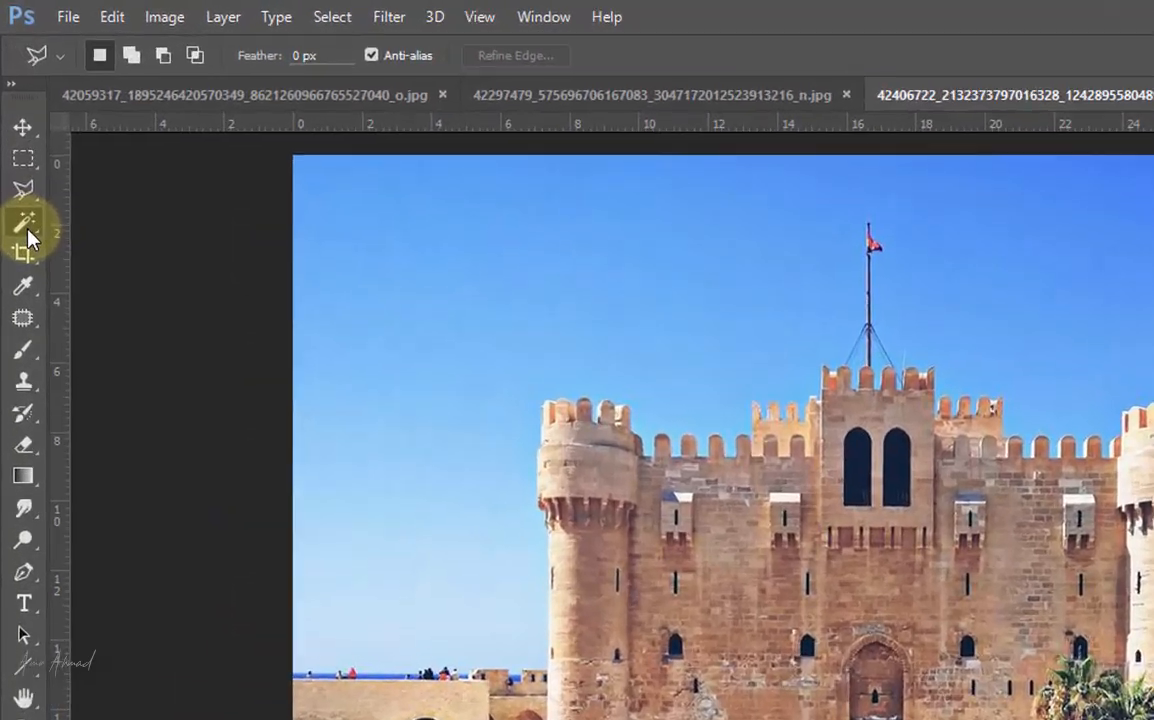
# Select the entire sky around the castle with the Magic Wand, adding the remaining darker and lighter blue areas to the selection.
pyautogui.click(15, 134)
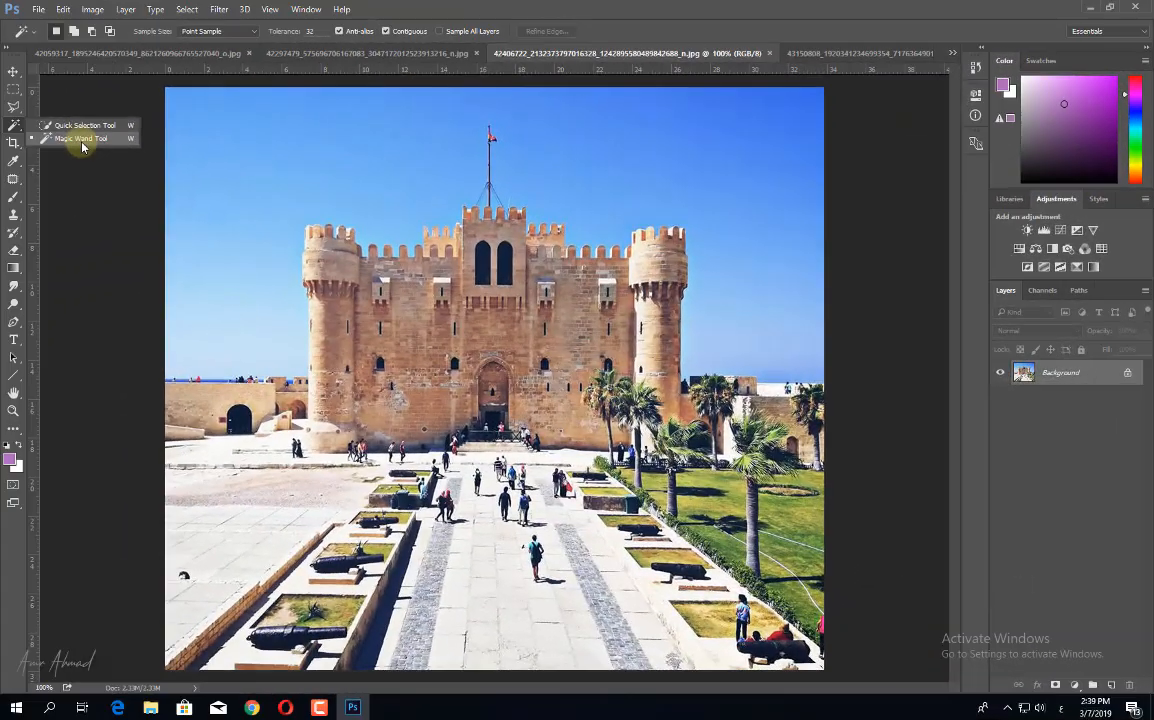
pyautogui.click(82, 142)
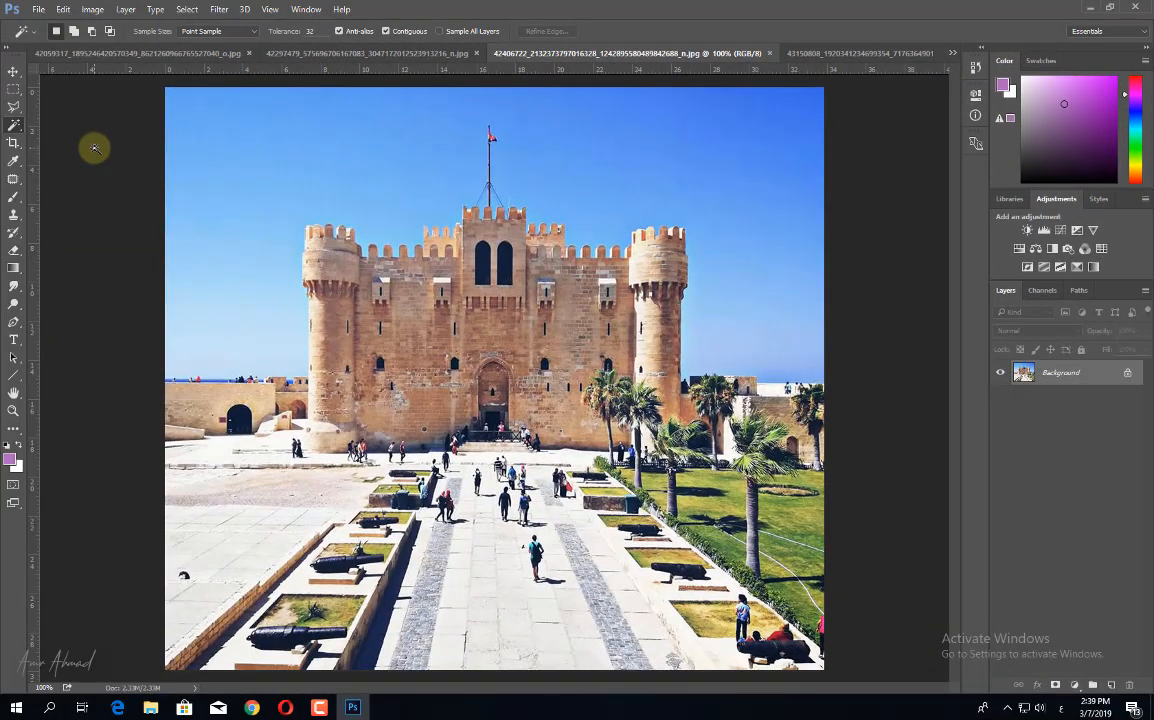
pyautogui.click(381, 185)
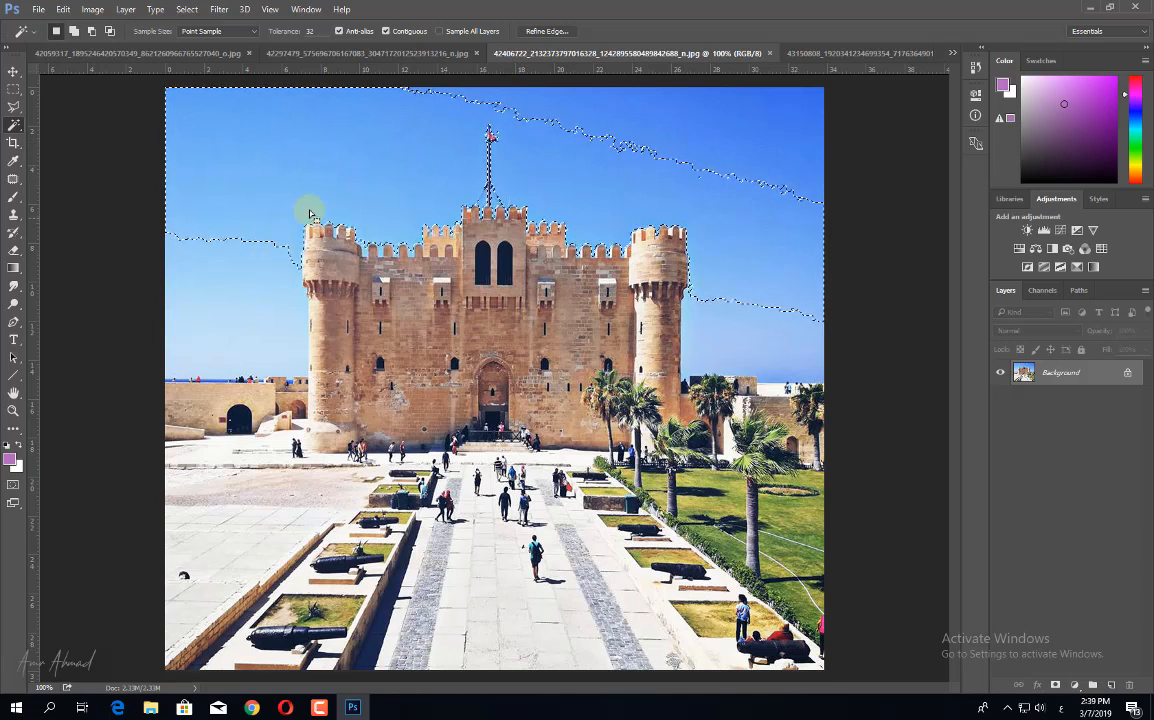
pyautogui.click(622, 140)
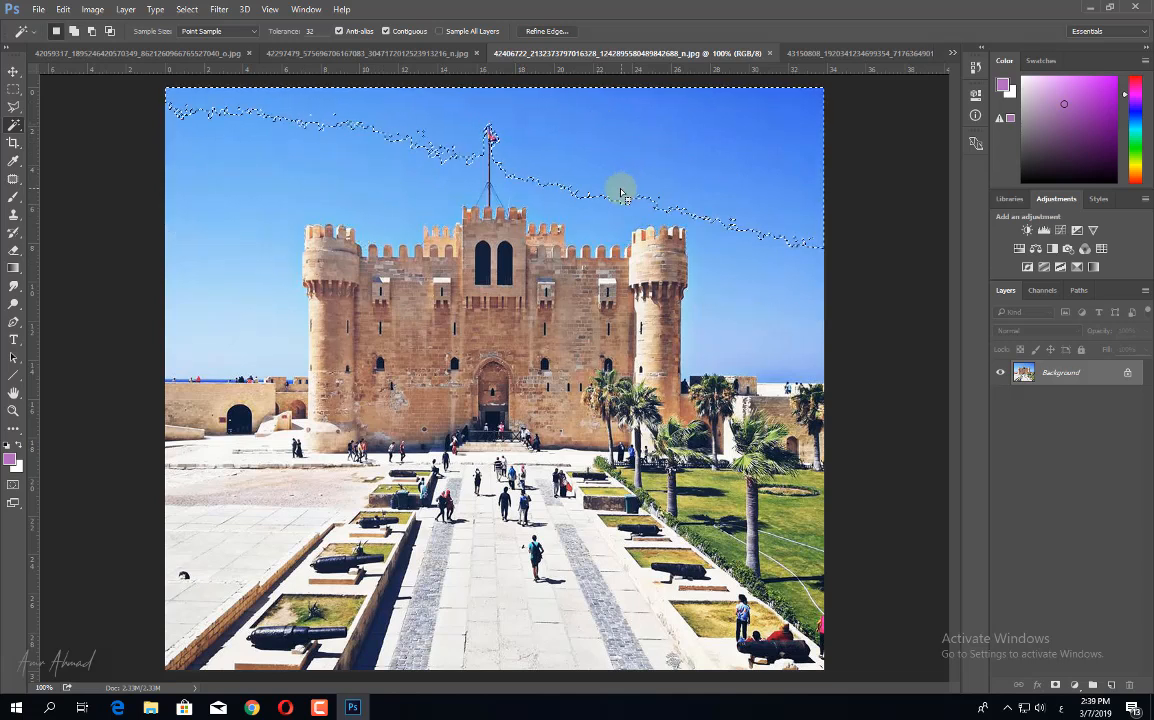
pyautogui.click(452, 193)
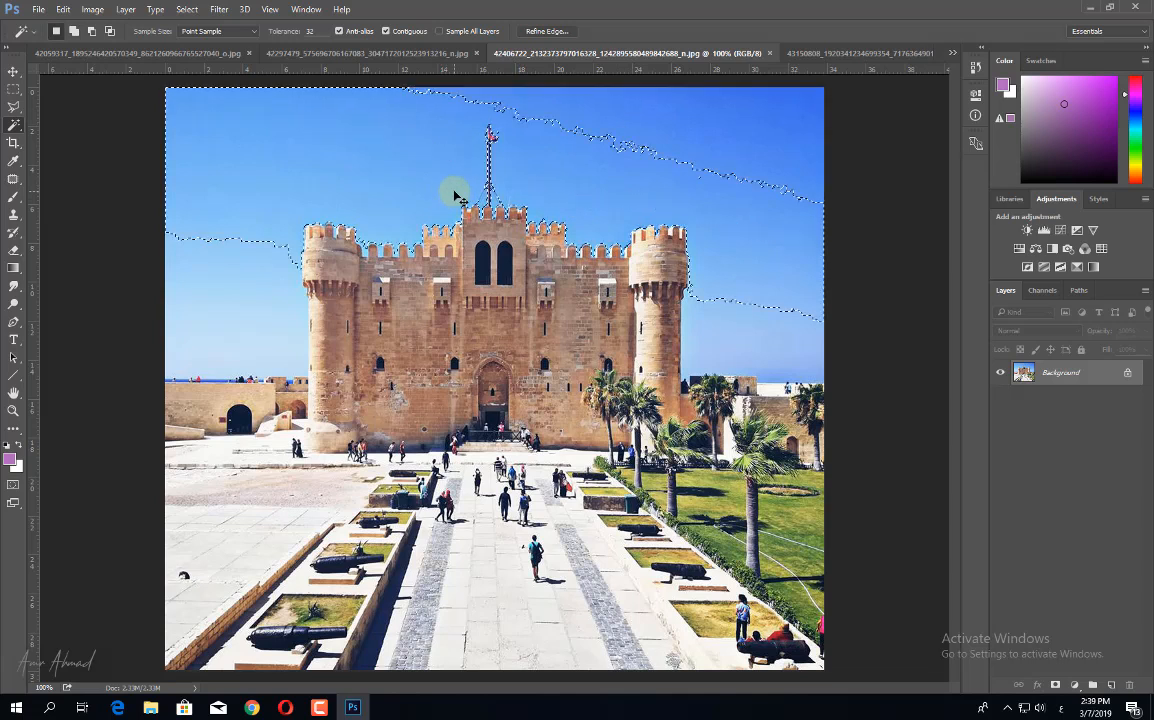
pyautogui.keyDown('shift'); pyautogui.click(705, 132); pyautogui.keyUp('shift')
pyautogui.keyDown('shift'); pyautogui.click(759, 323); pyautogui.keyUp('shift')
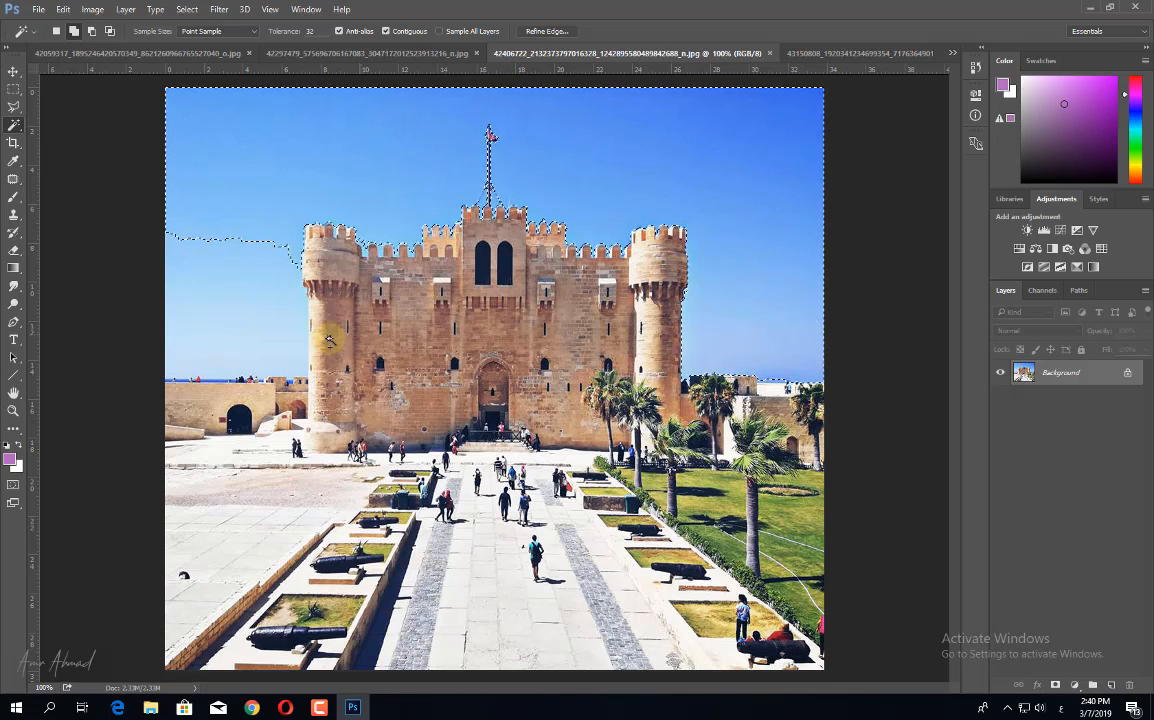
pyautogui.keyDown('shift'); pyautogui.click(278, 263); pyautogui.keyUp('shift')
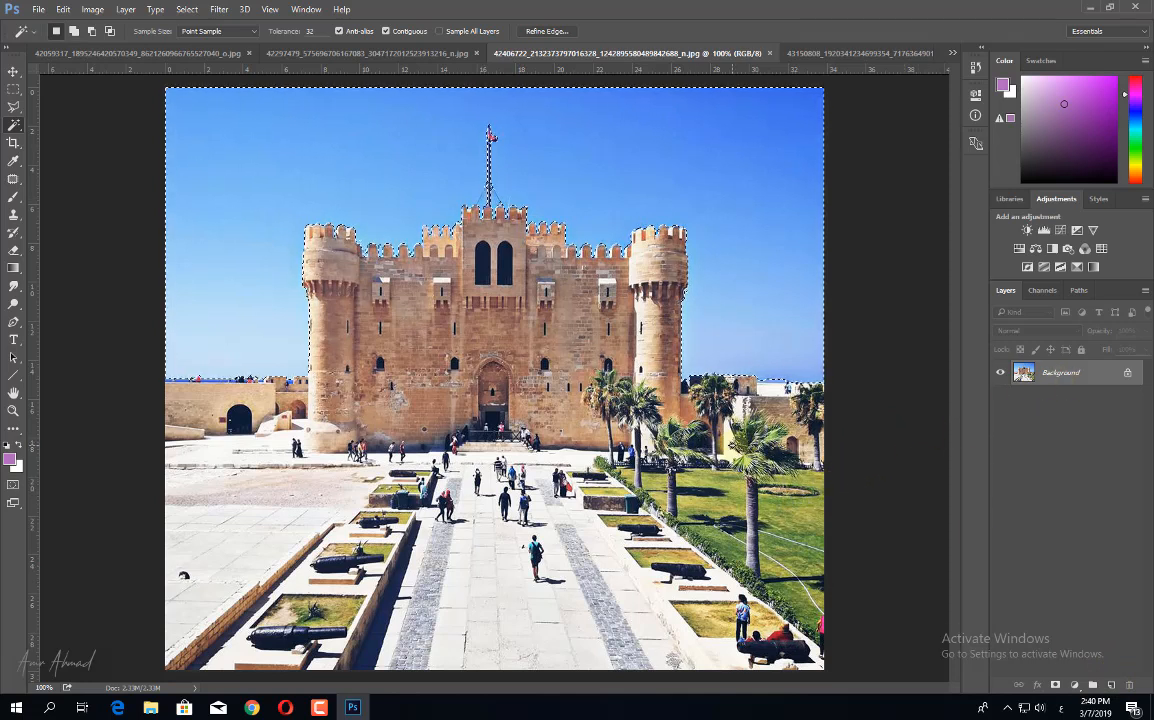
# Convert the locked background into a regular layer named Layer 0, delete the selected sky and clear the selection.
pyautogui.hotkey('shift', 'F5')
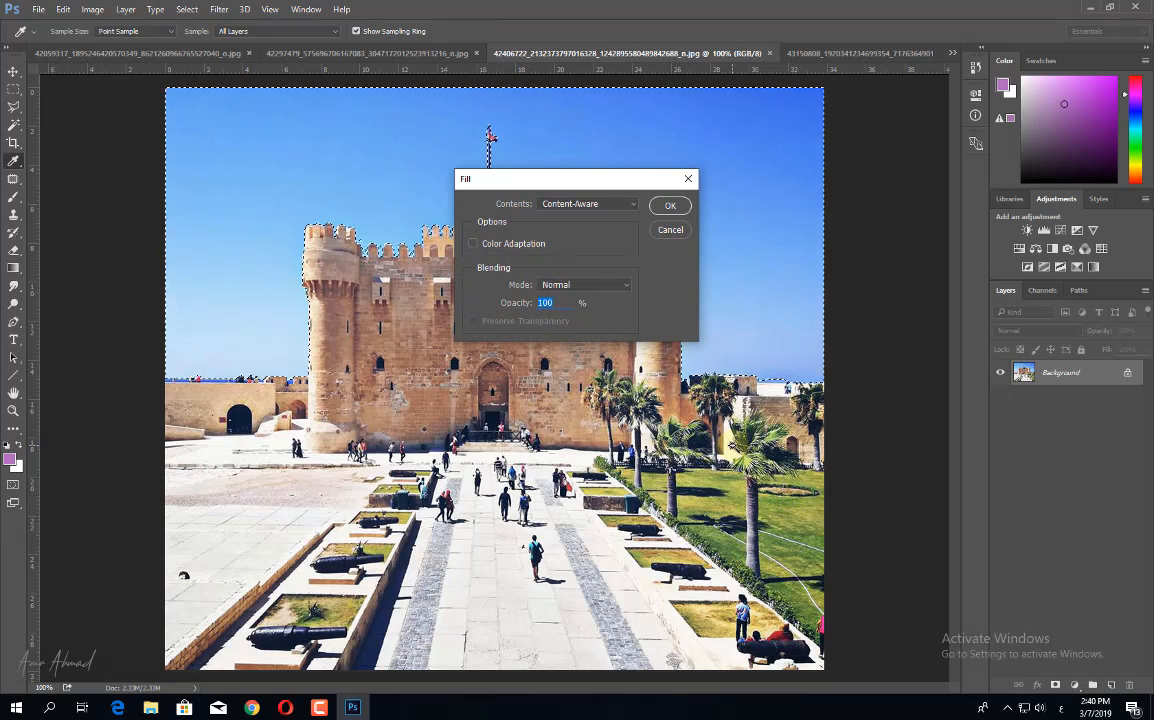
pyautogui.press('Escape')
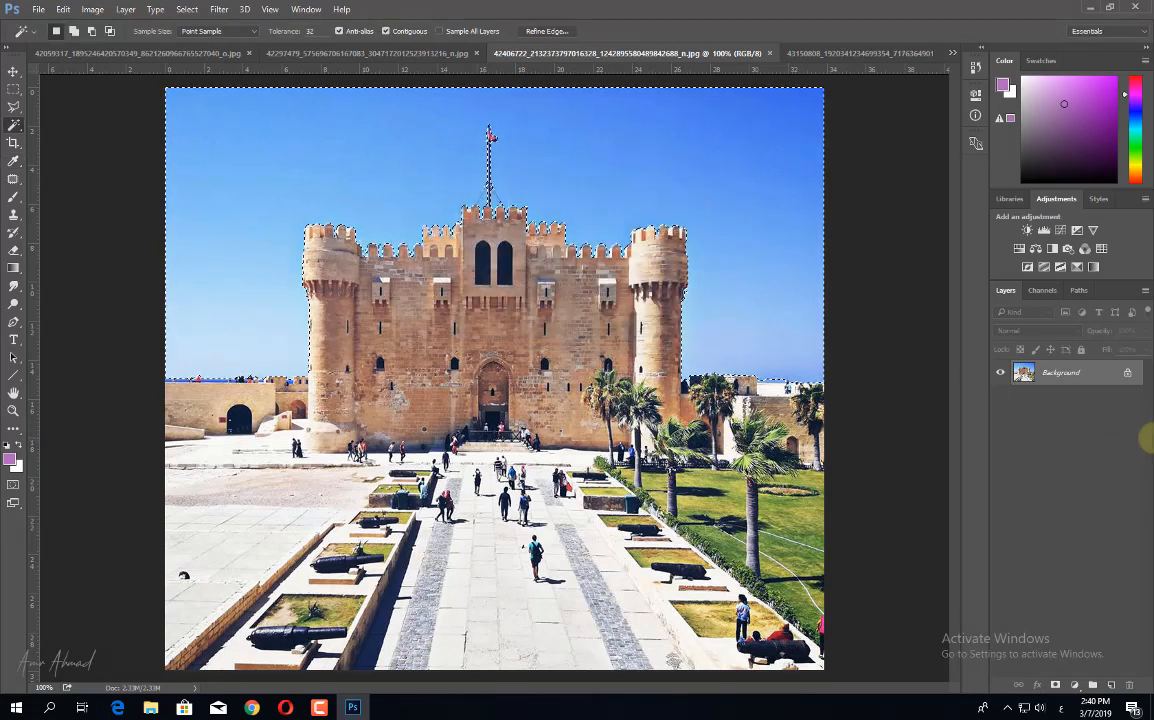
pyautogui.doubleClick(1113, 381)
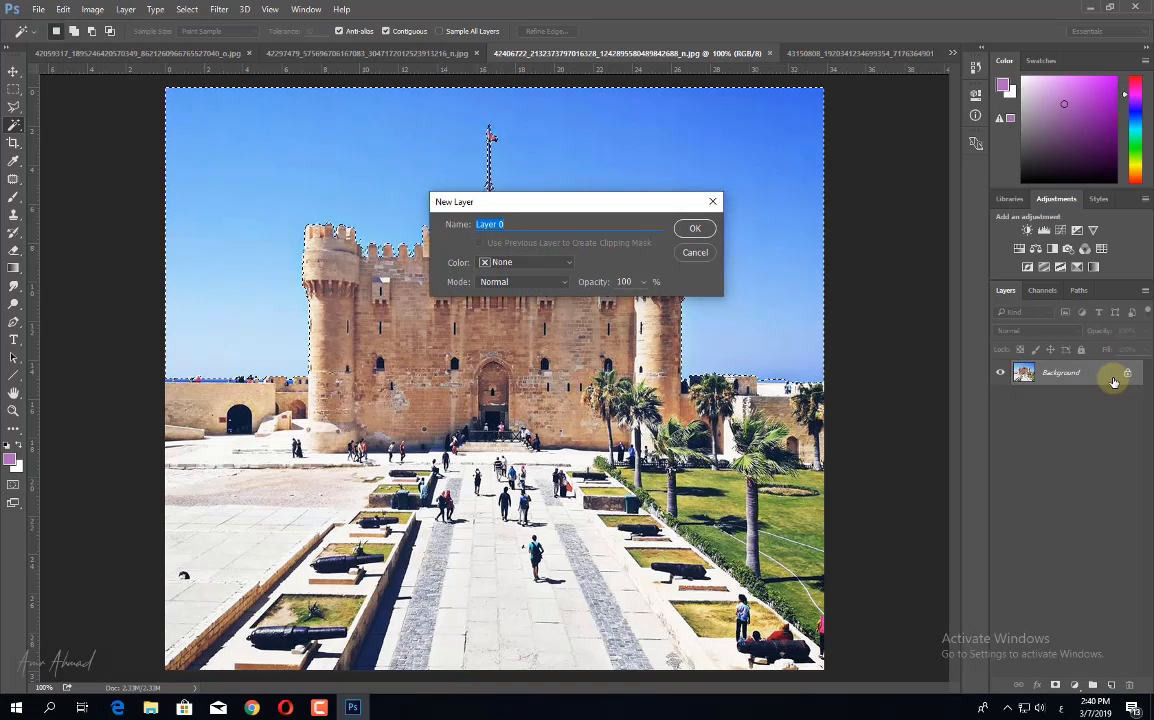
pyautogui.click(696, 230)
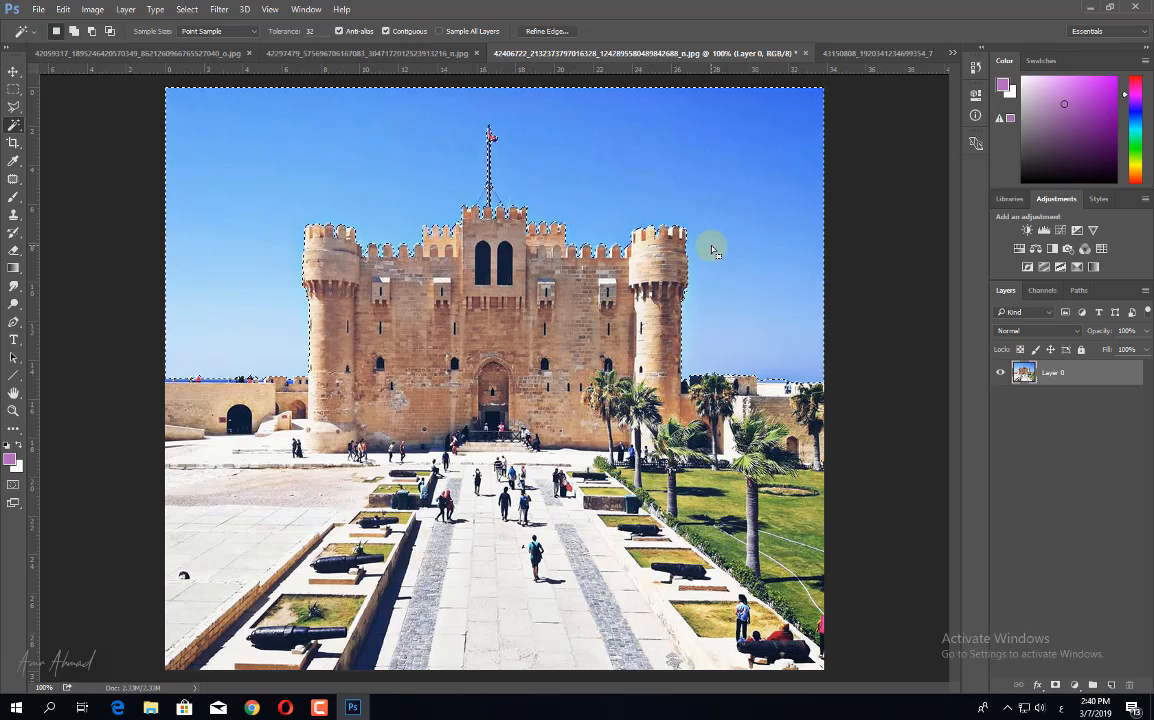
pyautogui.press('Delete')
pyautogui.hotkey('ctrl', 'd')
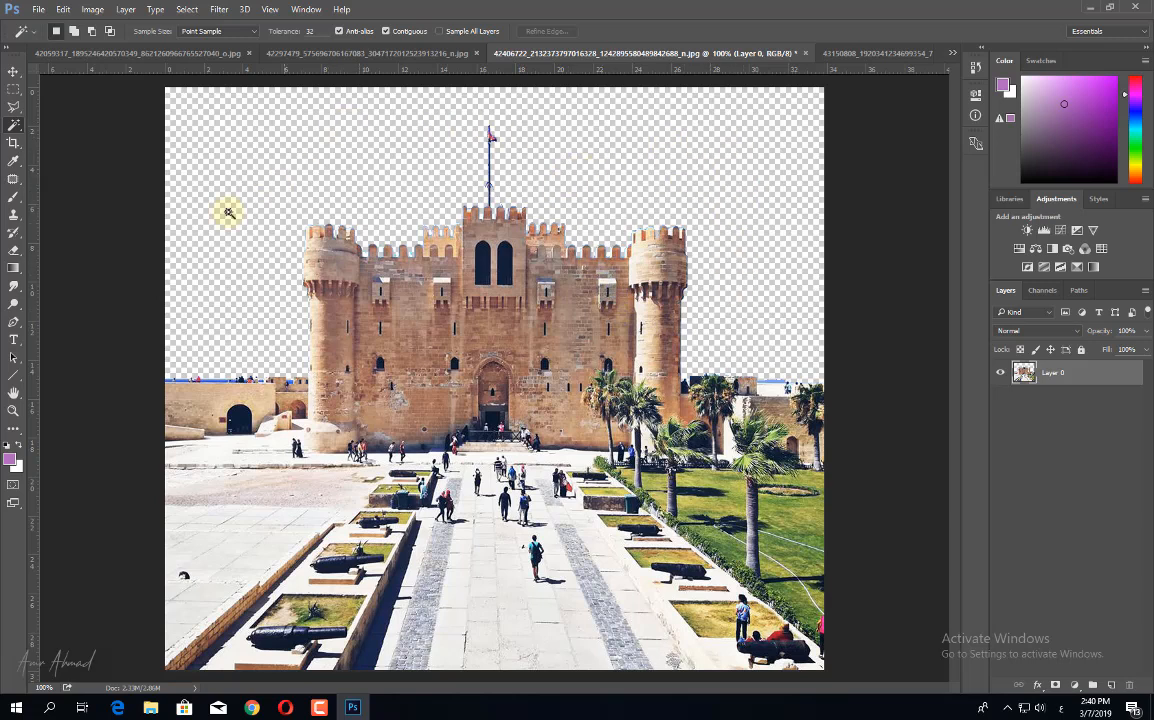
# Add a new layer beneath the castle layer and fill it with the purple foreground colour.
pyautogui.keyDown('ctrl'); pyautogui.tripleClick(240, 290); pyautogui.keyUp('ctrl')
pyautogui.moveTo(299, 384); pyautogui.dragTo(667, 500)
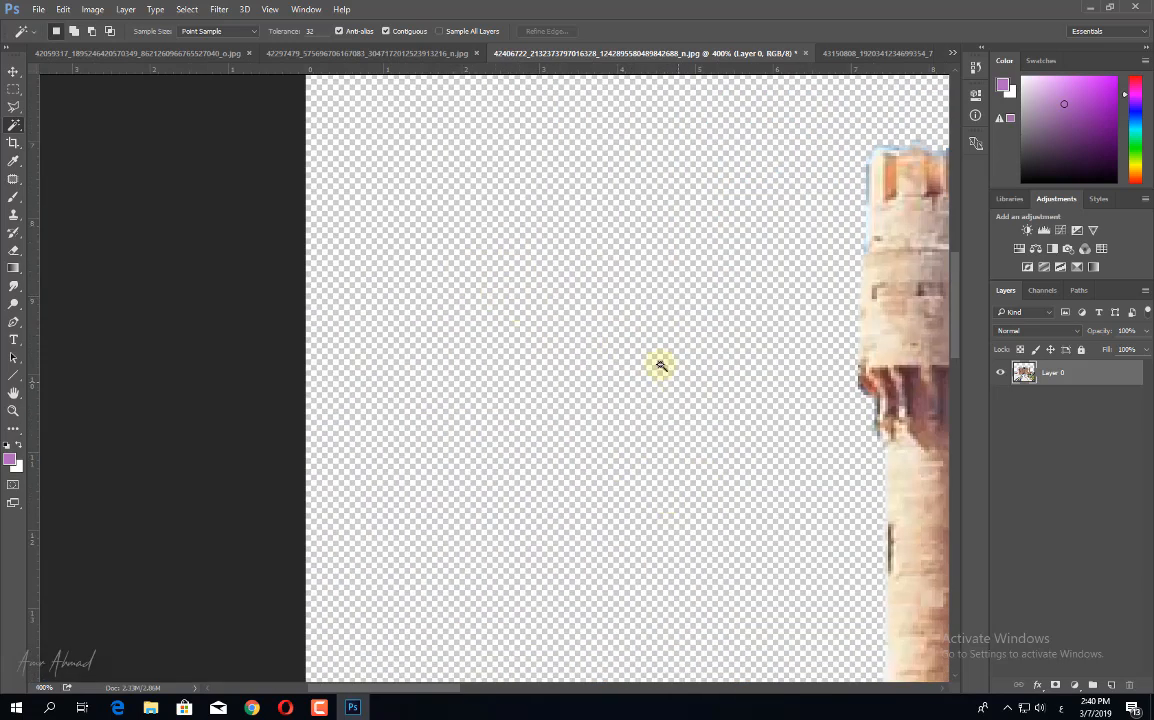
pyautogui.keyDown('ctrl'); pyautogui.keyDown('alt'); pyautogui.click(727, 345); pyautogui.keyUp('alt'); pyautogui.keyUp('ctrl')
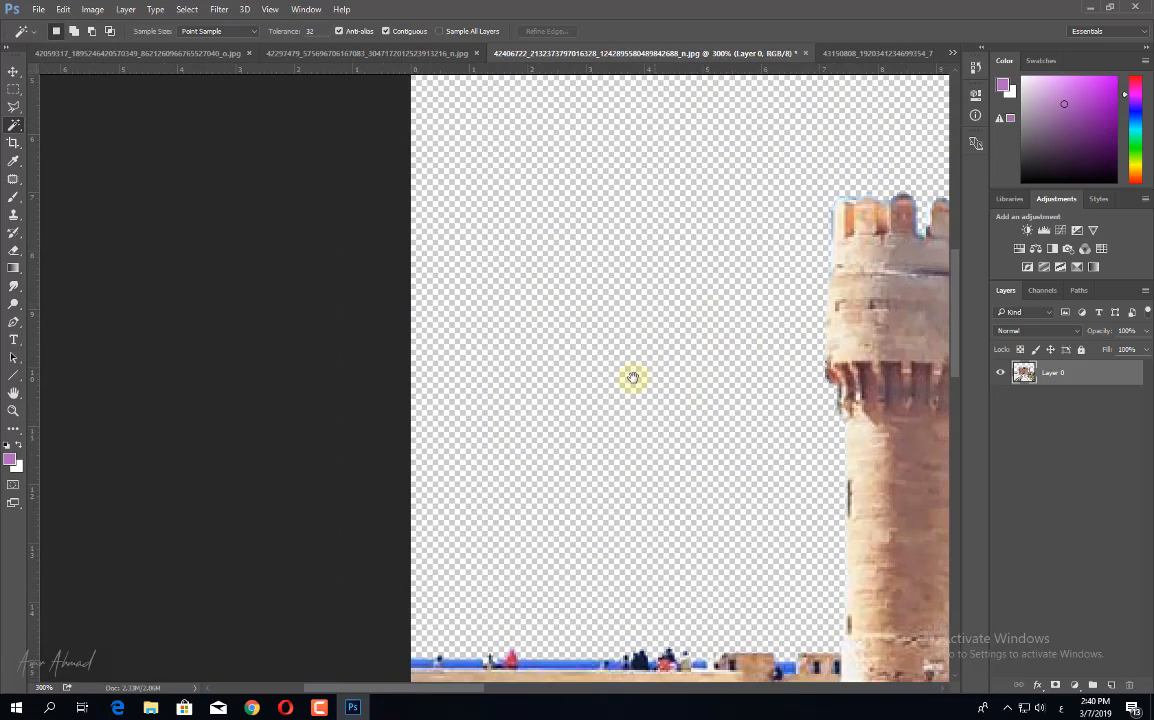
pyautogui.keyDown('ctrl'); pyautogui.keyDown('alt'); pyautogui.click(694, 459); pyautogui.keyUp('alt'); pyautogui.keyUp('ctrl')
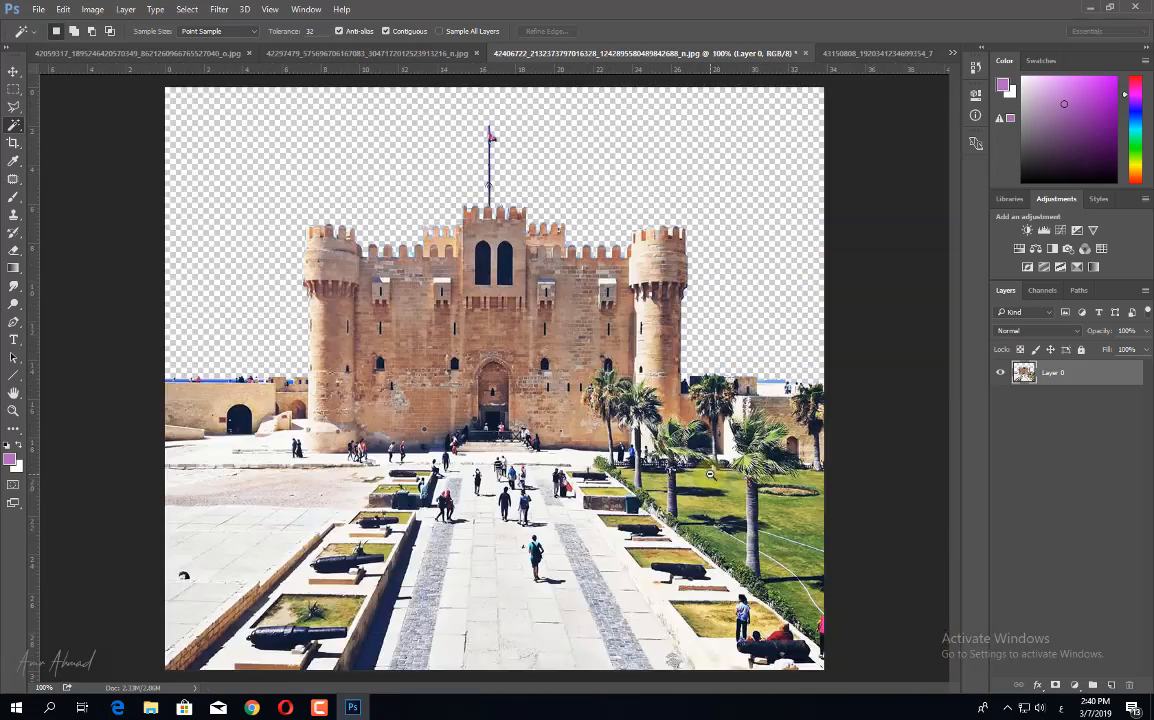
pyautogui.hotkey('ctrl', '1')
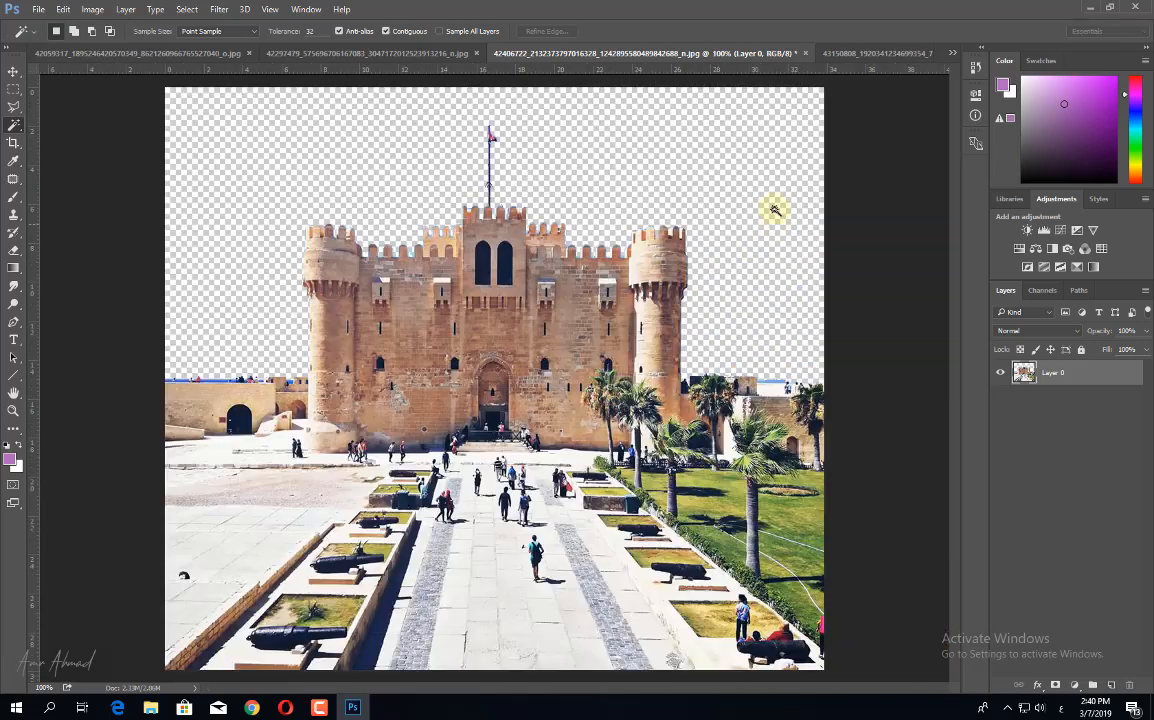
pyautogui.click(1112, 686)
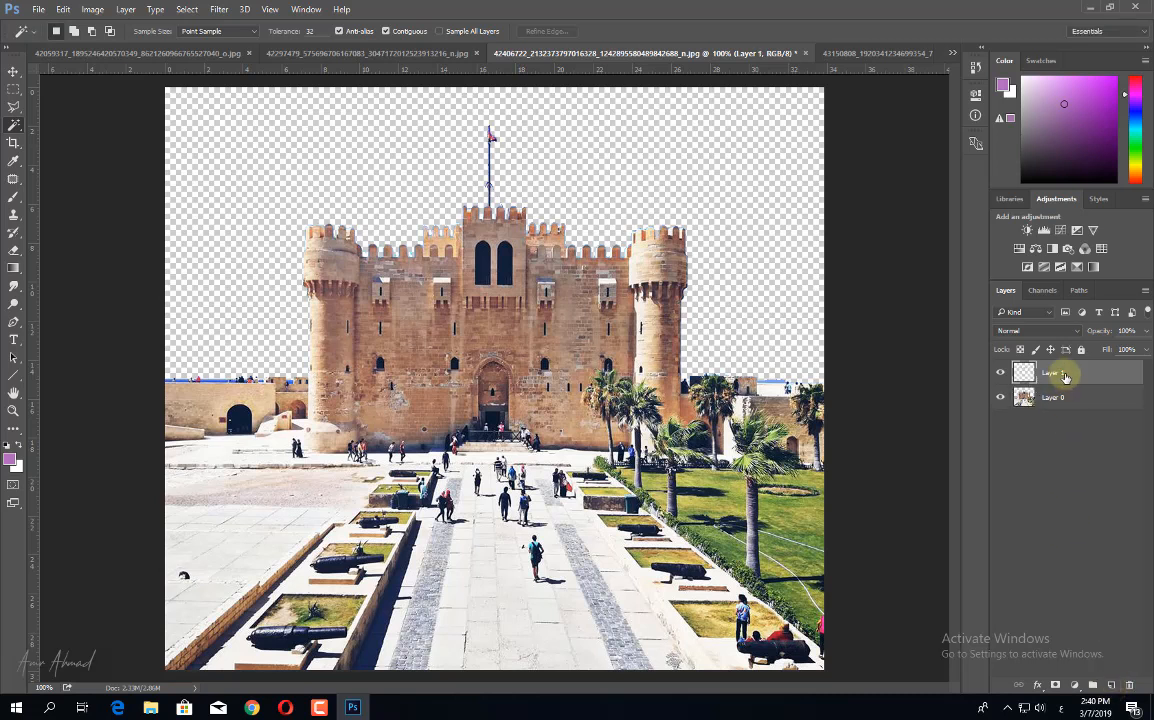
pyautogui.moveTo(1087, 377); pyautogui.dragTo(1093, 432)
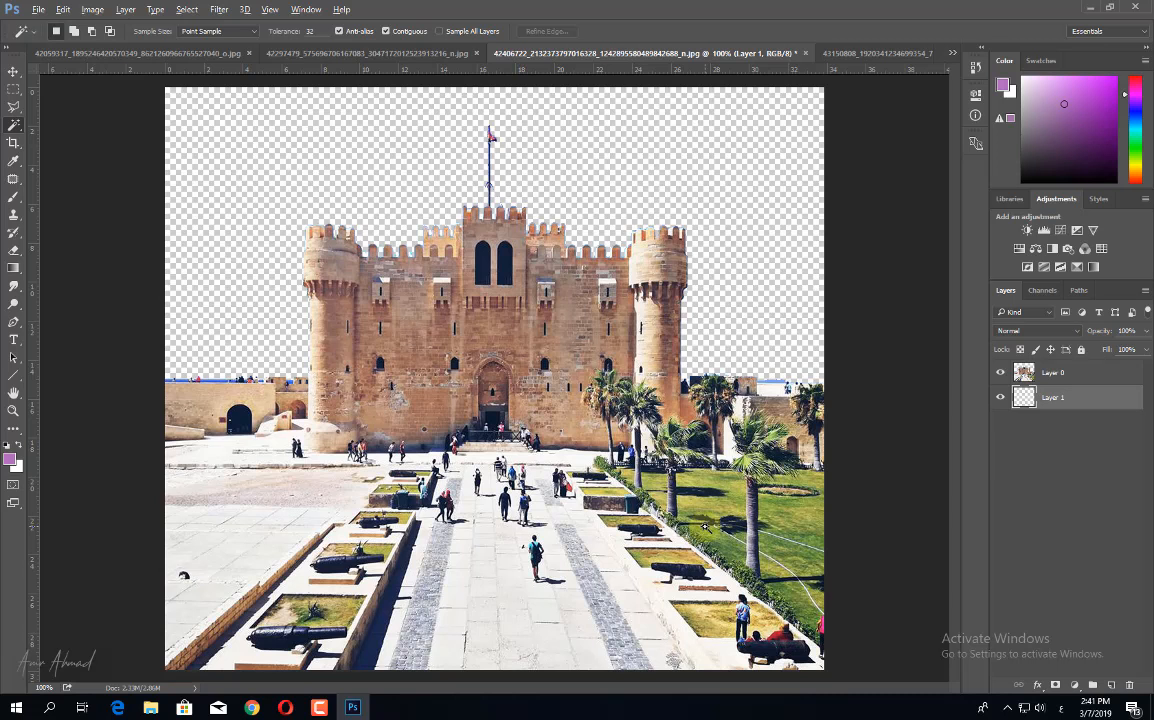
pyautogui.hotkey('alt', 'BackSpace')
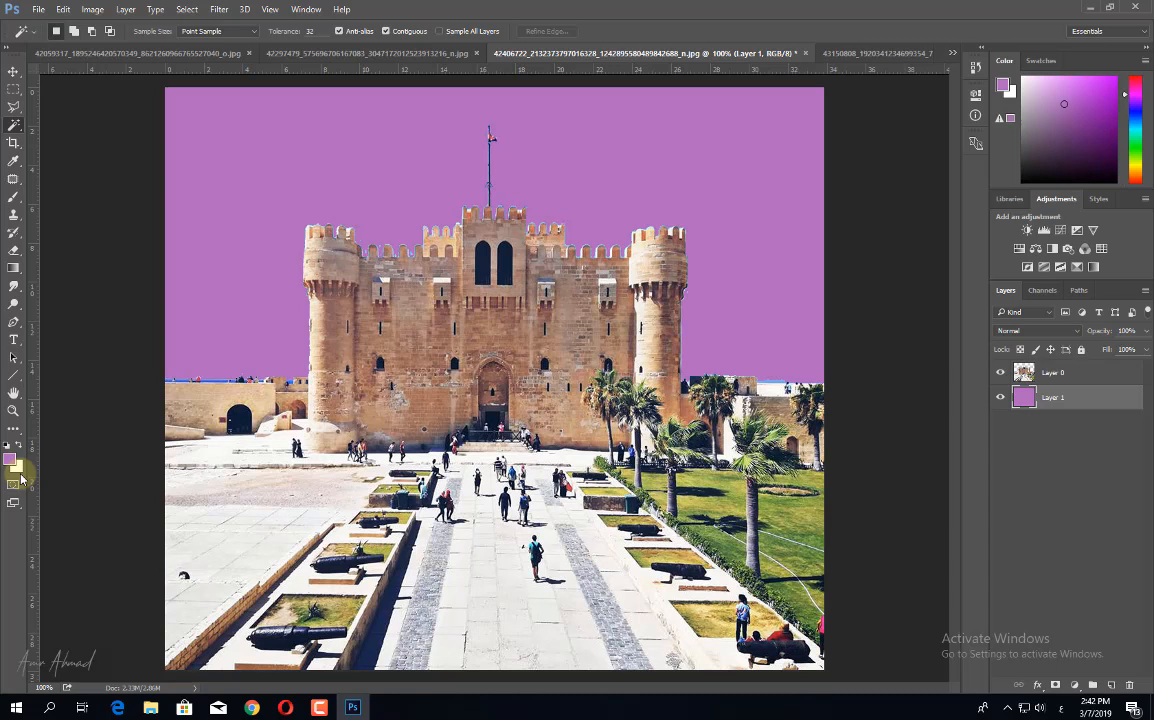
# Fill Layer 1 with white by swapping the foreground and background colours, and swap purple back to the foreground.
pyautogui.press('x')
pyautogui.press('x')
pyautogui.press('x')
pyautogui.press('x')
pyautogui.press('x')
pyautogui.press('x')
pyautogui.press('x')
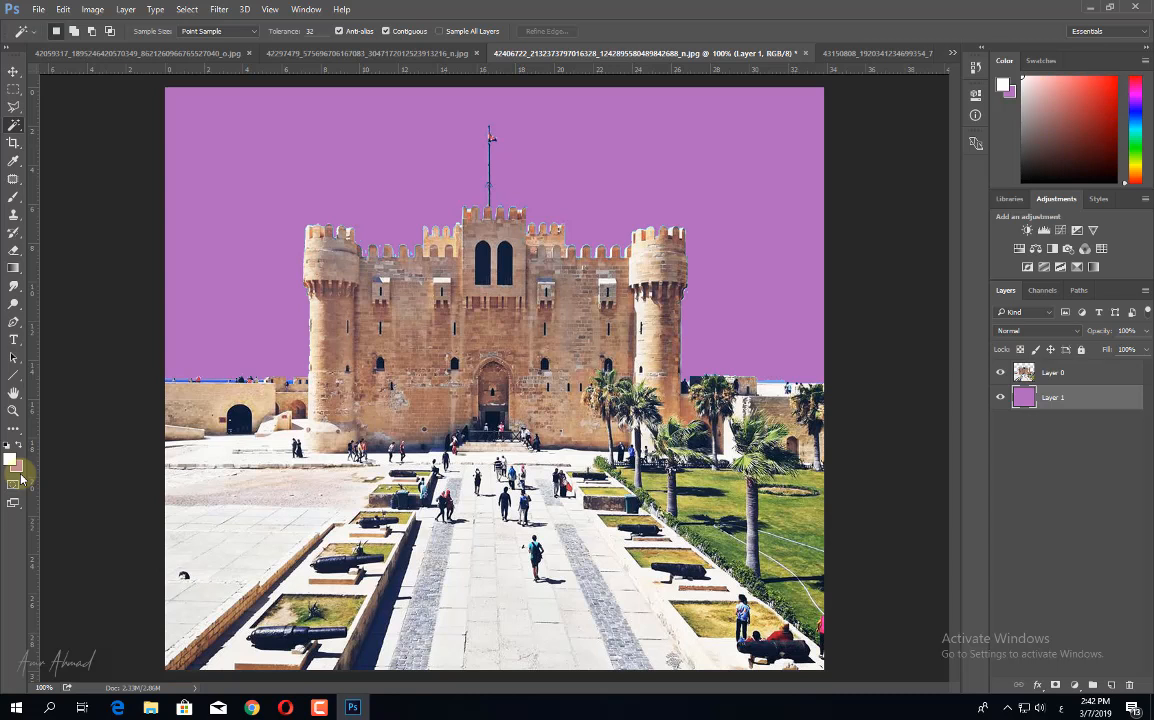
pyautogui.hotkey('alt', 'BackSpace')
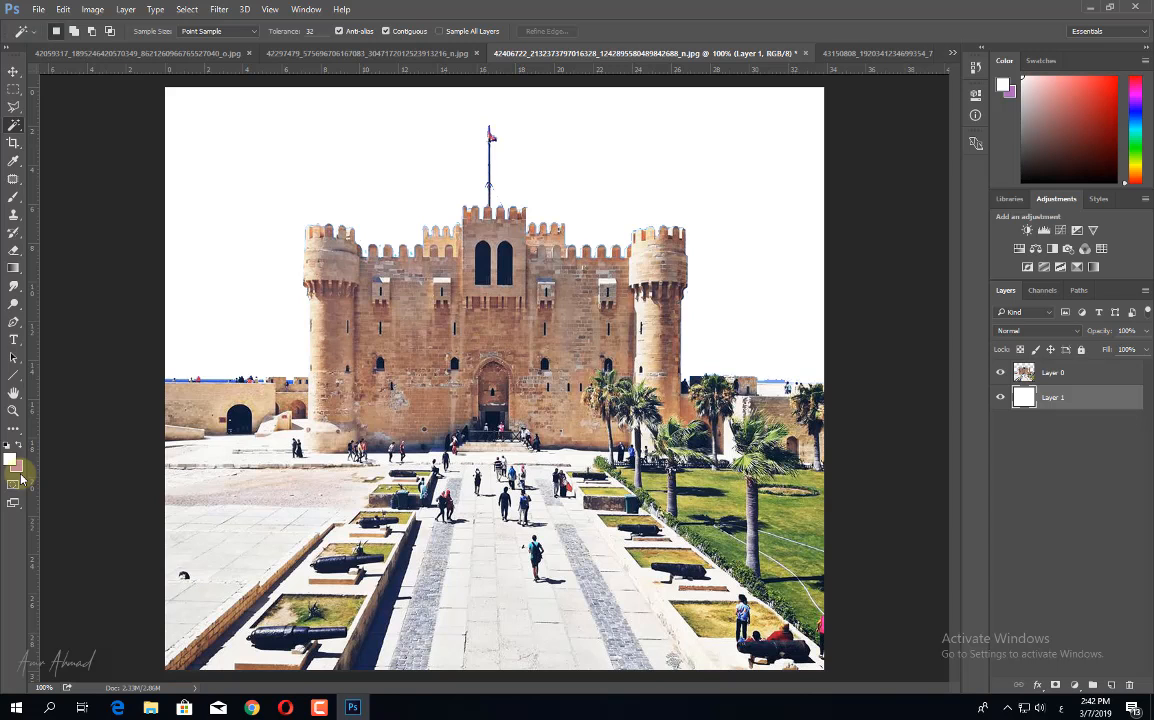
pyautogui.press('x')
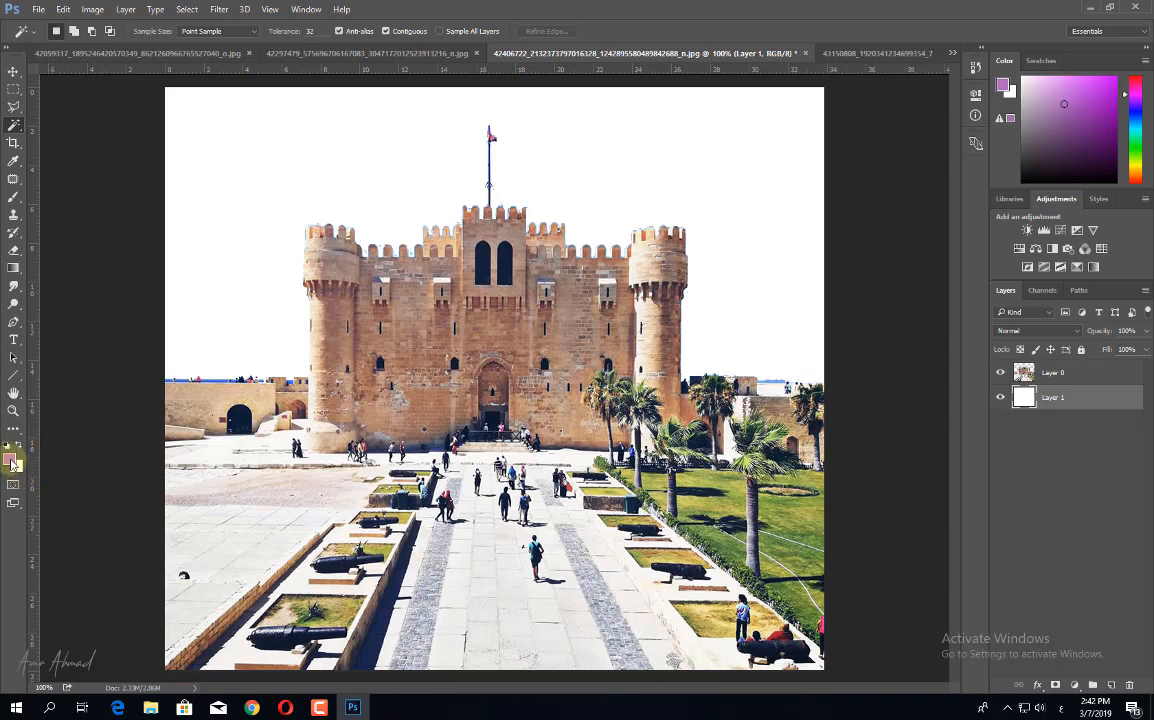
# Set the foreground colour to a bright sky blue and fill Layer 1 behind the castle with it.
pyautogui.click(10, 459)
pyautogui.moveTo(824, 355)
pyautogui.mouseDown()
pyautogui.moveTo(878, 304)
pyautogui.moveTo(904, 334)
pyautogui.mouseUp()
pyautogui.click(869, 274)
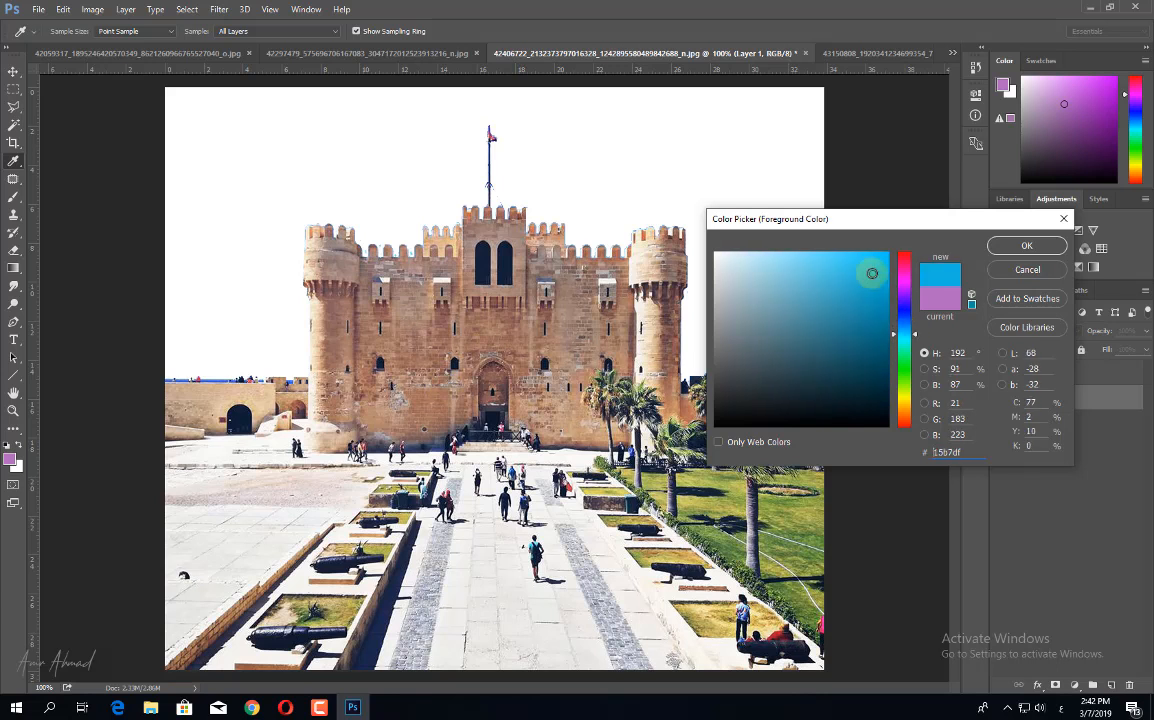
pyautogui.moveTo(869, 274); pyautogui.dragTo(866, 278)
pyautogui.press('Return')
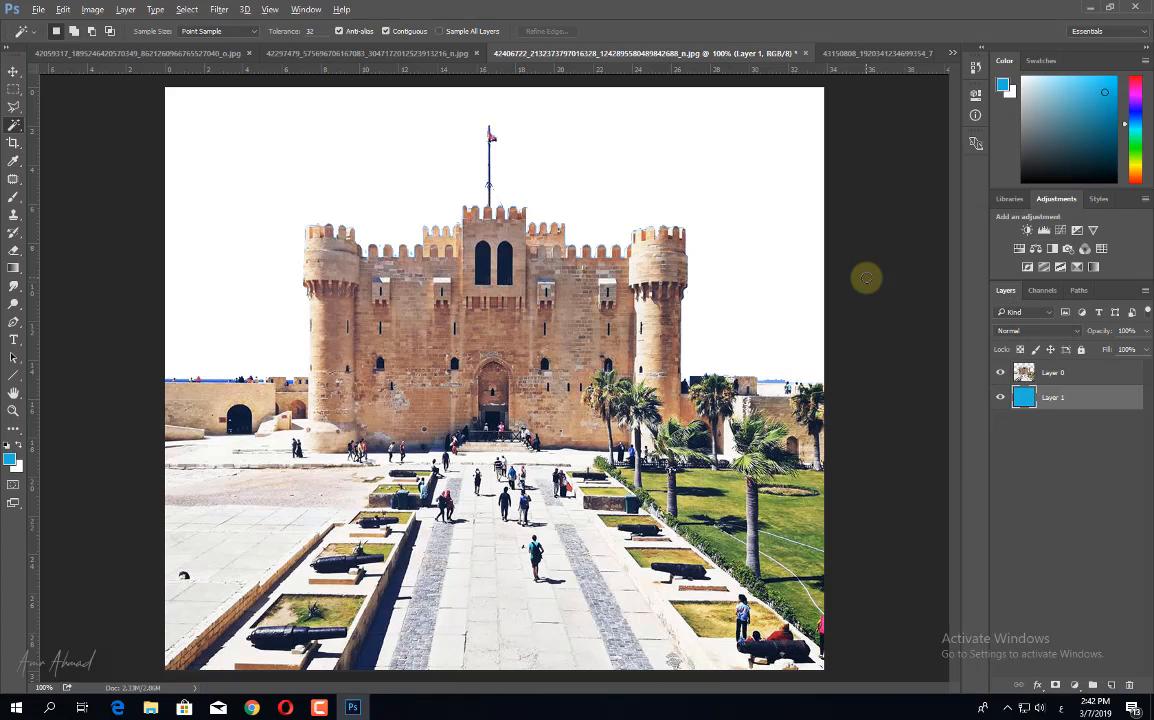
pyautogui.hotkey('alt', 'BackSpace')
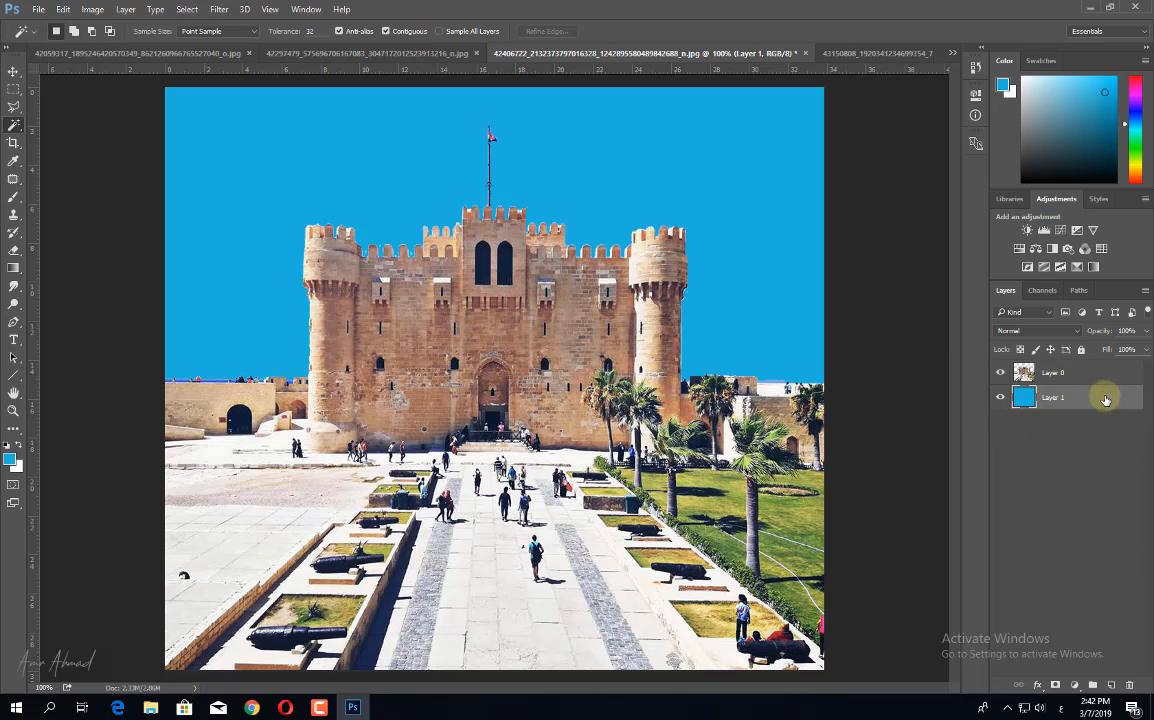
# Hide and show the castle layer to check the blue fill beneath it, and make the castle layer active.
pyautogui.click(1000, 372)
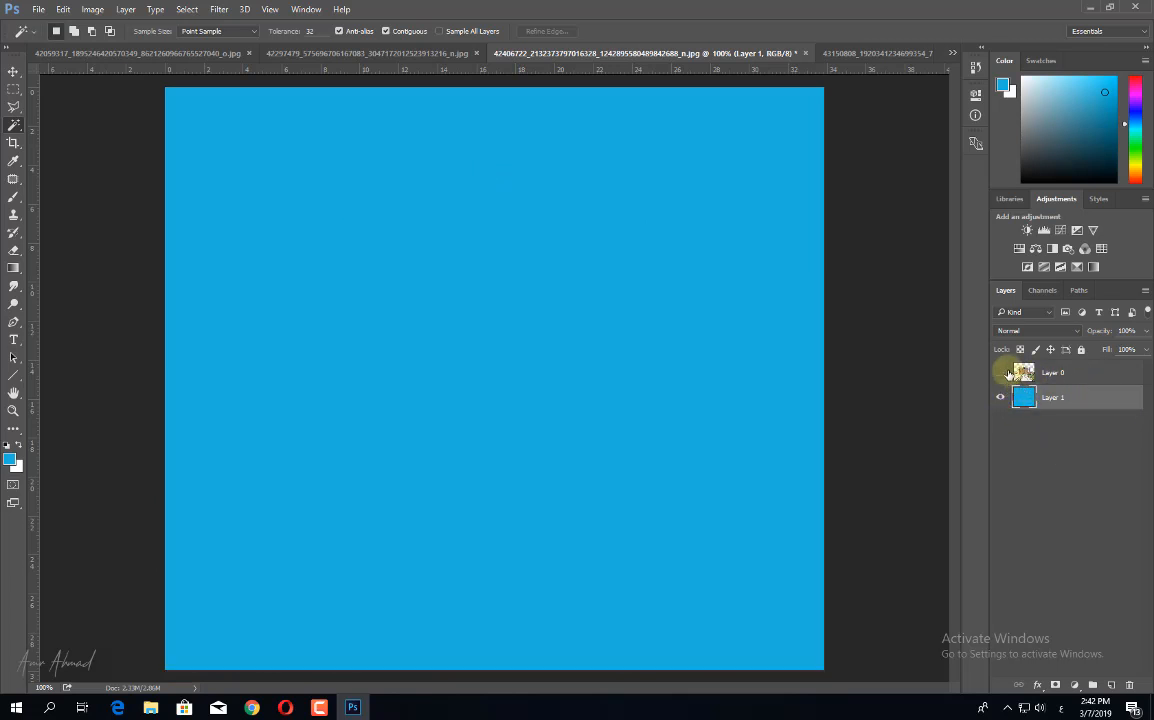
pyautogui.click(1000, 372)
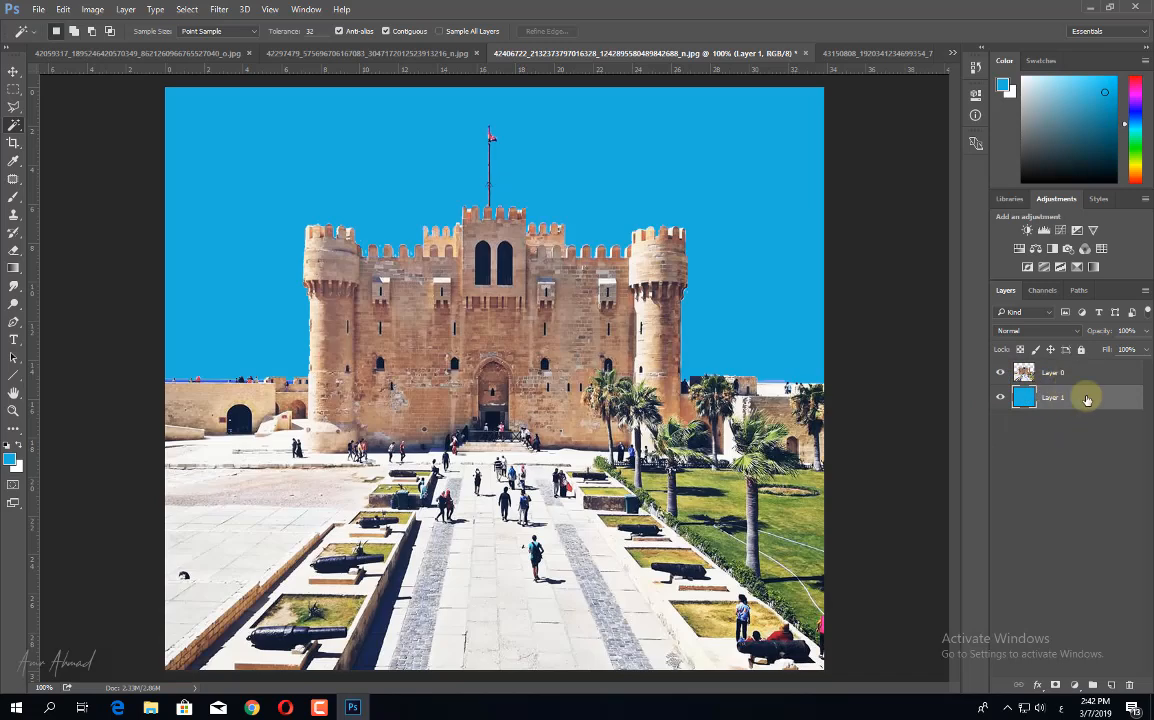
pyautogui.hotkey('alt', ']')
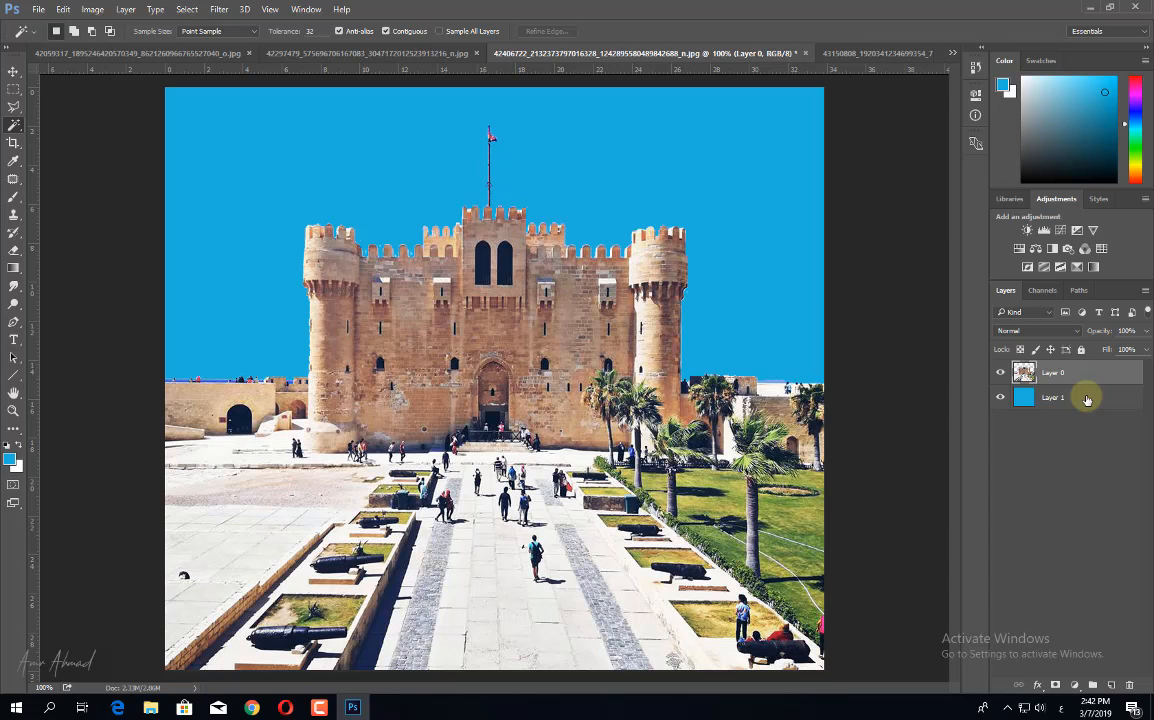
# Step the image back through its earlier Magic Wand history states to the original opening snapshot.
pyautogui.click(978, 70)
pyautogui.click(880, 249)
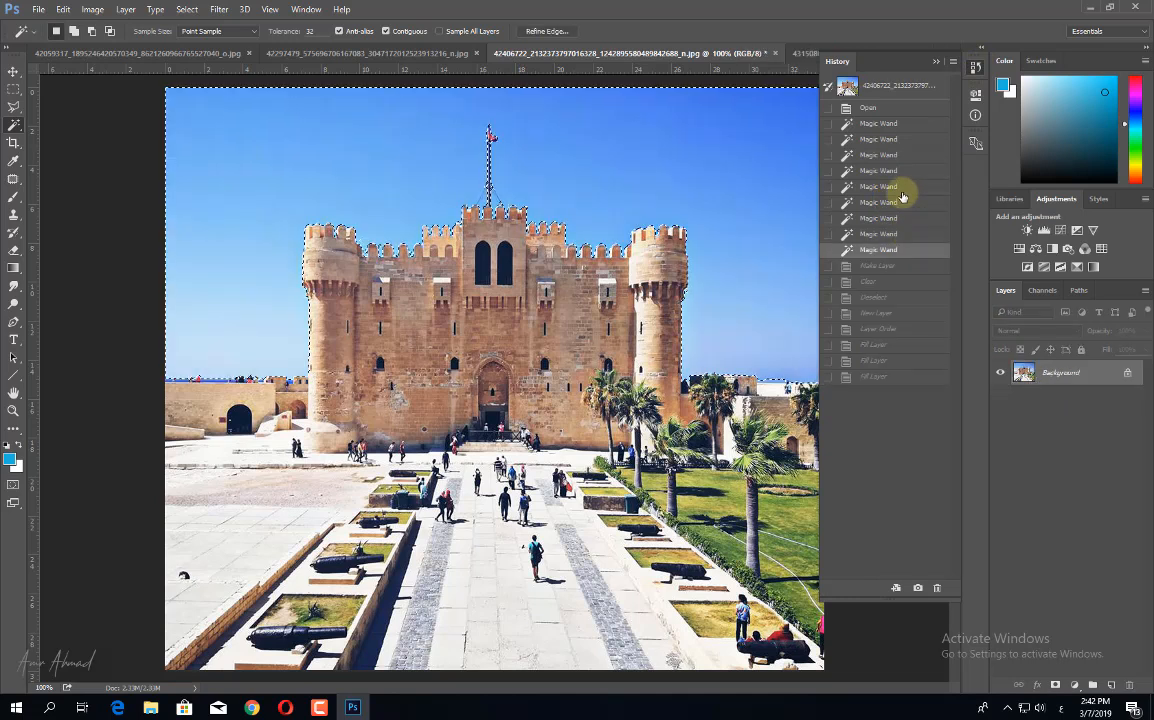
pyautogui.click(893, 171)
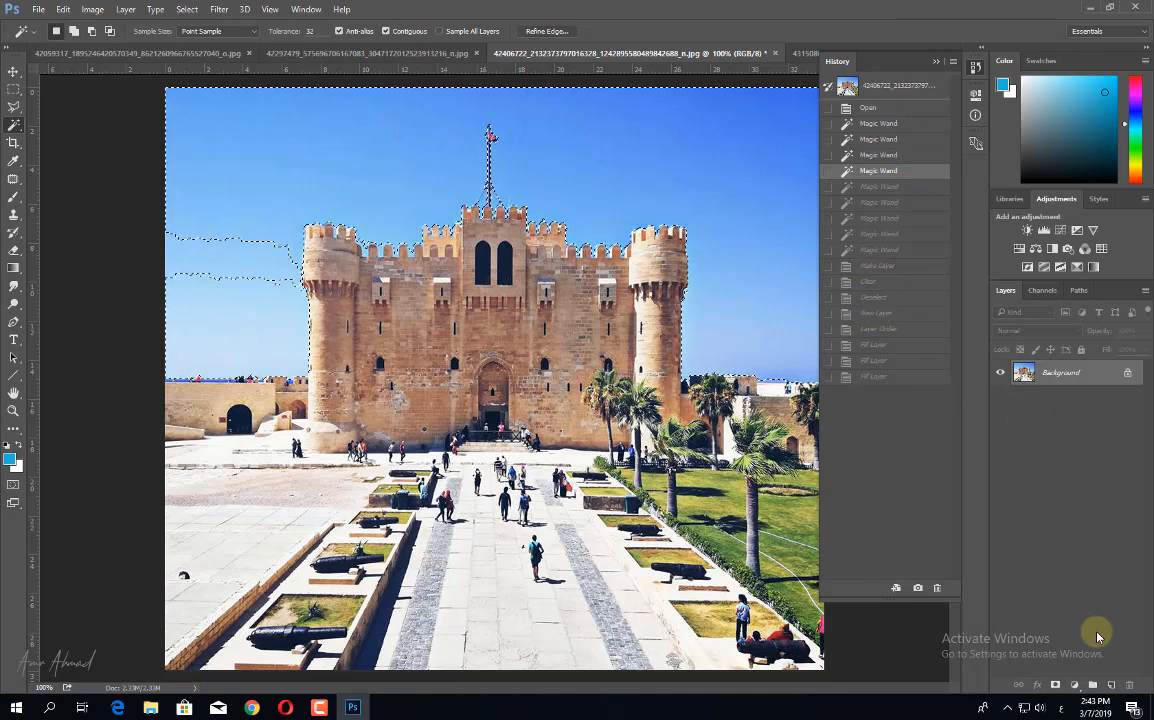
pyautogui.click(907, 96)
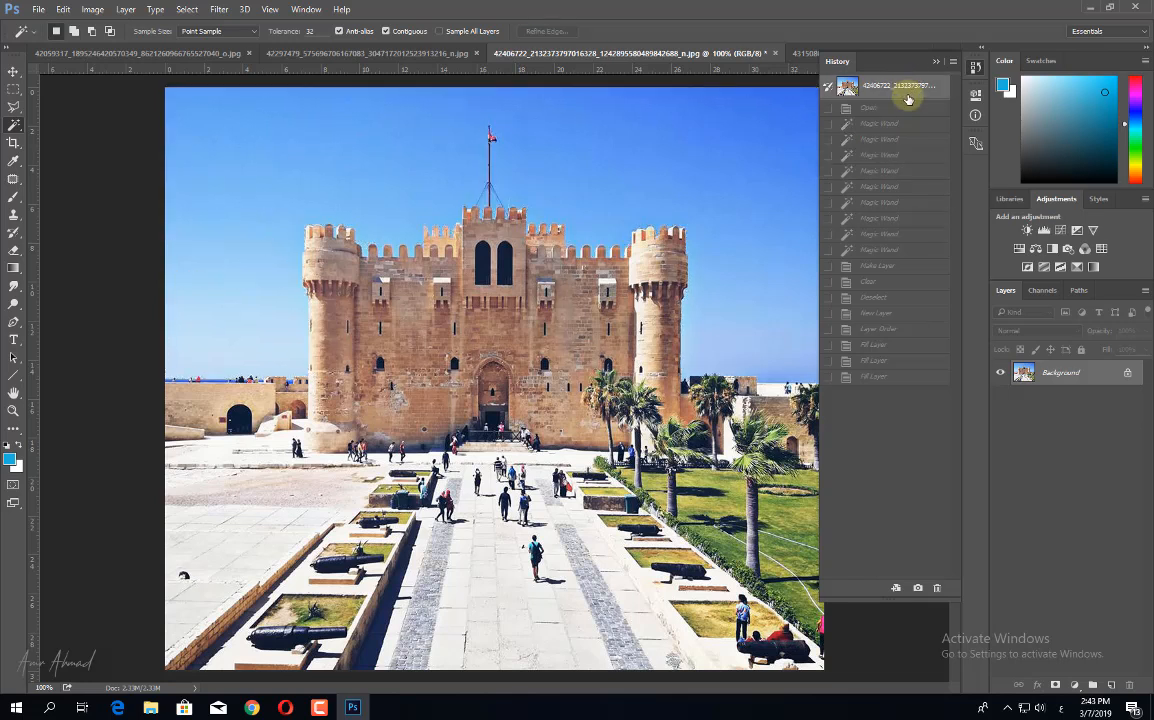
# Step the image forward through its history from the Open state, past the Magic Wand selections and Make Layer, to Deselect.
pyautogui.click(906, 108)
pyautogui.click(902, 123)
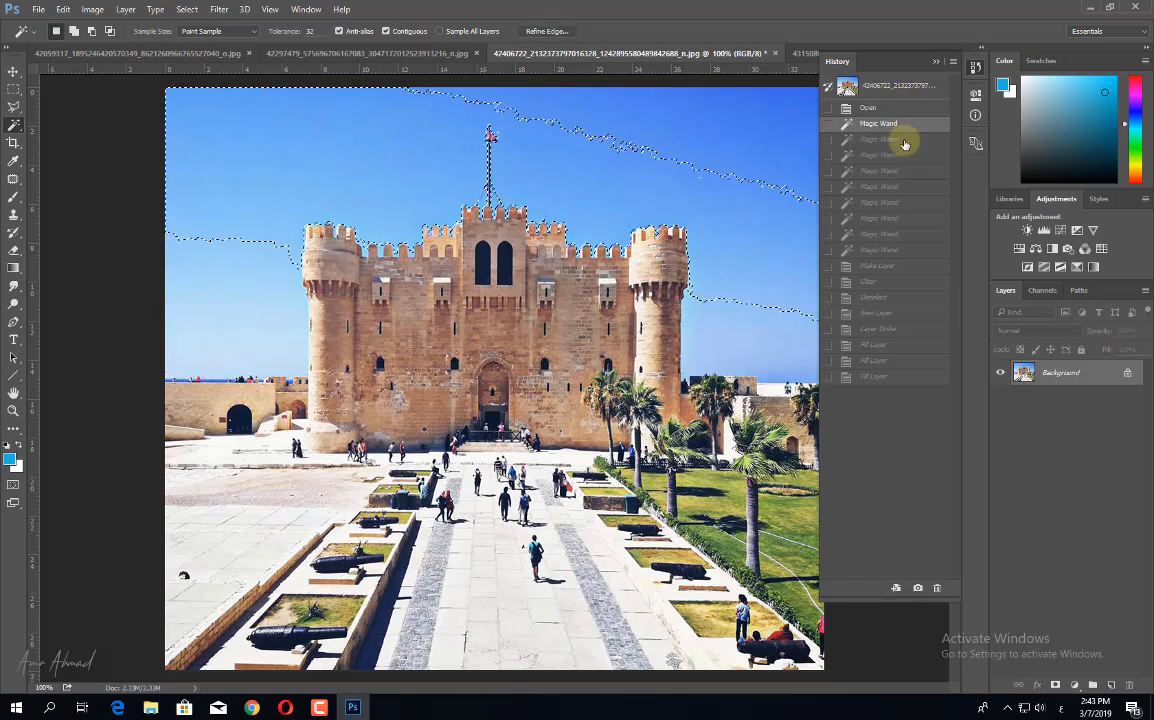
pyautogui.click(904, 139)
pyautogui.click(900, 155)
pyautogui.click(897, 170)
pyautogui.click(899, 186)
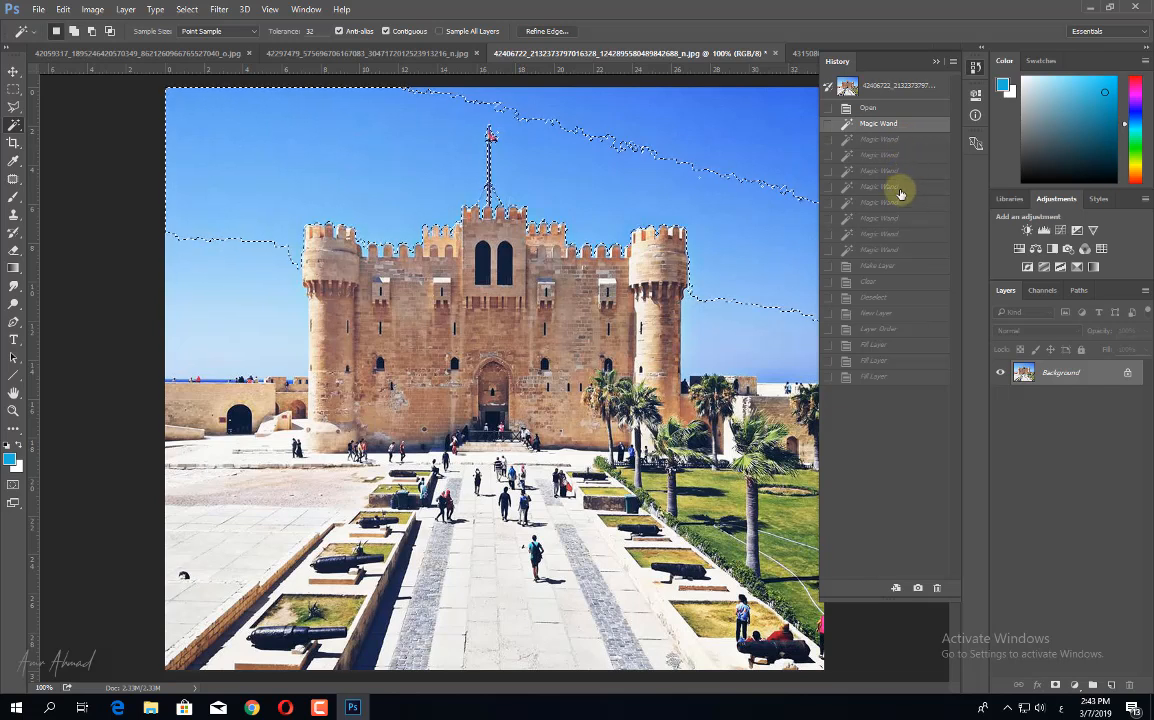
pyautogui.click(894, 249)
pyautogui.click(897, 265)
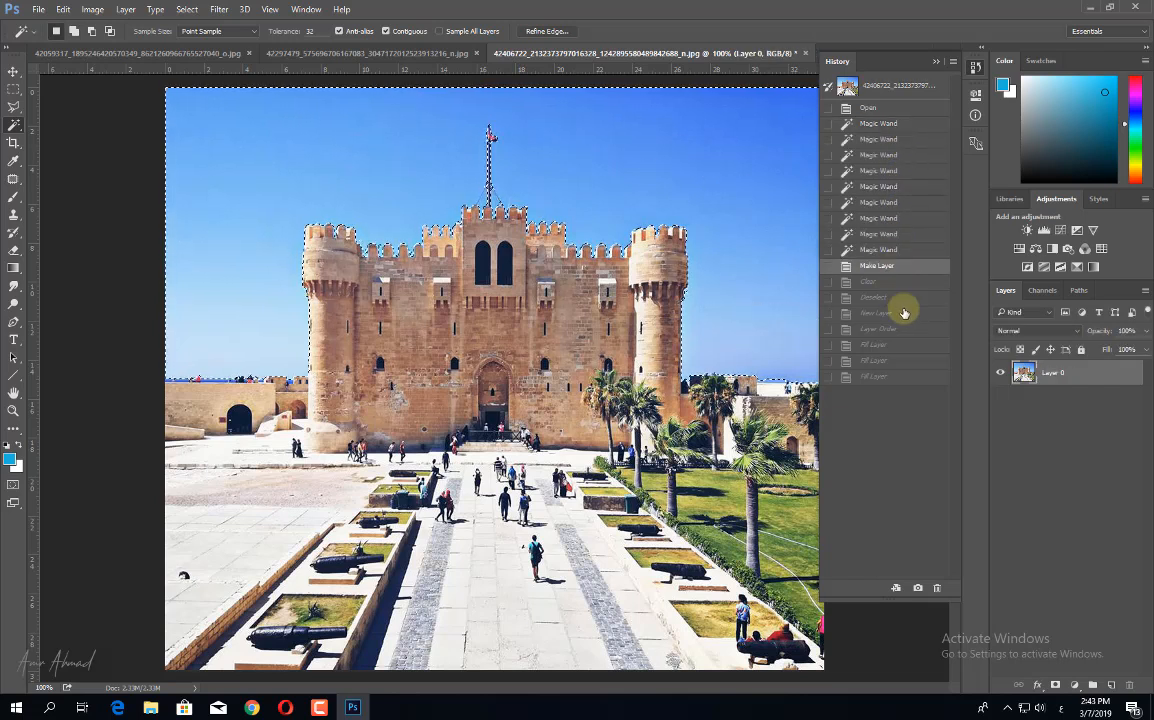
pyautogui.click(902, 298)
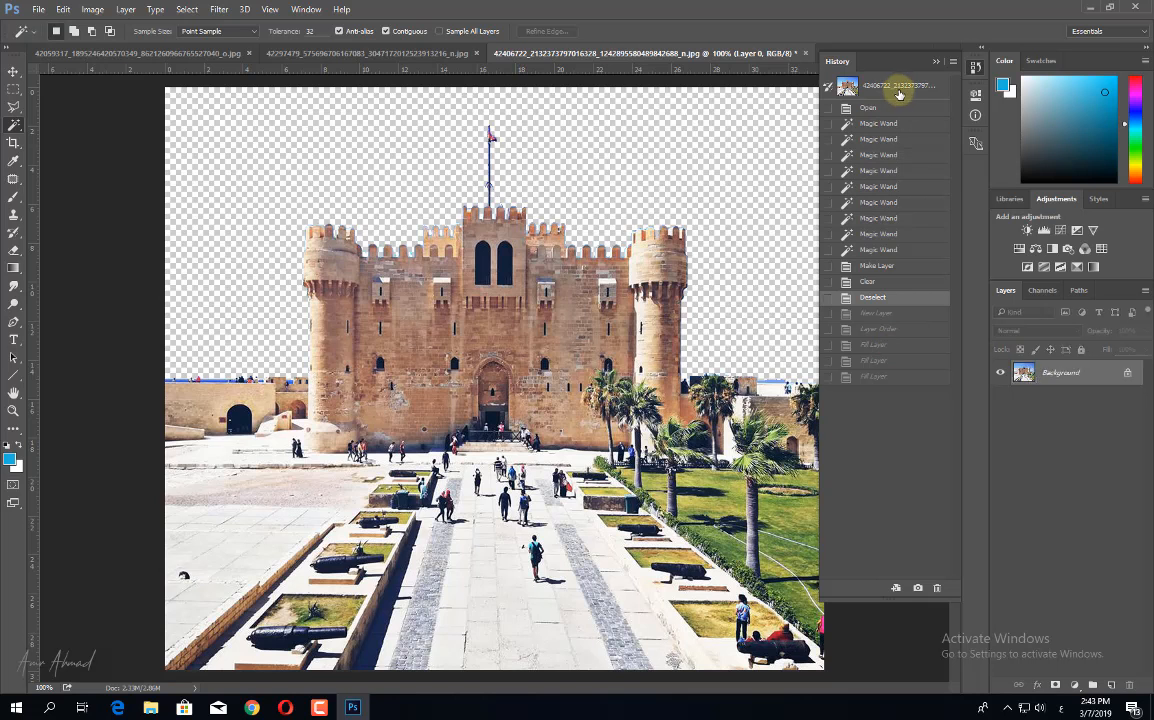
# Revert the castle photo to its opening snapshot and select the whole sky with the Quick Selection tool.
pyautogui.click(899, 90)
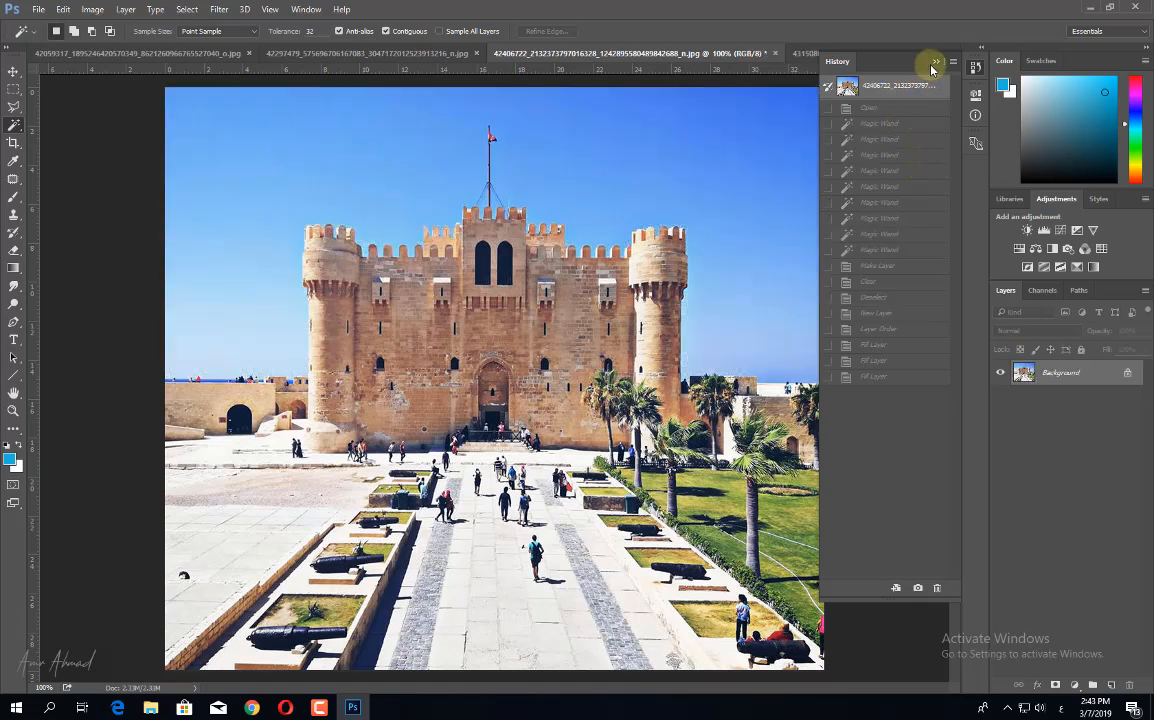
pyautogui.click(935, 63)
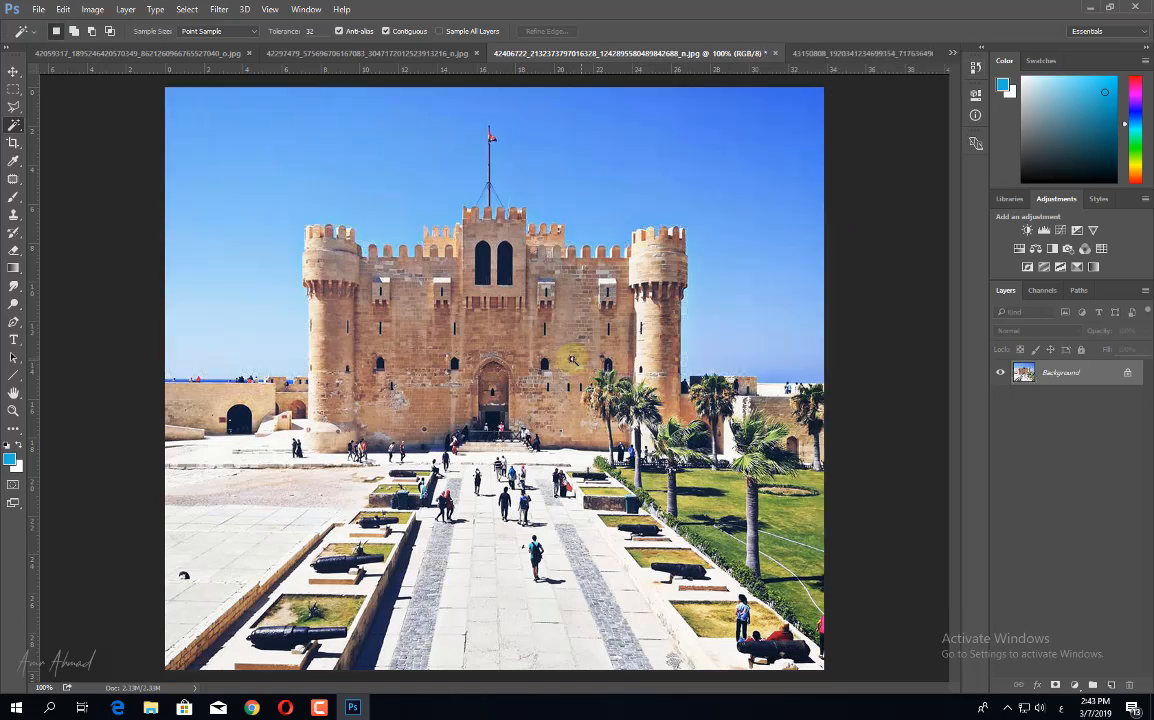
pyautogui.rightClick(13, 127)
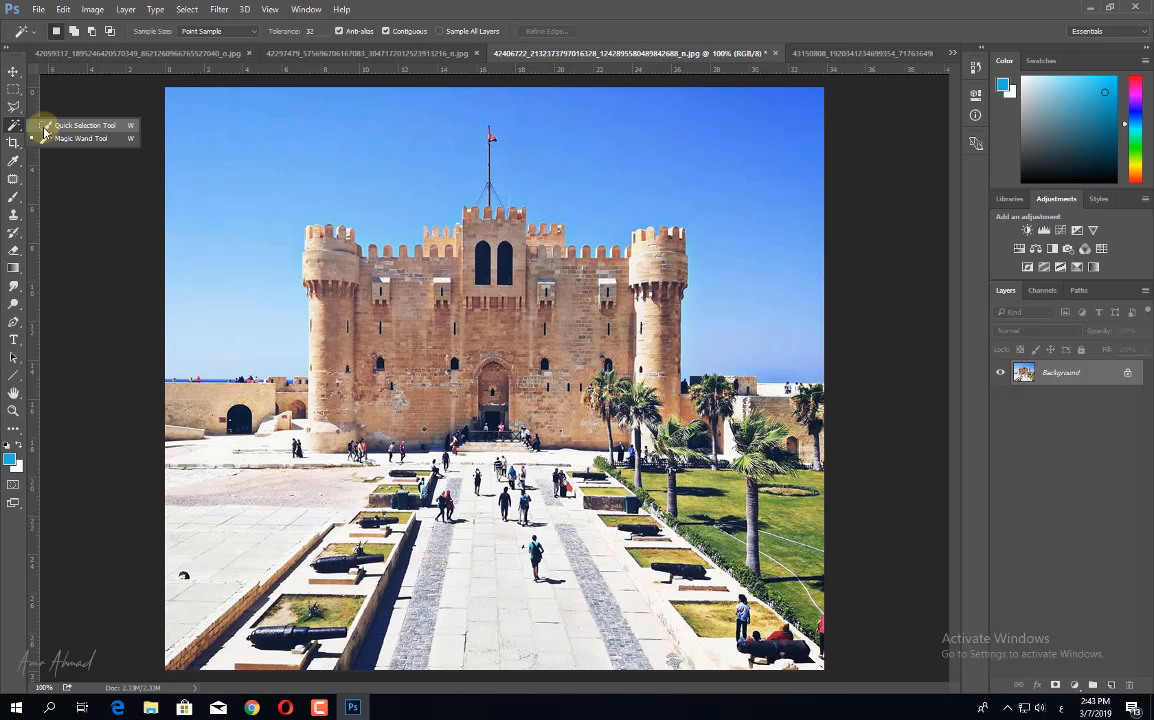
pyautogui.click(48, 126)
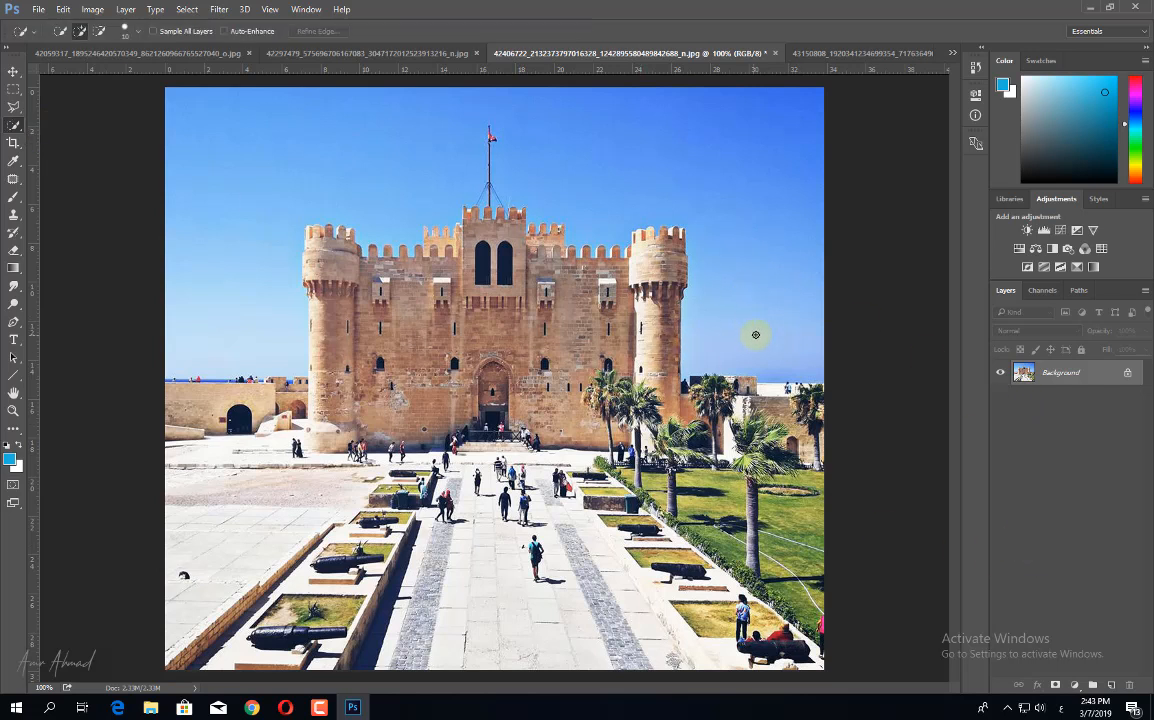
pyautogui.moveTo(755, 335)
pyautogui.mouseDown()
pyautogui.moveTo(759, 195)
pyautogui.moveTo(731, 164)
pyautogui.moveTo(639, 151)
pyautogui.moveTo(316, 188)
pyautogui.mouseUp()
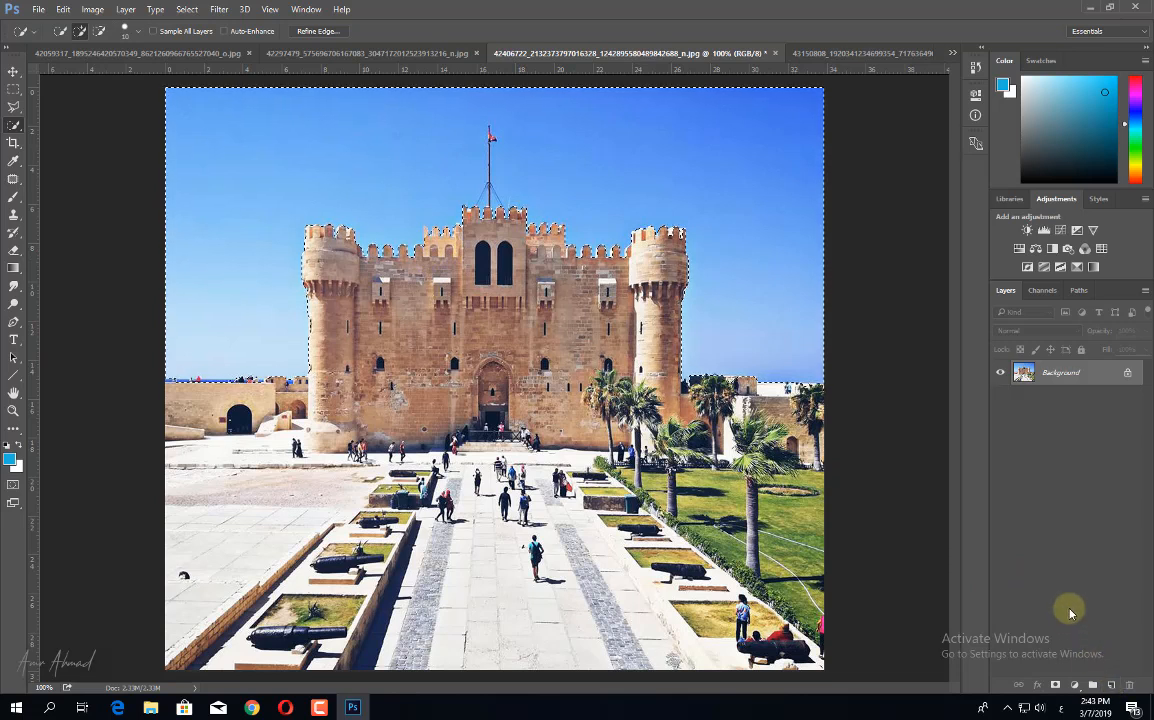
# Convert the castle photo's Background to a normal layer and delete the selected sky, clearing the selection.
pyautogui.doubleClick(1095, 372)
pyautogui.click(686, 227)
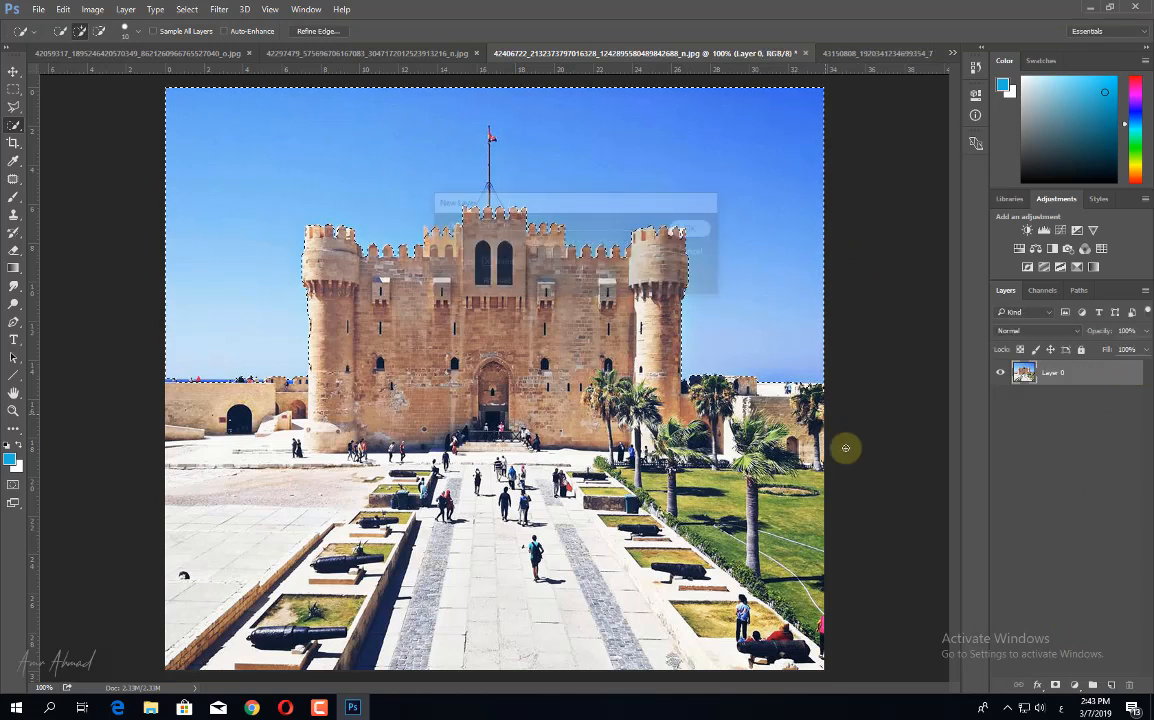
pyautogui.press('Delete')
pyautogui.hotkey('ctrl', 'd')
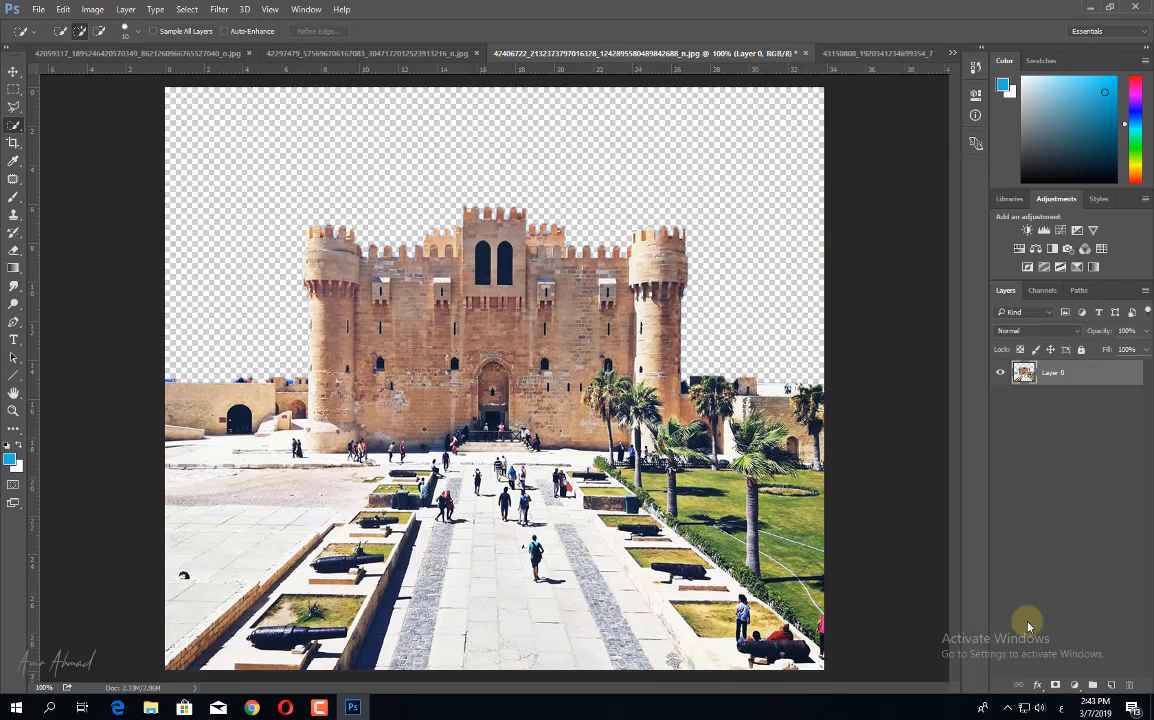
pyautogui.click(1111, 686)
pyautogui.moveTo(1086, 377); pyautogui.dragTo(1055, 502)
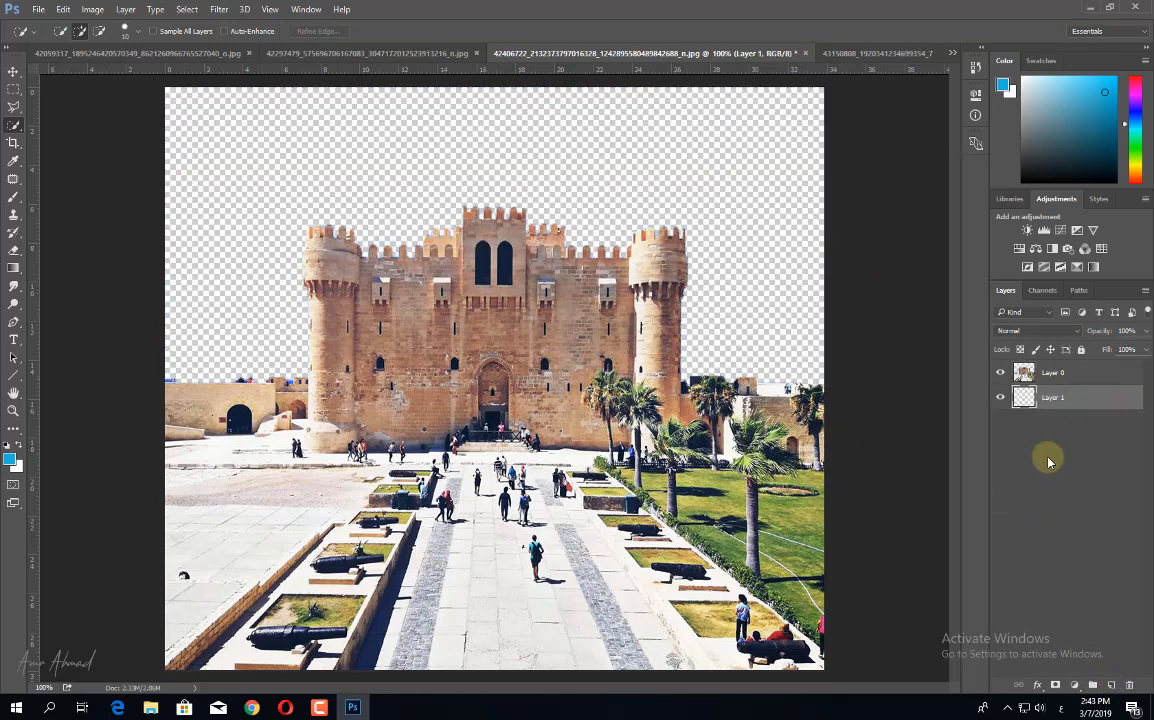
pyautogui.press('Delete')
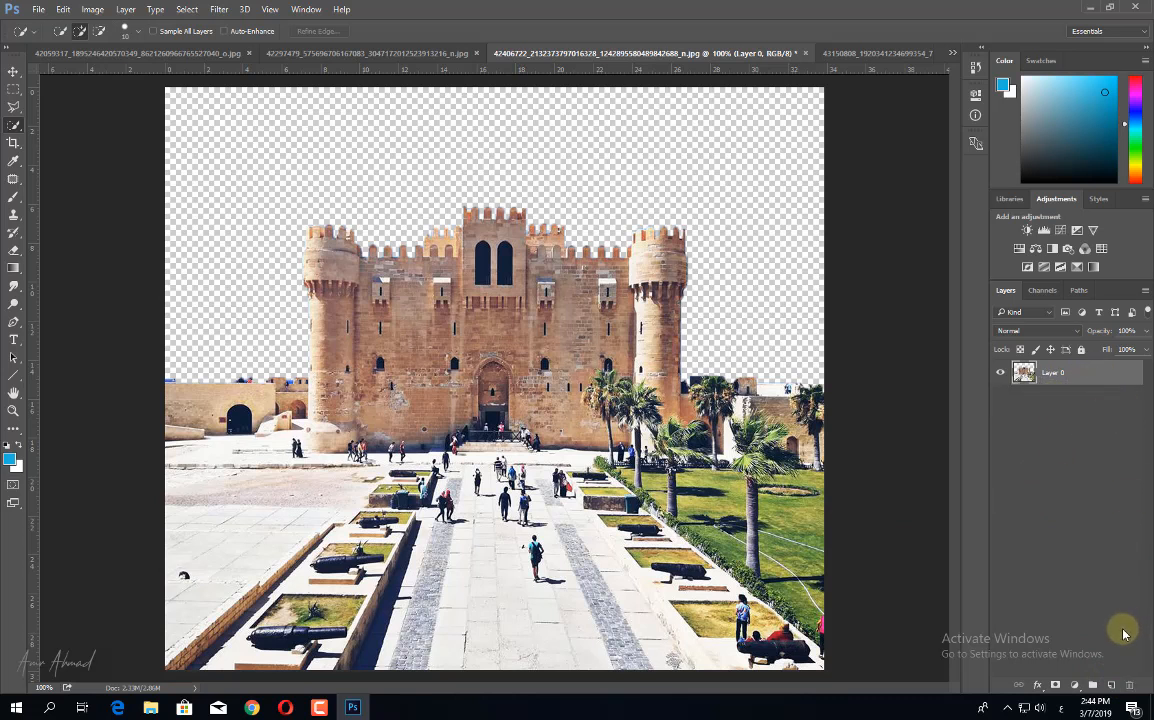
# Add a new layer beneath the castle layer and fill it with the bright blue foreground colour.
pyautogui.click(1112, 686)
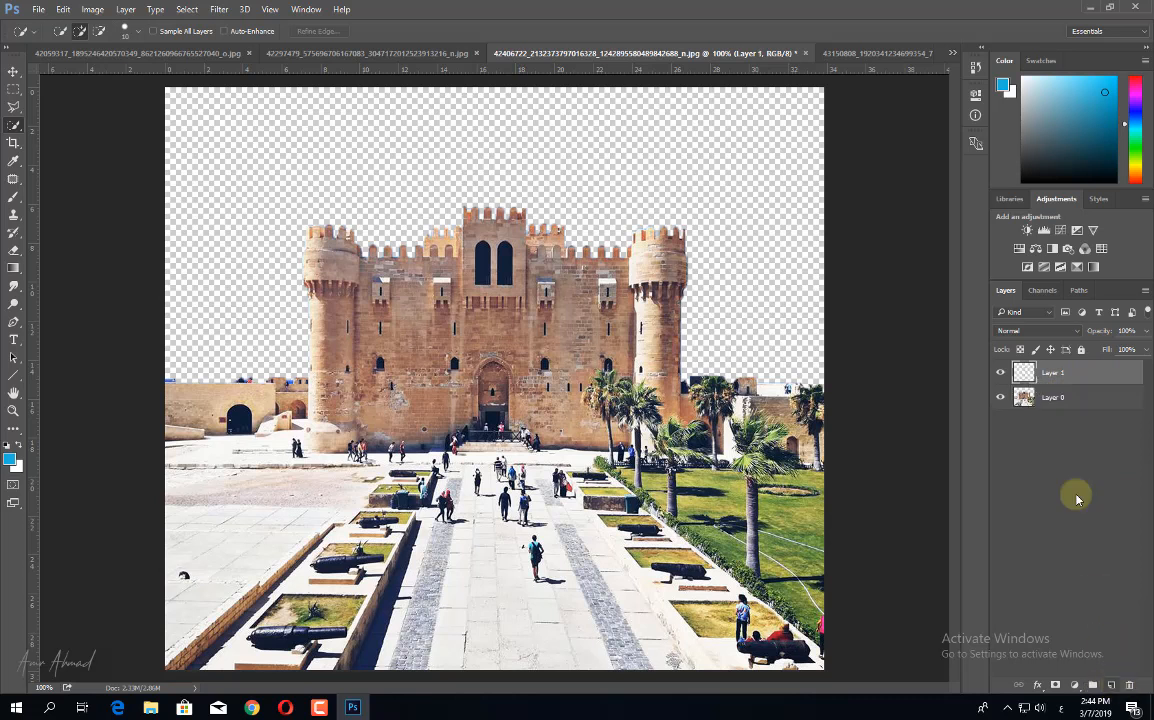
pyautogui.moveTo(1078, 377); pyautogui.dragTo(1054, 477)
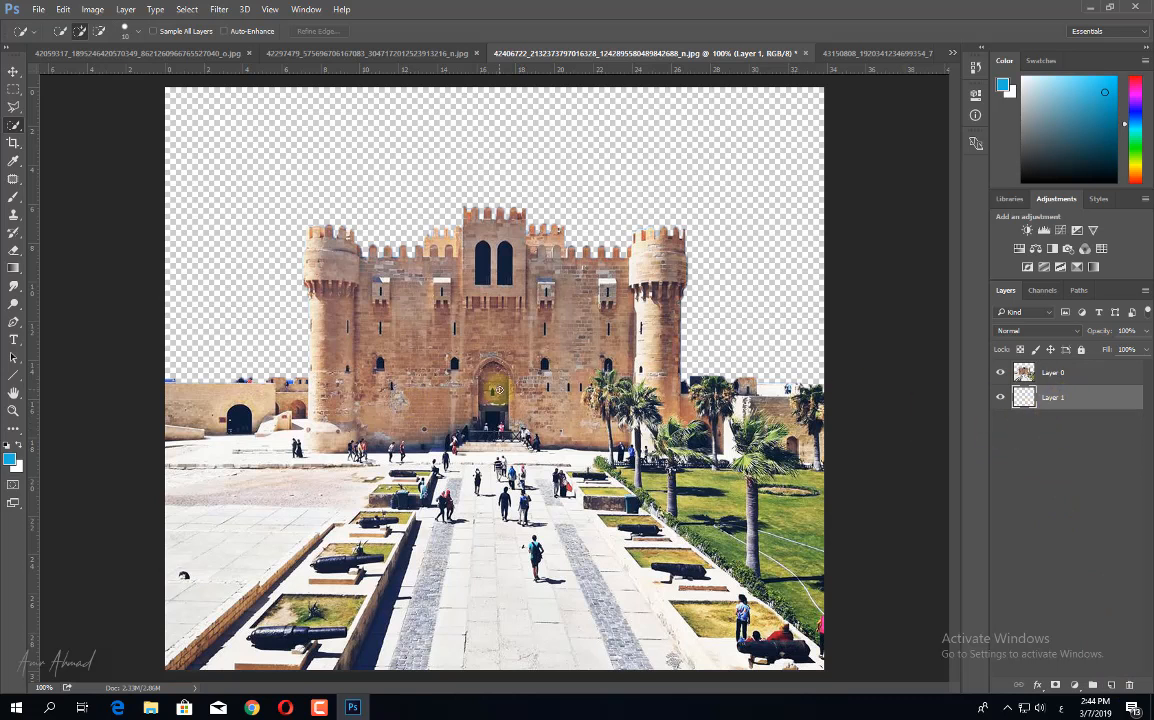
pyautogui.hotkey('alt', 'BackSpace')
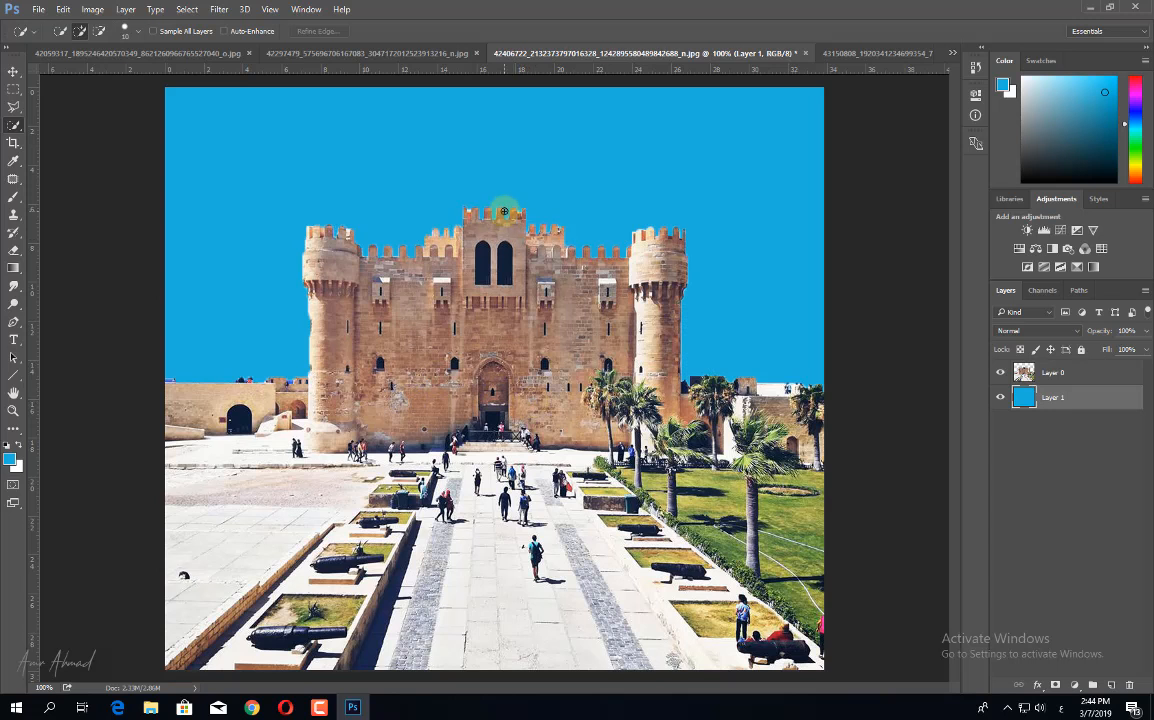
# Switch to the corner building photo and try separate Magic Wand selections on the white cloud and the blue sky.
pyautogui.click(832, 53)
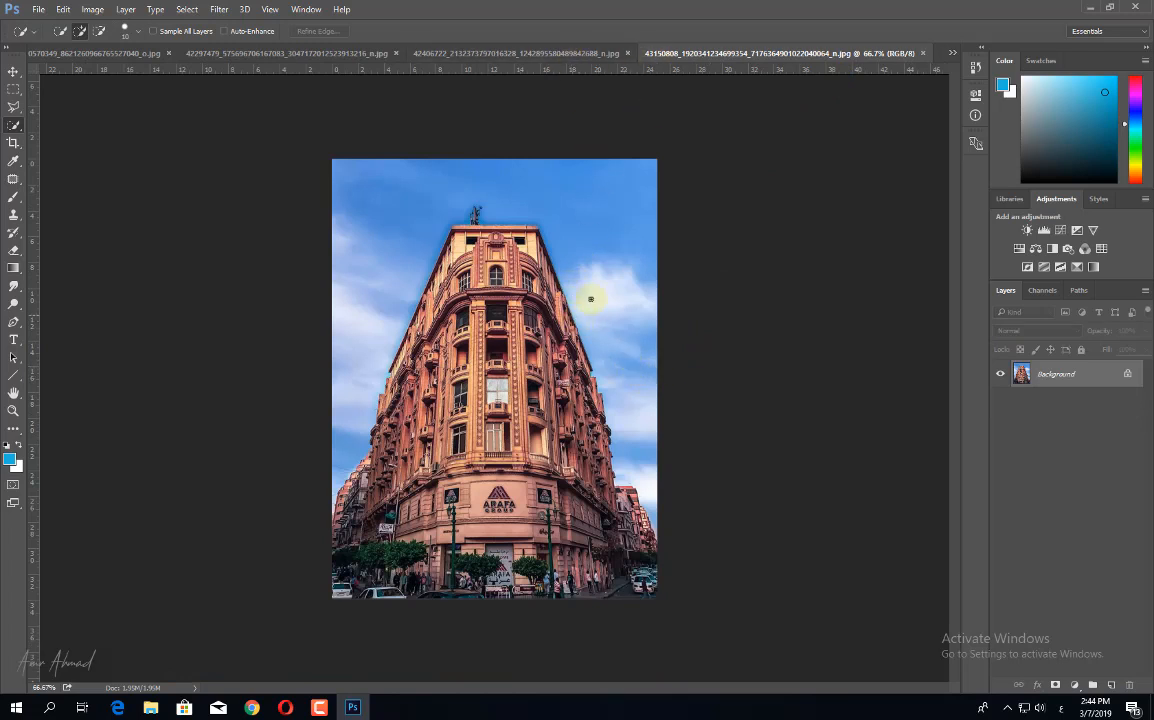
pyautogui.rightClick(18, 133)
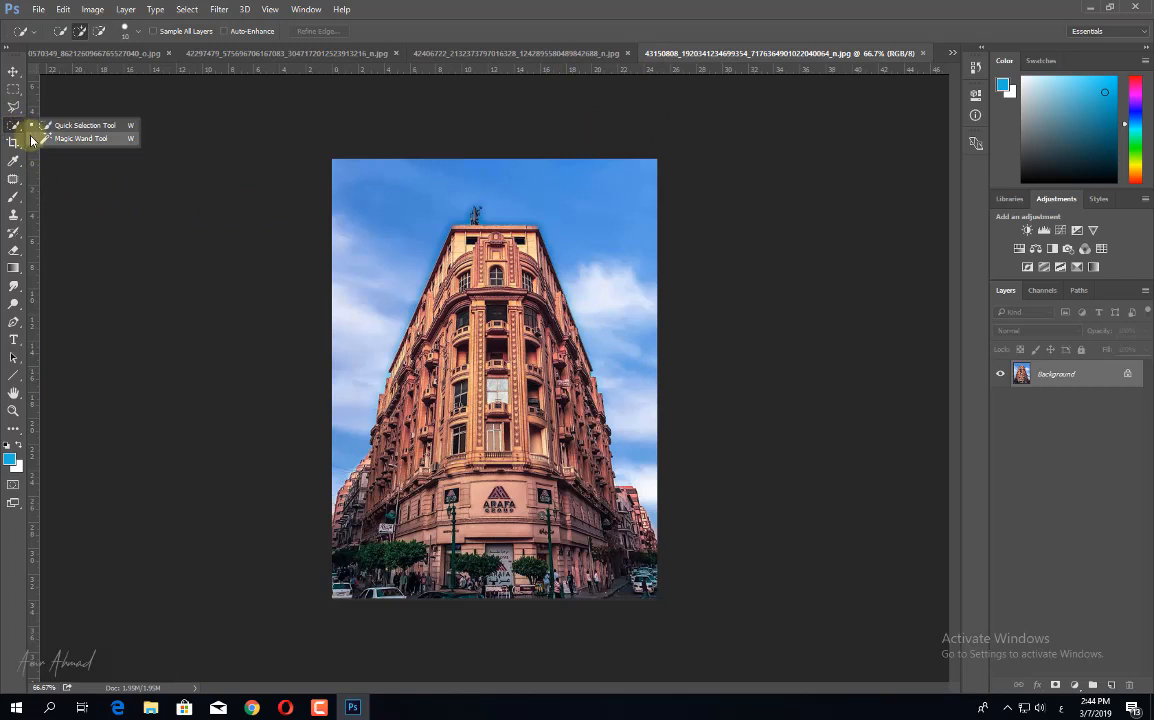
pyautogui.click(40, 136)
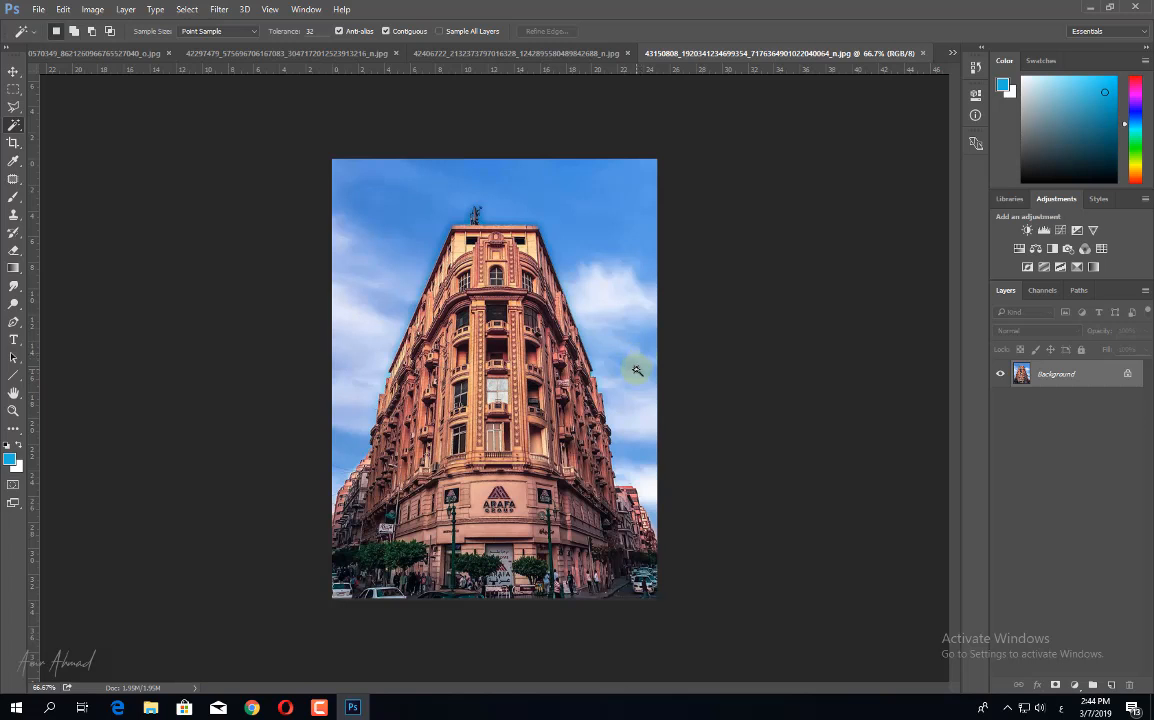
pyautogui.click(610, 293)
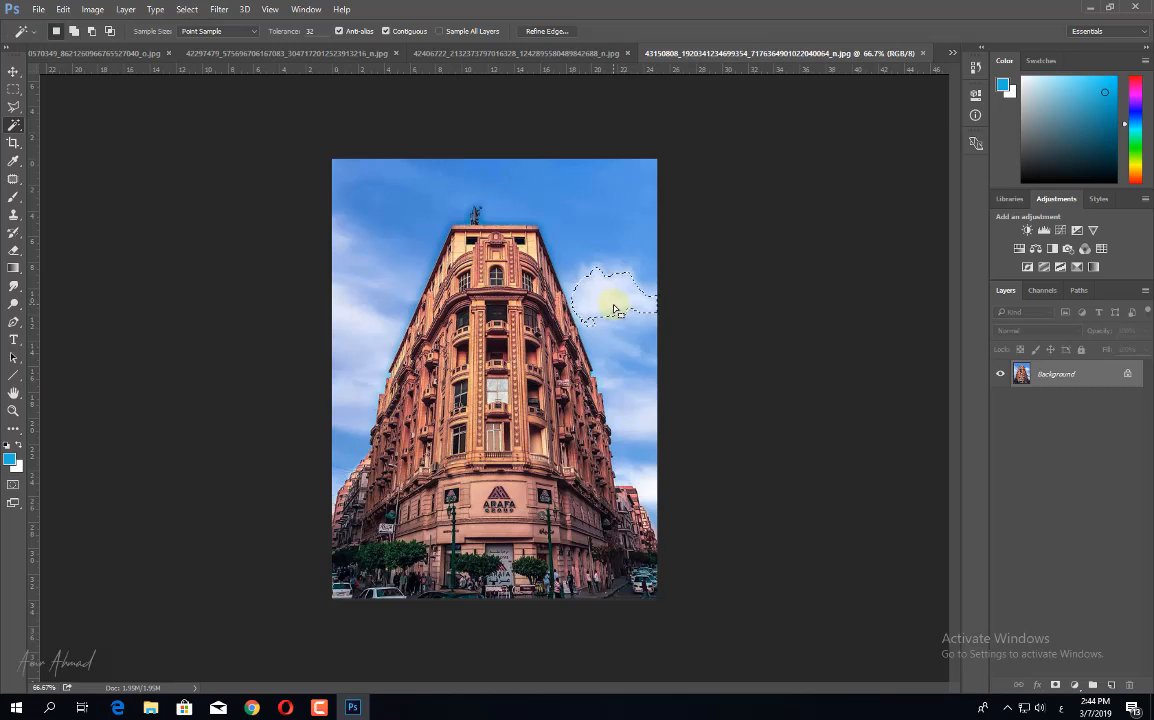
pyautogui.click(620, 221)
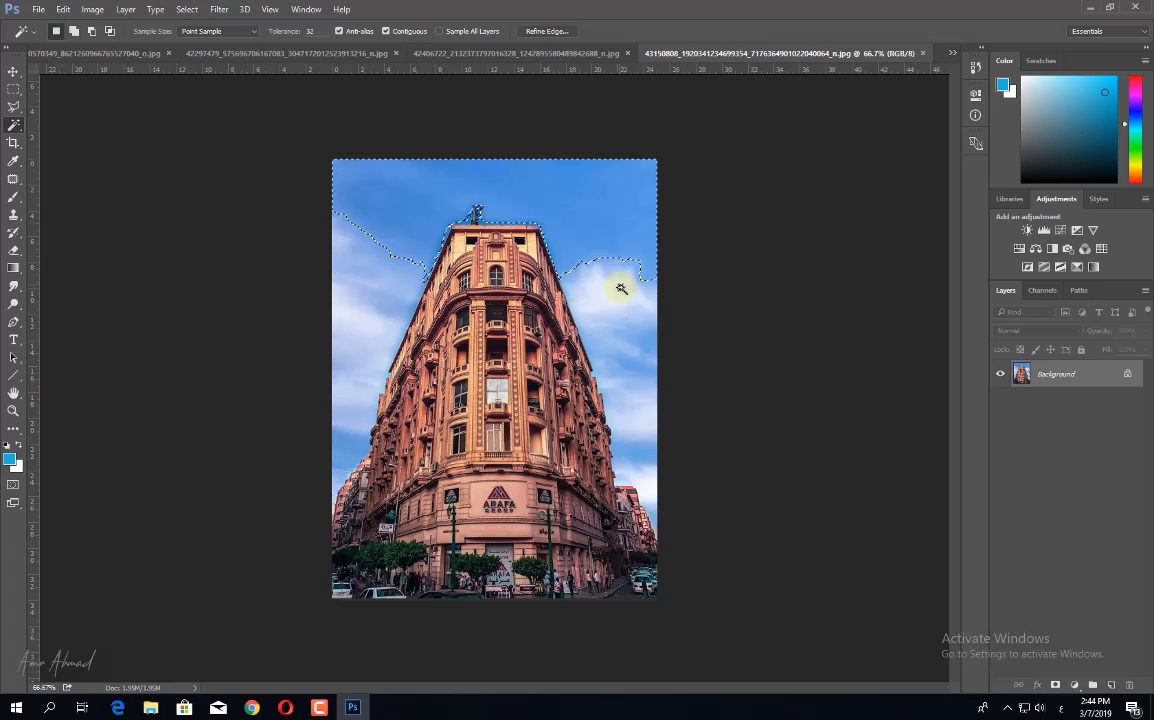
pyautogui.click(620, 289)
# Try building up a Magic Wand selection of the sky areas on both sides of the building, and deselect it.
pyautogui.keyDown('shift'); pyautogui.click(627, 217); pyautogui.keyUp('shift')
pyautogui.keyDown('shift'); pyautogui.click(634, 346); pyautogui.keyUp('shift')
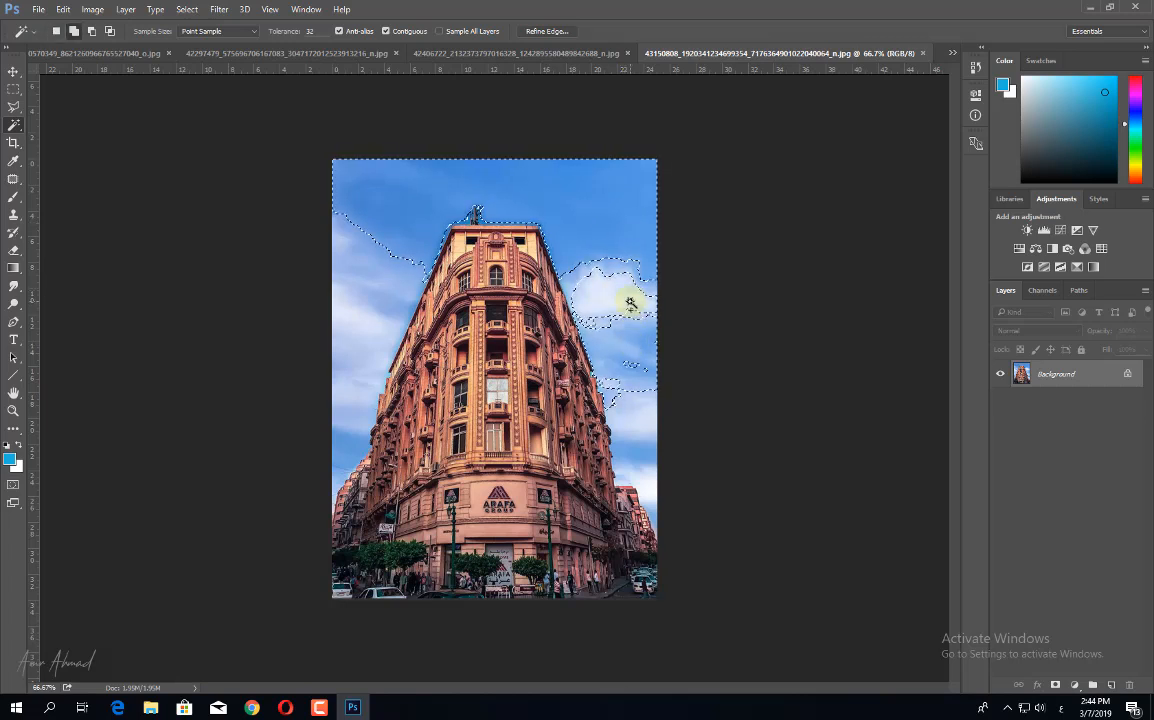
pyautogui.keyDown('shift'); pyautogui.click(647, 388); pyautogui.keyUp('shift')
pyautogui.keyDown('shift'); pyautogui.click(652, 432); pyautogui.keyUp('shift')
pyautogui.keyDown('shift'); pyautogui.click(654, 479); pyautogui.keyUp('shift')
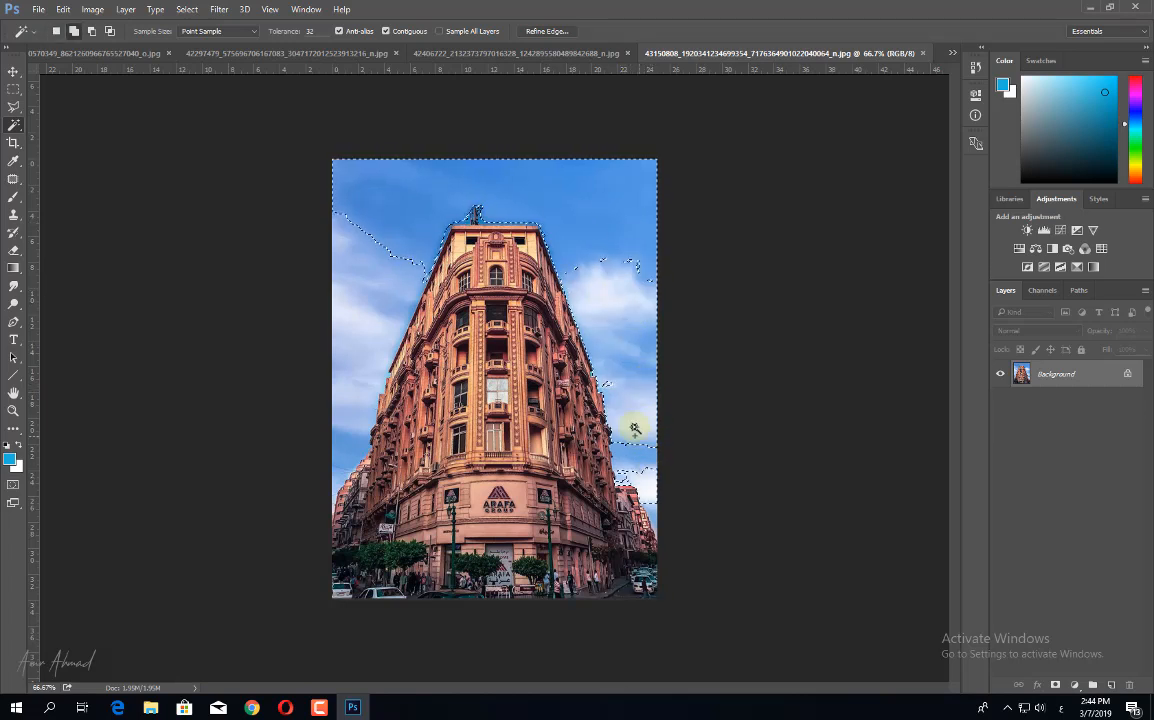
pyautogui.keyDown('shift'); pyautogui.click(368, 343); pyautogui.keyUp('shift')
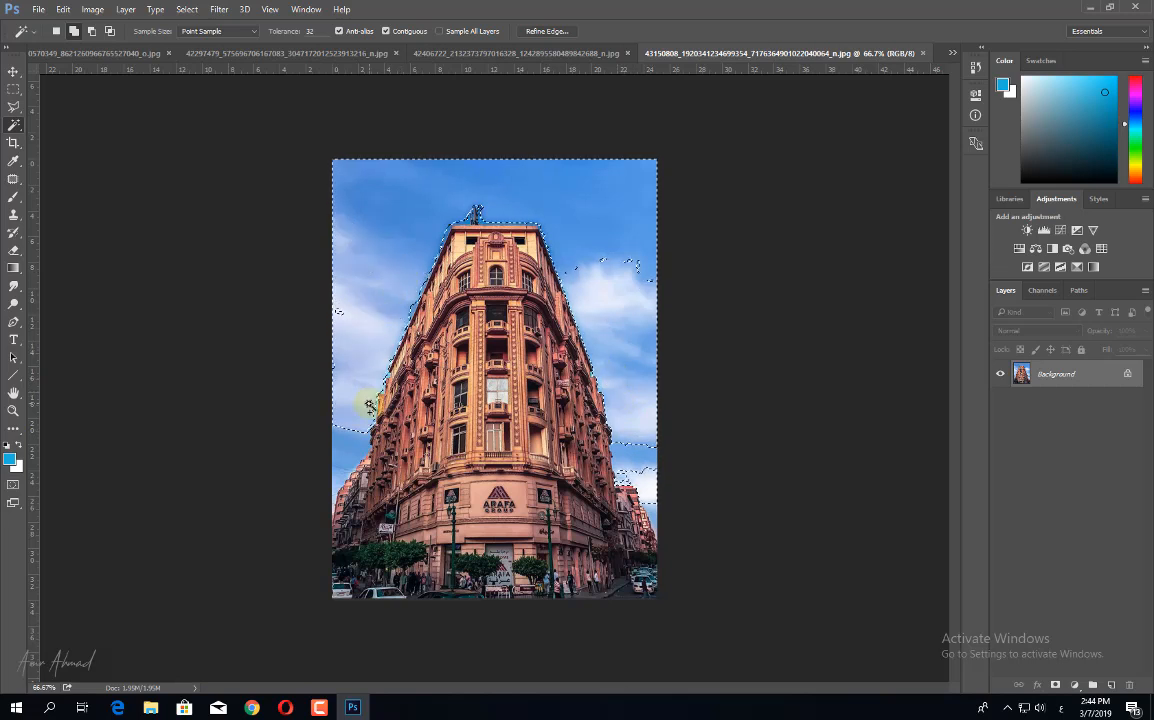
pyautogui.keyDown('shift'); pyautogui.click(631, 281); pyautogui.keyUp('shift')
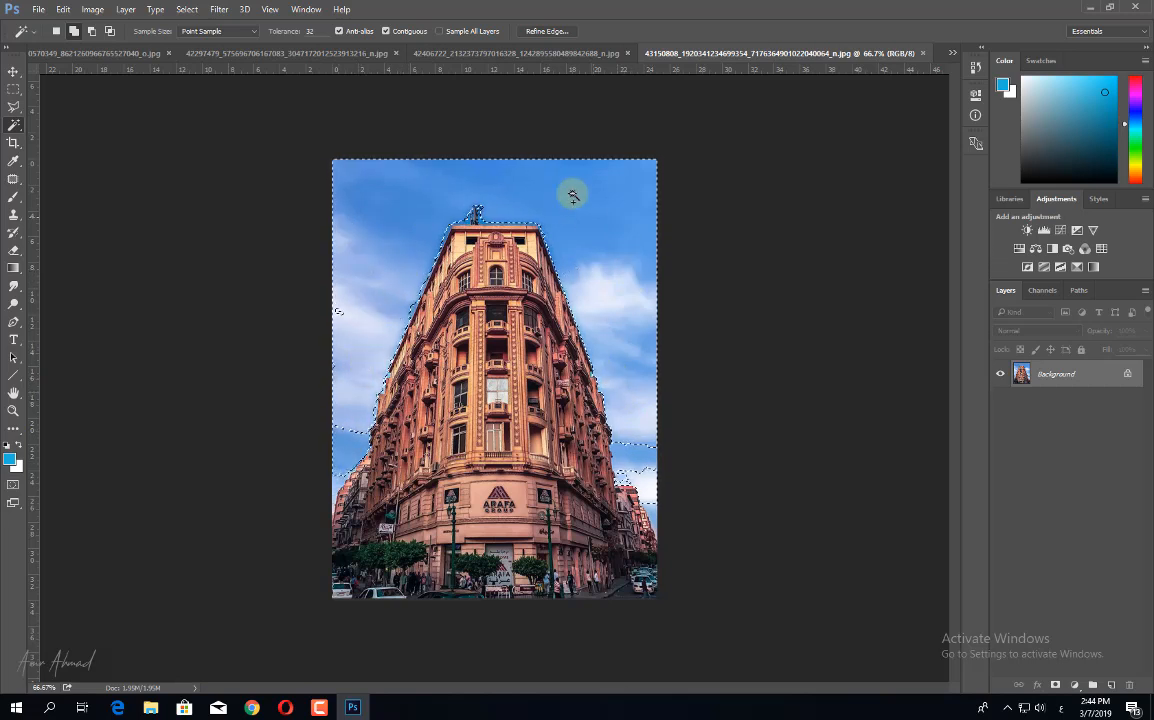
pyautogui.hotkey('ctrl', 'd')
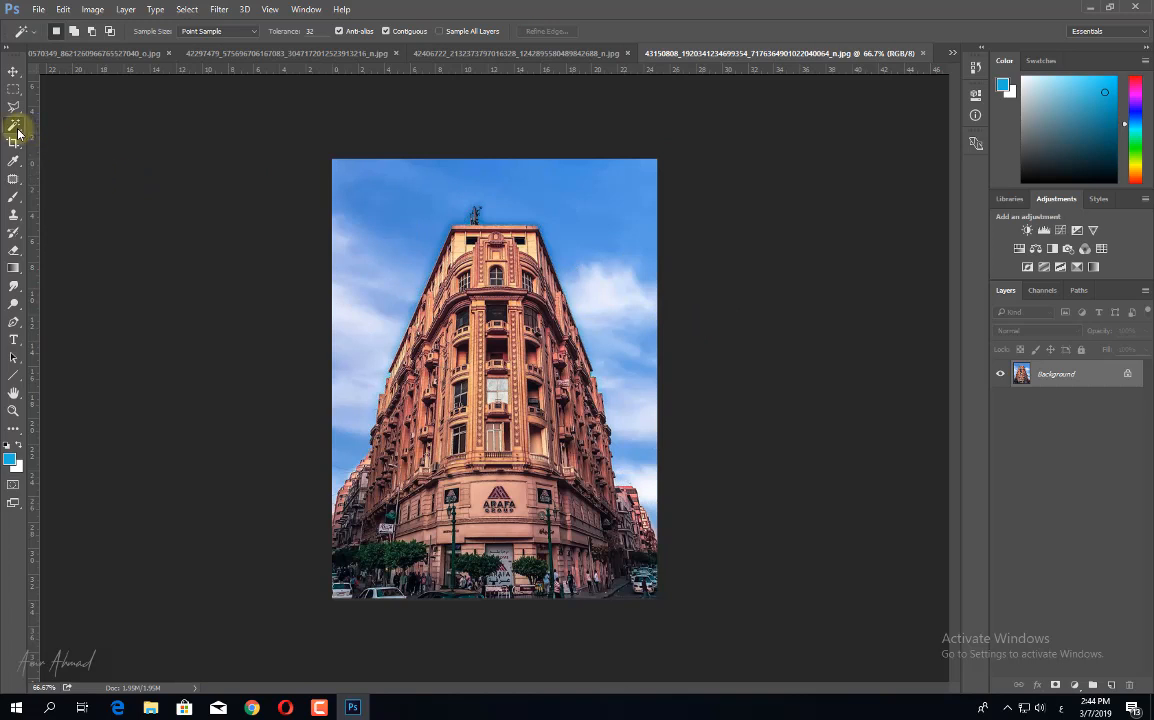
# Select the whole sky around the building with the Quick Selection tool.
pyautogui.rightClick(15, 127)
pyautogui.click(50, 126)
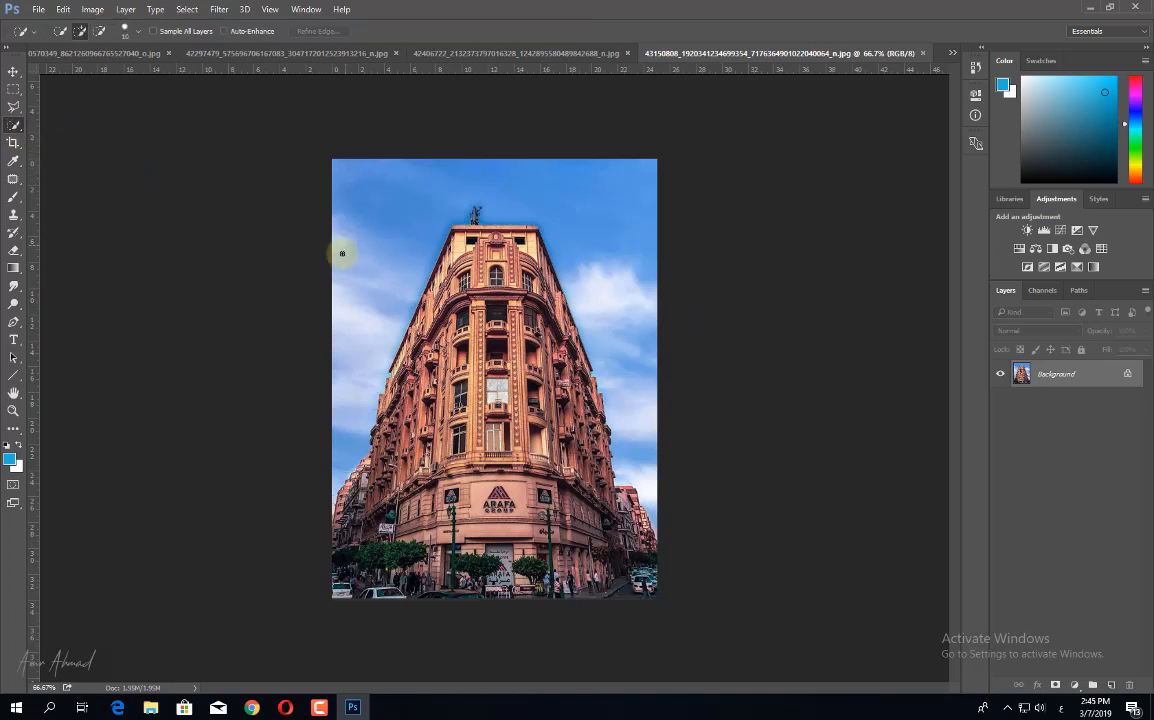
pyautogui.moveTo(383, 336); pyautogui.dragTo(374, 364)
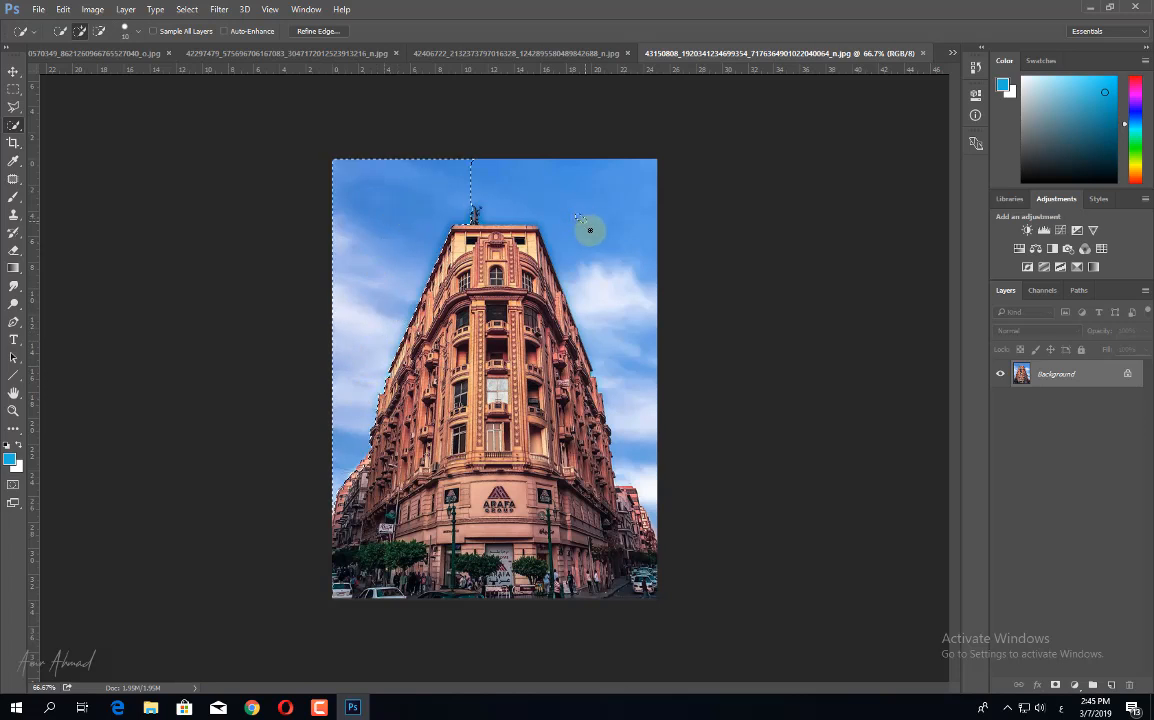
pyautogui.moveTo(590, 230)
pyautogui.mouseDown()
pyautogui.moveTo(608, 275)
pyautogui.moveTo(618, 412)
pyautogui.mouseUp()
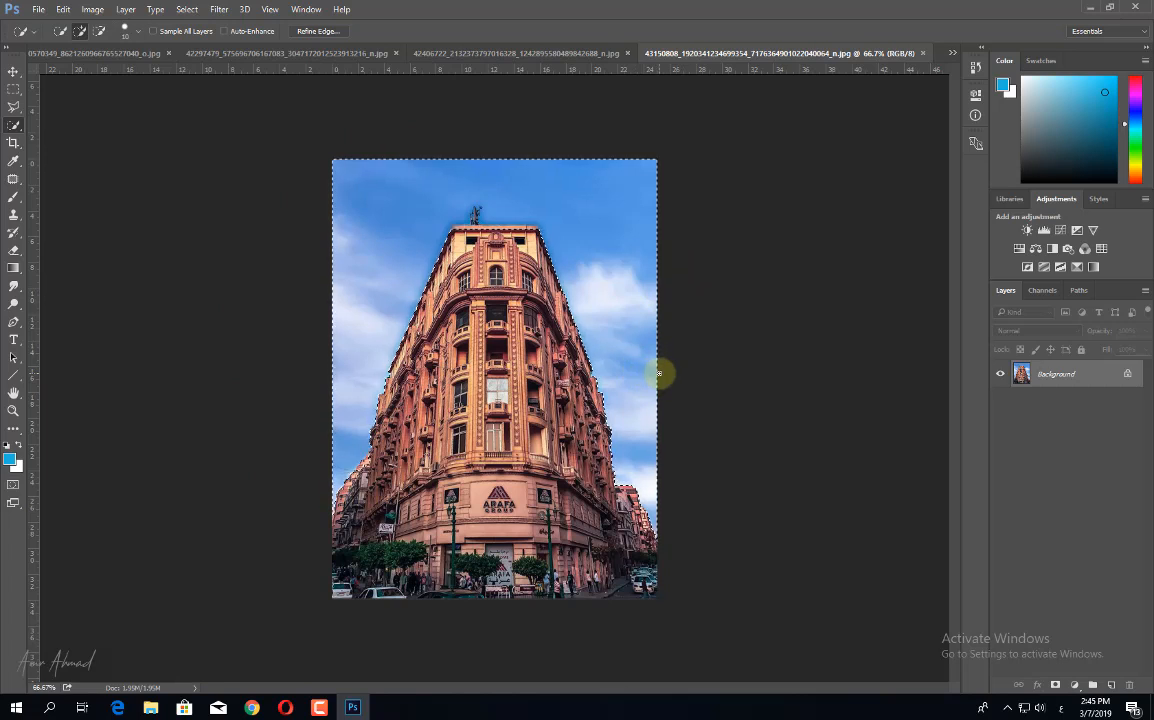
# Convert the building photo's Background to a normal layer and delete the selected sky.
pyautogui.hotkey('shift', 'BackSpace')
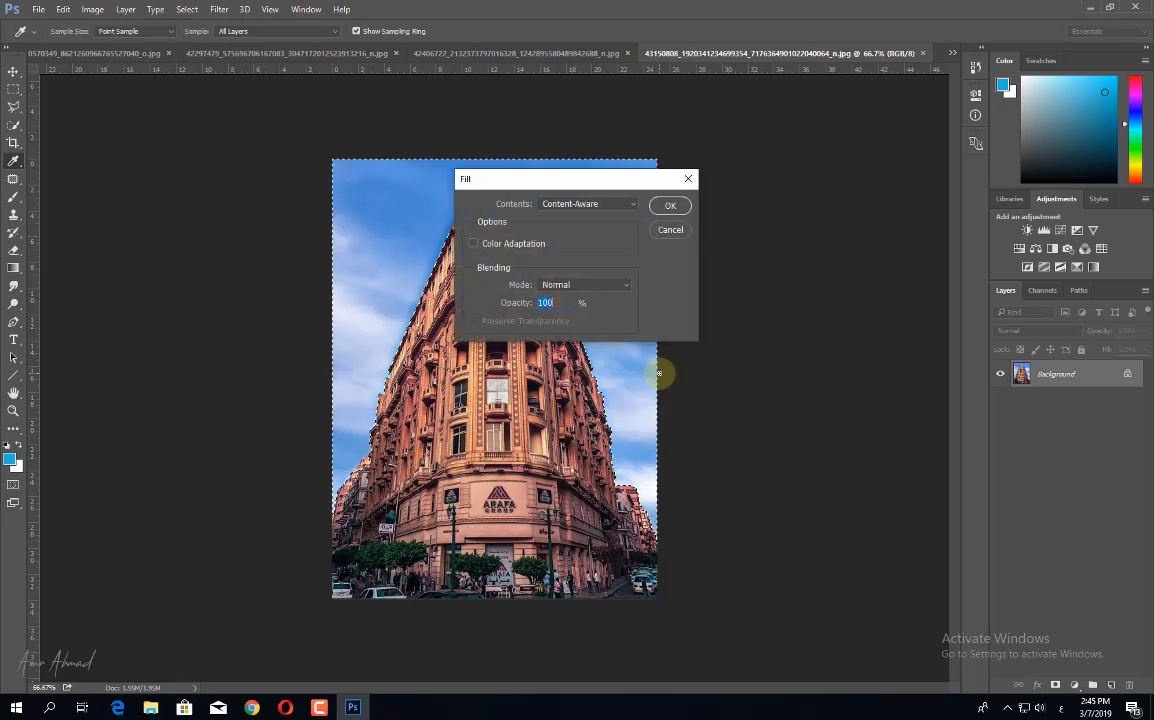
pyautogui.press('Escape')
pyautogui.doubleClick(1046, 375)
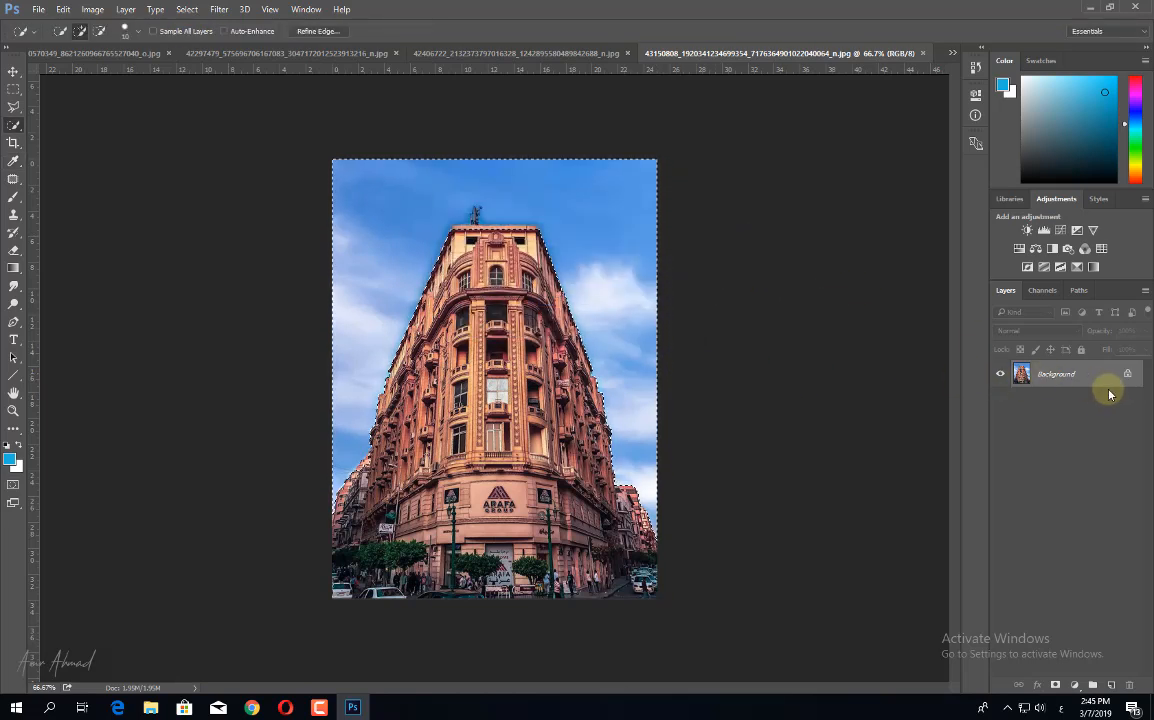
pyautogui.doubleClick(1108, 386)
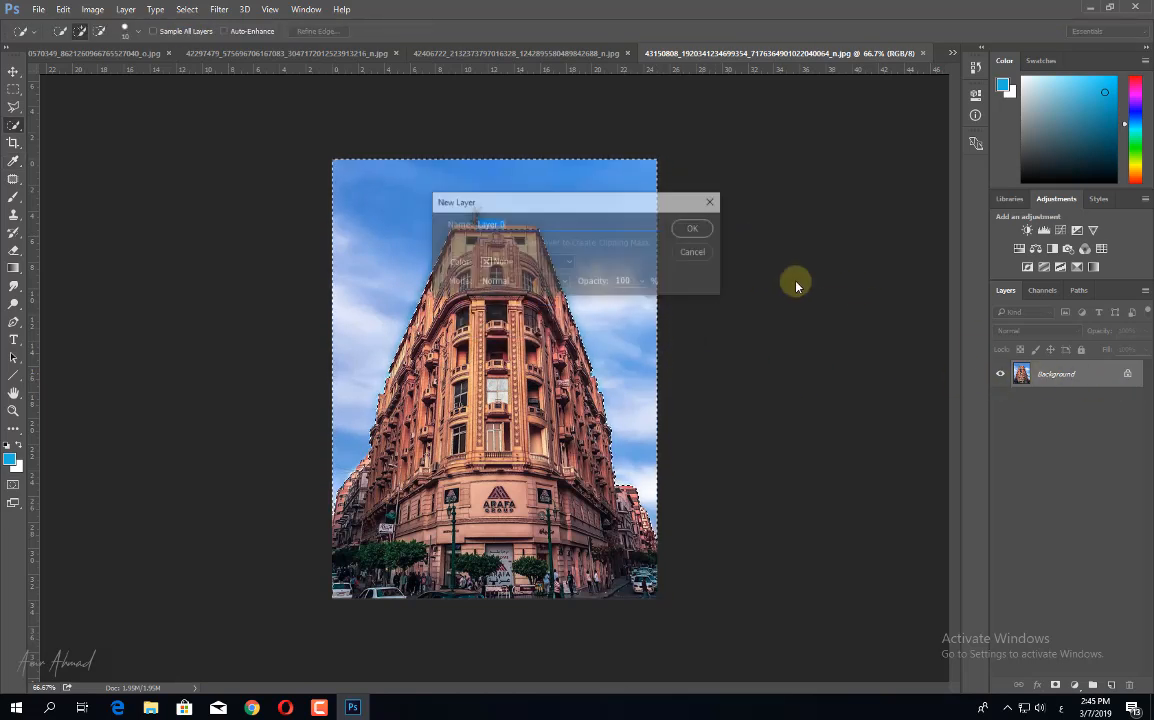
pyautogui.click(697, 229)
pyautogui.press('Delete')
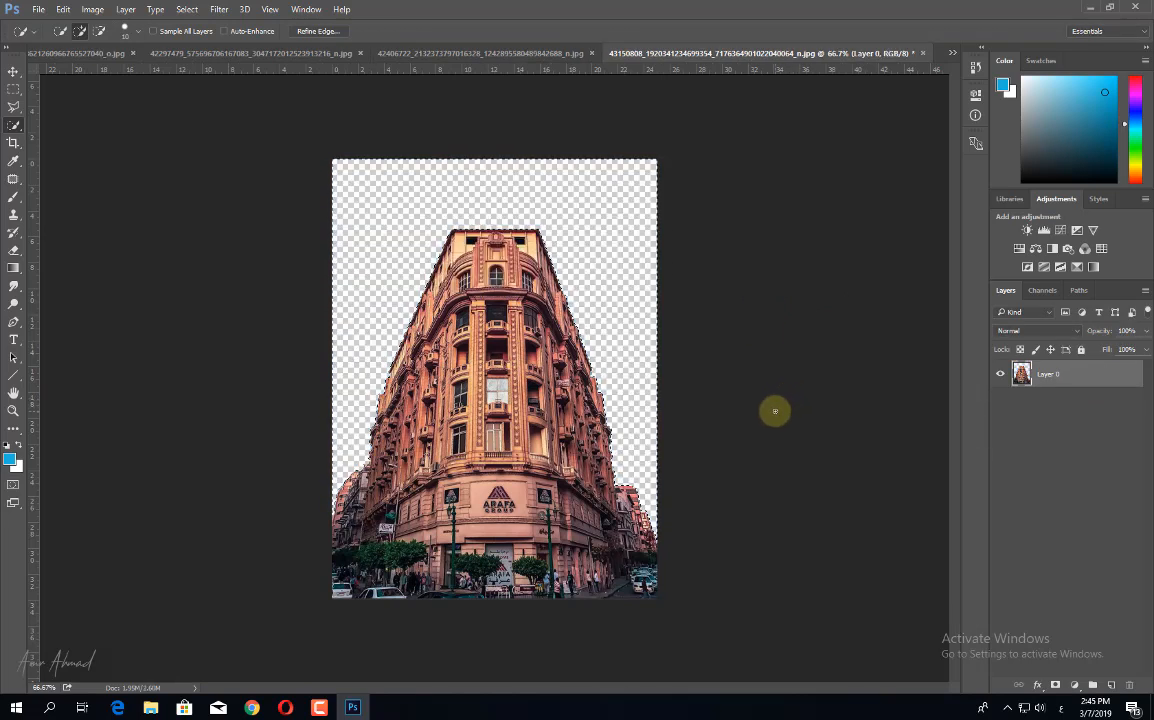
# Undo the sky deletion and try a Quick Selection down the building's facade, clearing both selections.
pyautogui.hotkey('ctrl', 'z')
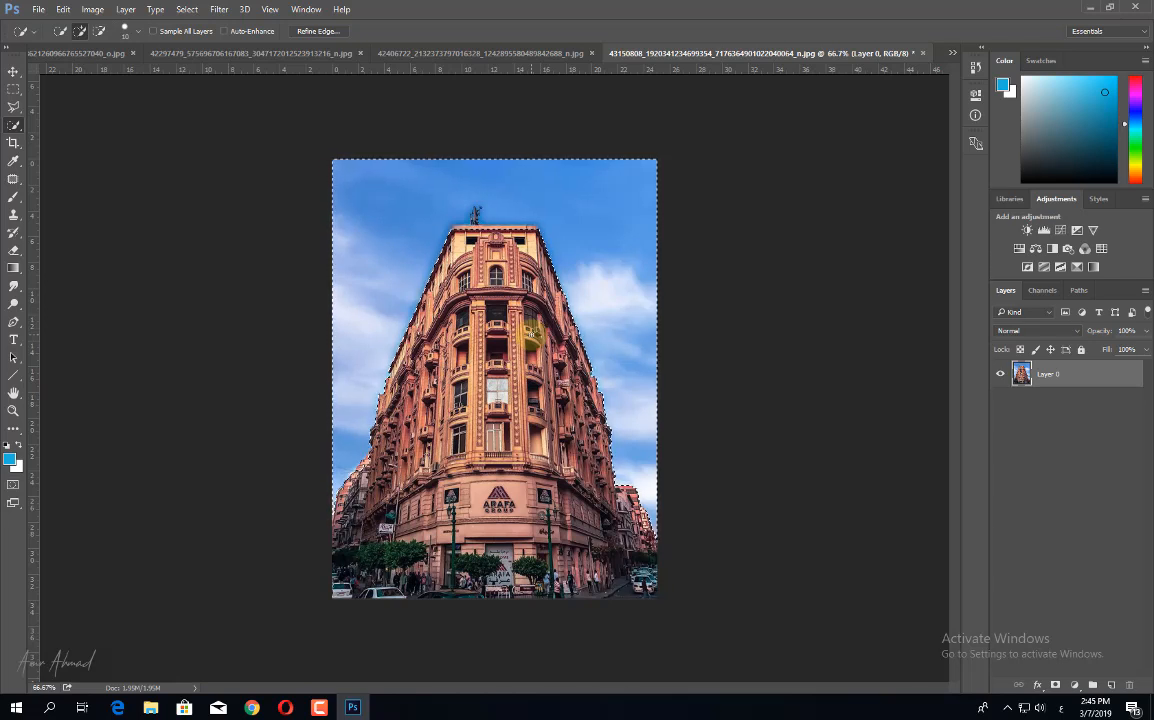
pyautogui.hotkey('ctrl', 'd')
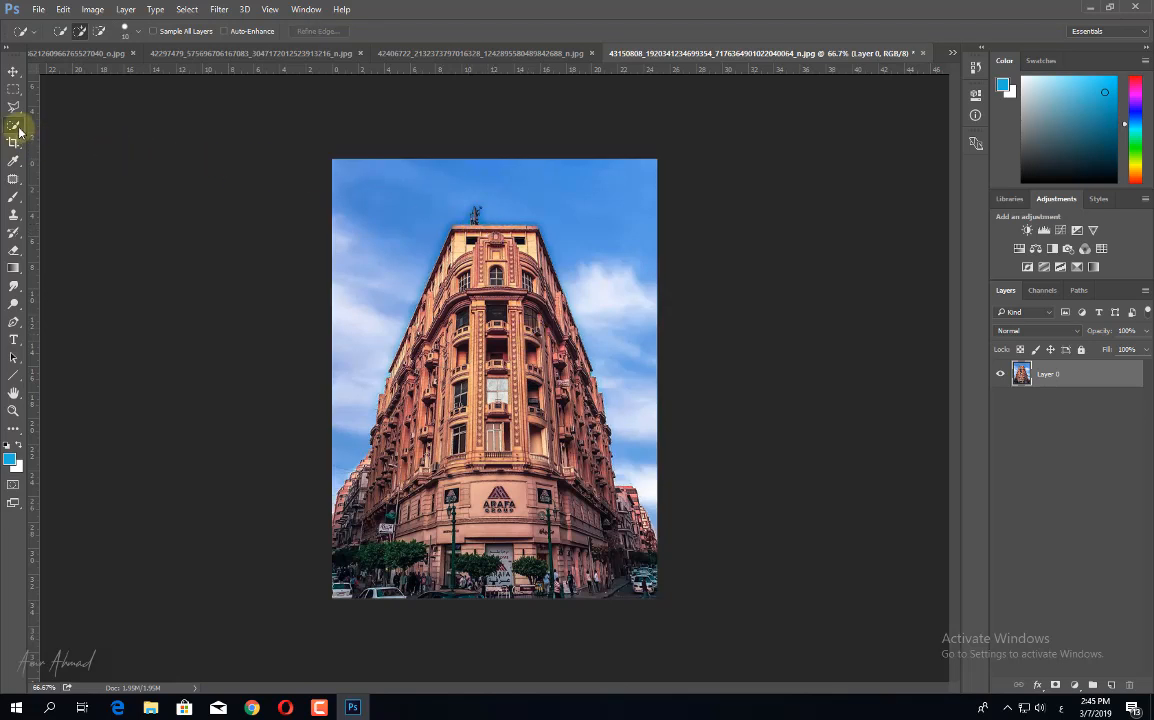
pyautogui.moveTo(511, 236)
pyautogui.mouseDown()
pyautogui.moveTo(511, 297)
pyautogui.moveTo(531, 310)
pyautogui.moveTo(511, 258)
pyautogui.moveTo(594, 497)
pyautogui.moveTo(509, 408)
pyautogui.moveTo(499, 335)
pyautogui.moveTo(493, 455)
pyautogui.moveTo(454, 405)
pyautogui.moveTo(464, 278)
pyautogui.moveTo(399, 418)
pyautogui.moveTo(399, 458)
pyautogui.moveTo(493, 497)
pyautogui.moveTo(517, 490)
pyautogui.moveTo(604, 548)
pyautogui.moveTo(621, 550)
pyautogui.moveTo(624, 505)
pyautogui.moveTo(639, 535)
pyautogui.moveTo(631, 558)
pyautogui.moveTo(548, 540)
pyautogui.mouseUp()
pyautogui.hotkey('ctrl', 'd')
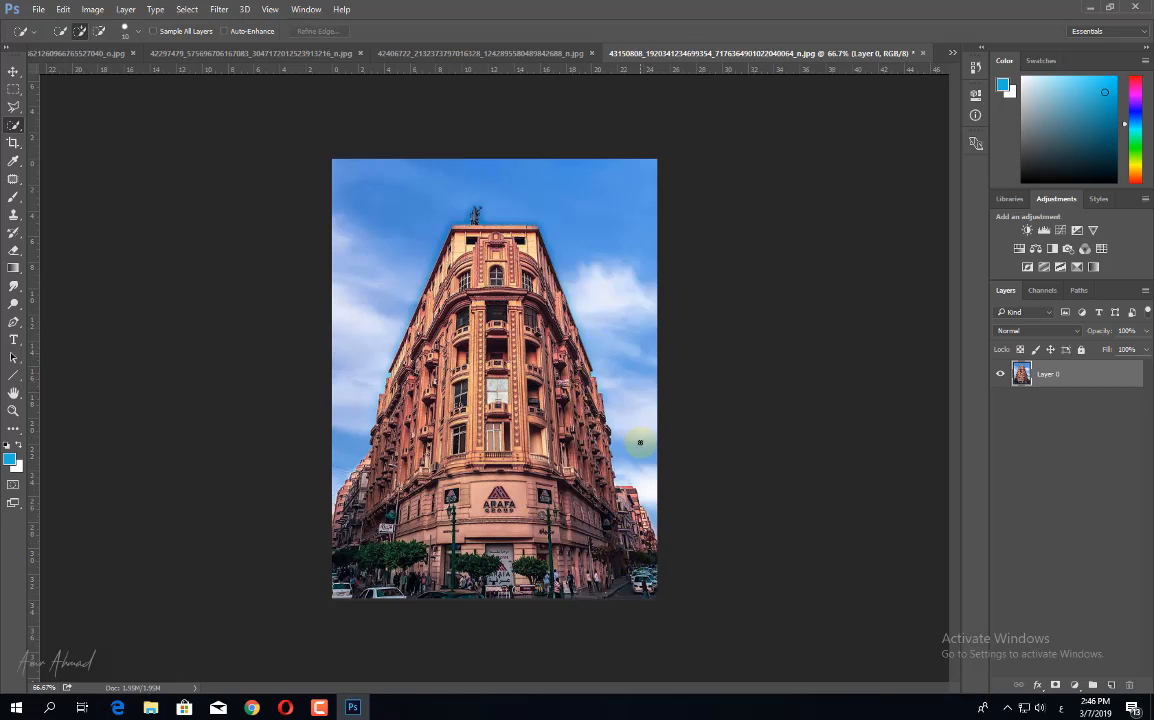
# Select the sky with the Quick Selection tool, invert the selection and delete the building area from Layer 0.
pyautogui.moveTo(610, 230); pyautogui.dragTo(499, 198)
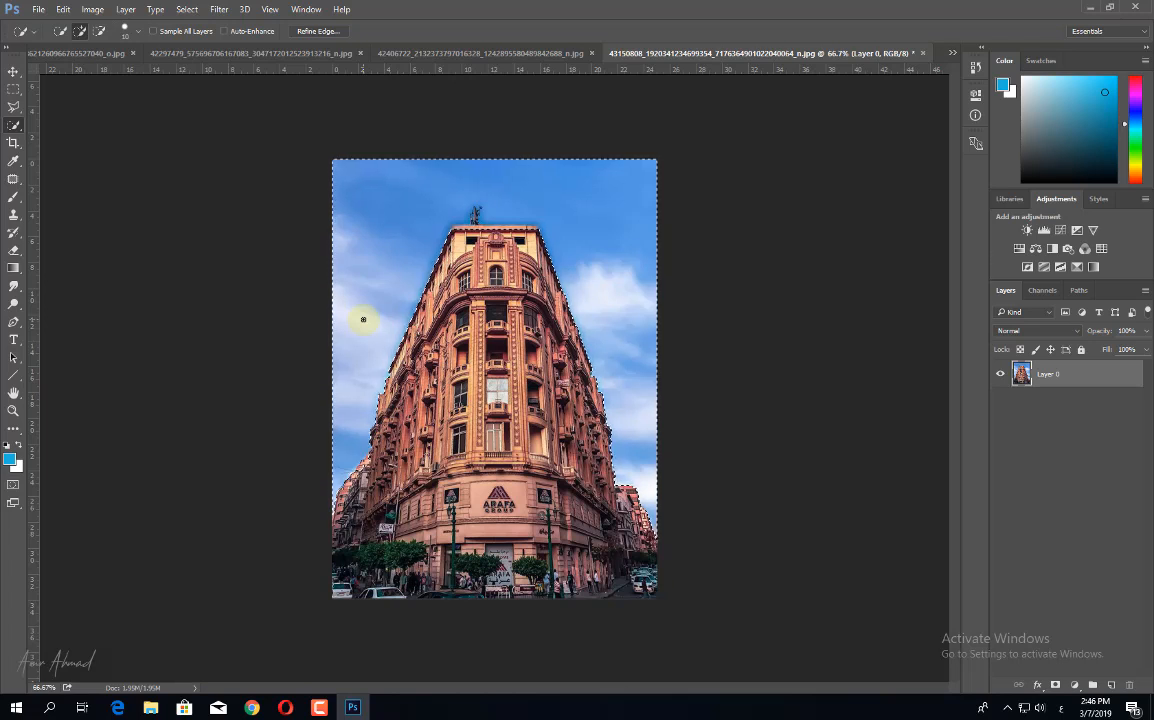
pyautogui.hotkey('ctrl', 'shift', 'i')
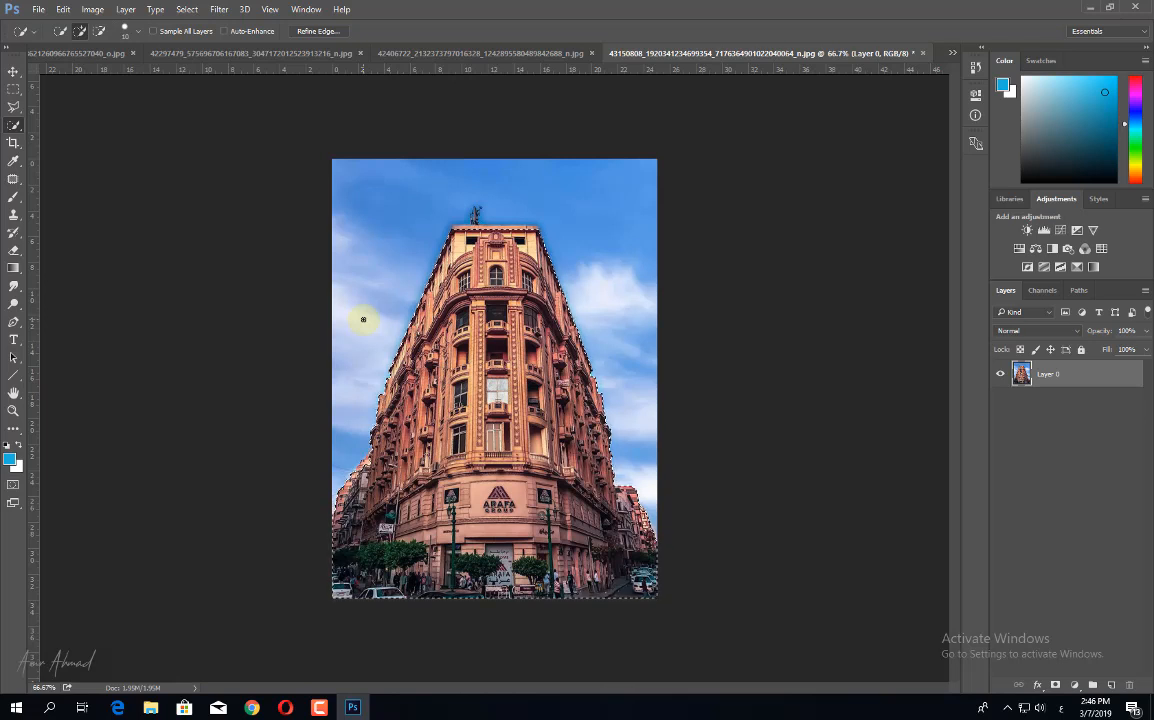
pyautogui.press('Delete')
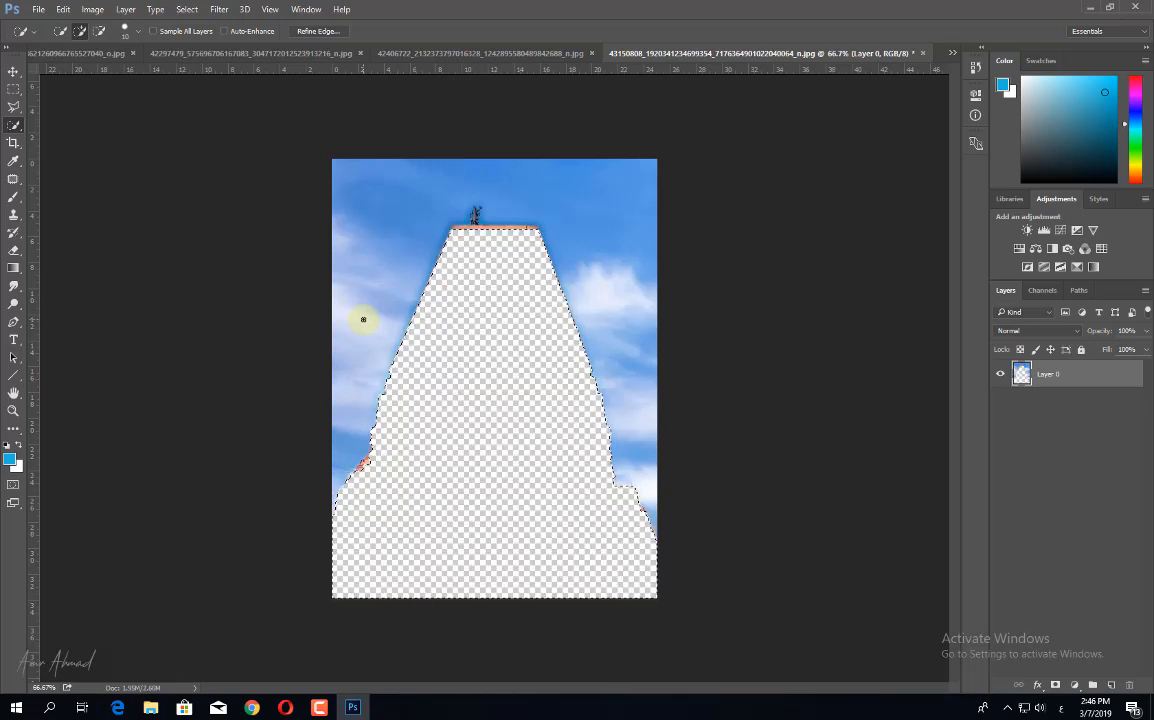
# Undo the building deletion, delete the building and undo again, and clear the selection on the restored photo.
pyautogui.hotkey('ctrl', 'z')
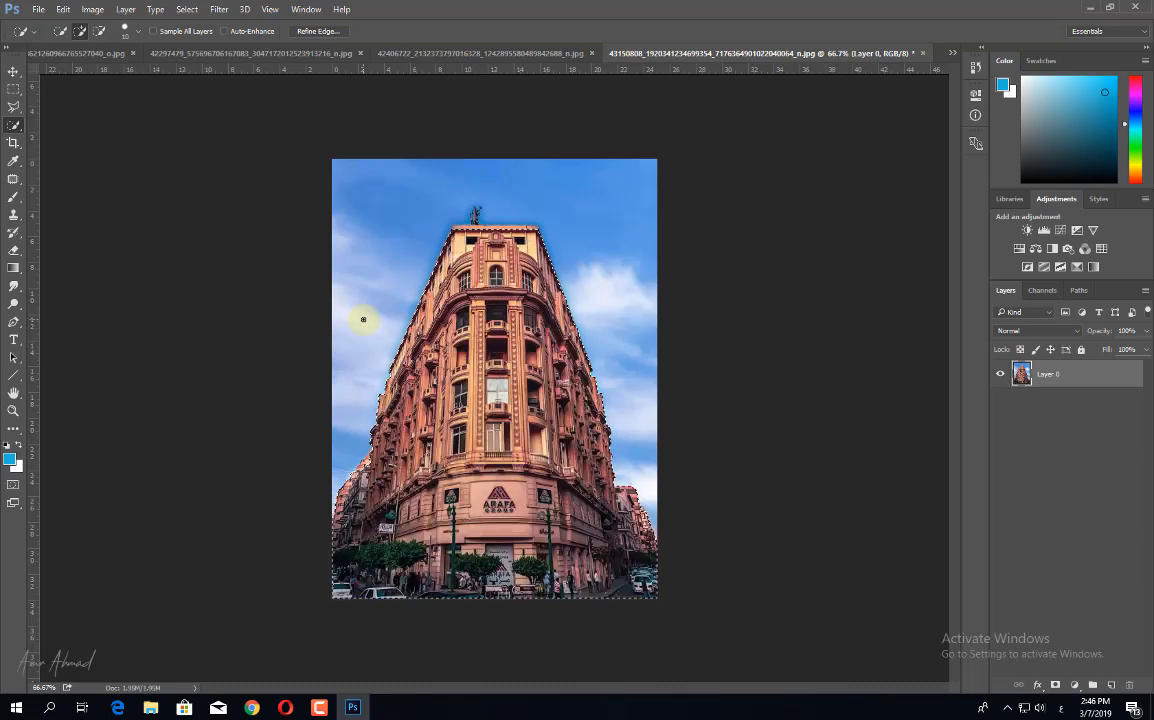
pyautogui.press('Delete')
pyautogui.hotkey('ctrl', 'd')
pyautogui.hotkey('ctrl', 'alt', 'z')
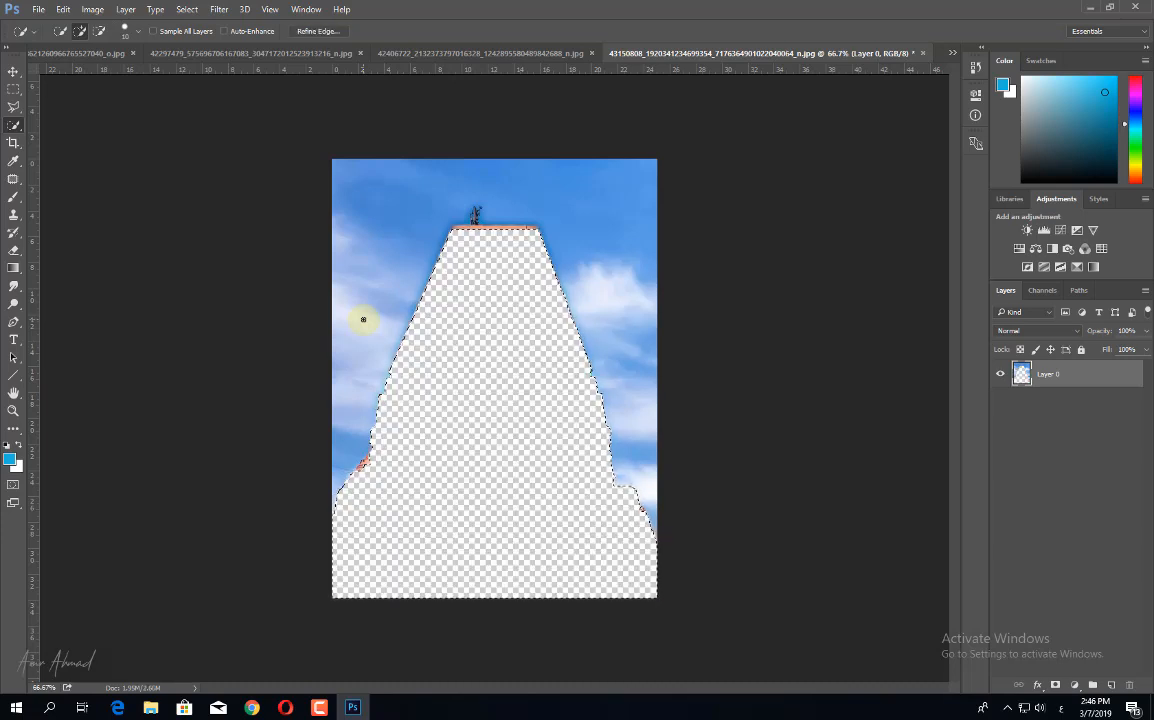
pyautogui.hotkey('ctrl', 'alt', 'z')
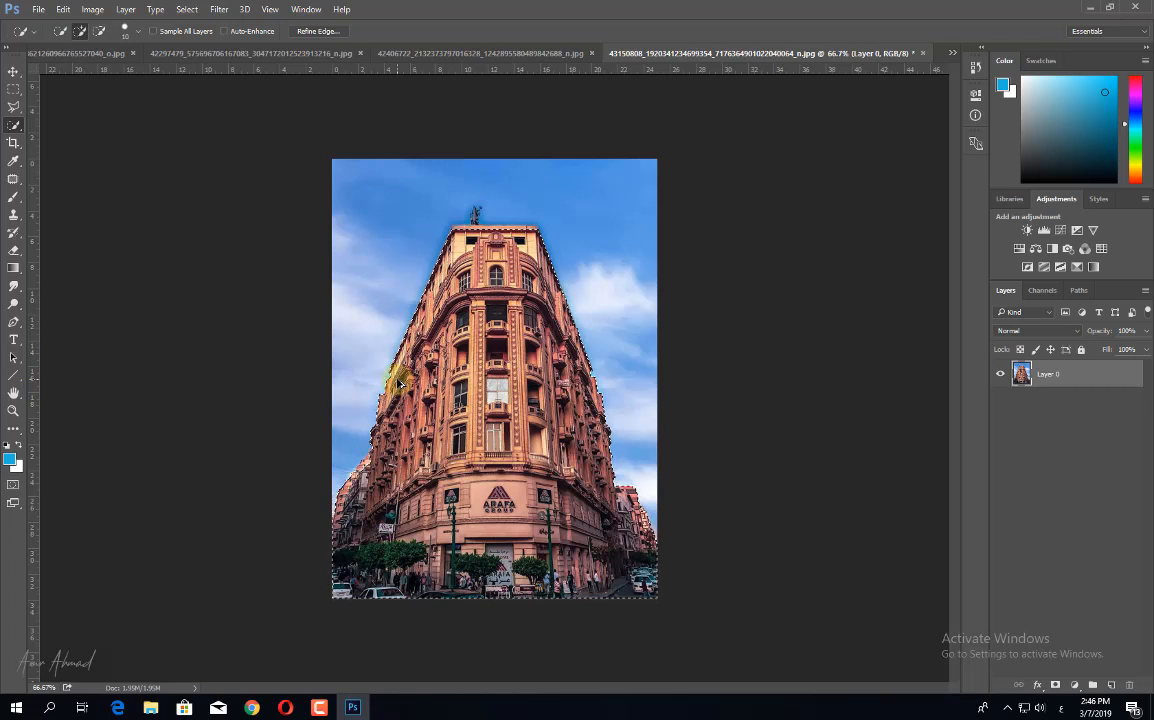
pyautogui.hotkey('ctrl', 'shift', 'i')
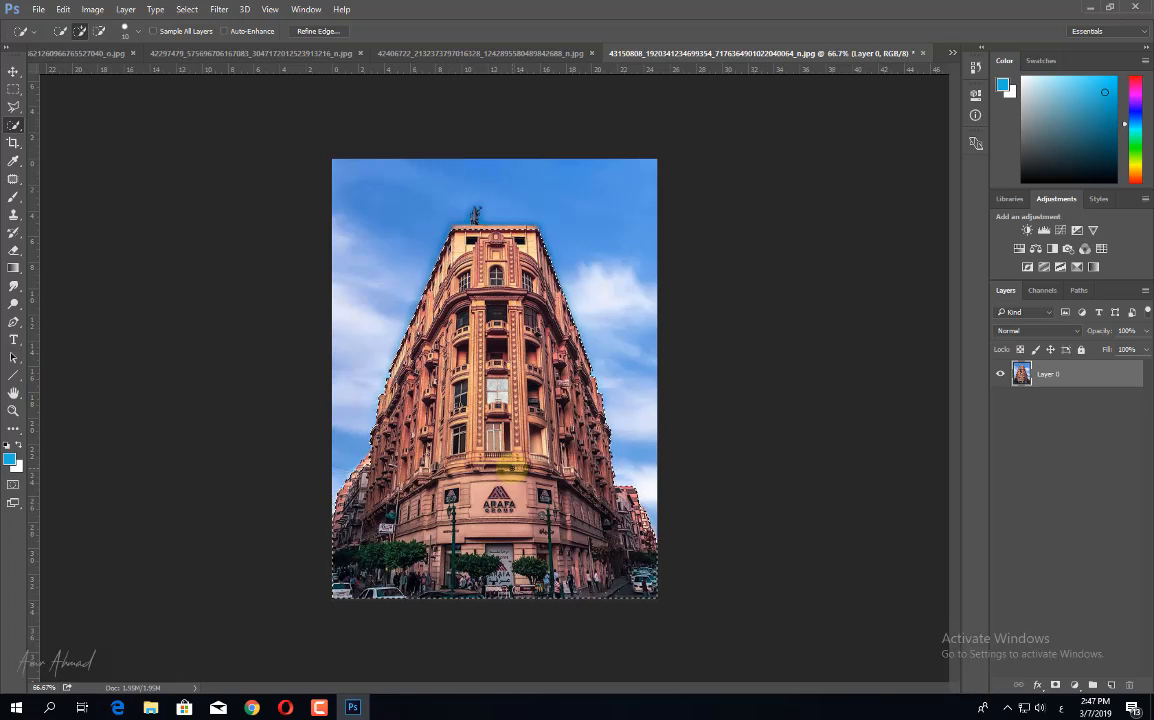
pyautogui.hotkey('ctrl', 'd')
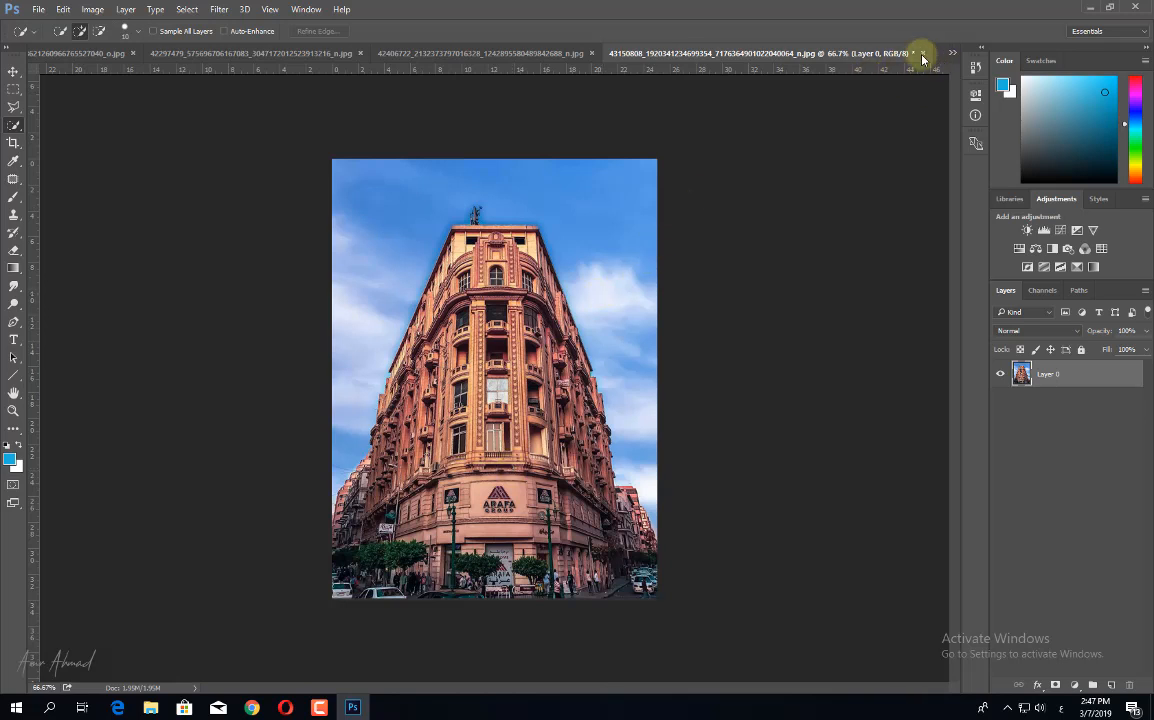
# Close the building photo and the castle photo without saving, leaving the photo of three boys with tyres active.
pyautogui.click(318, 708)
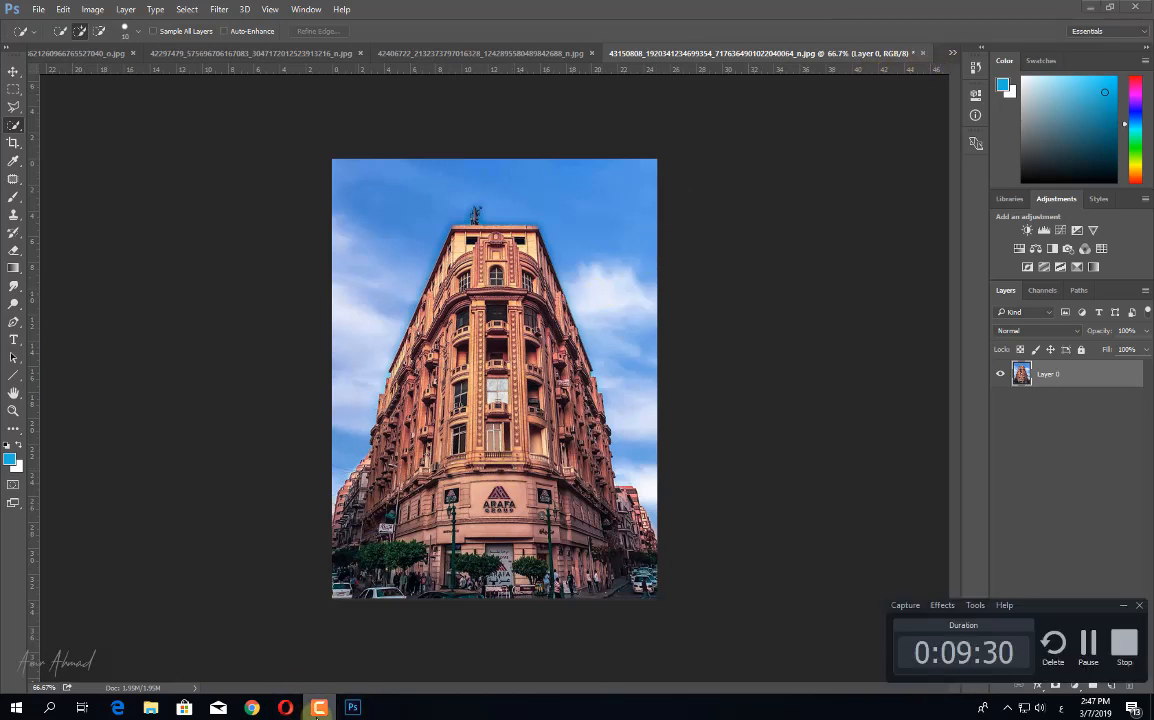
pyautogui.click(922, 53)
pyautogui.click(576, 275)
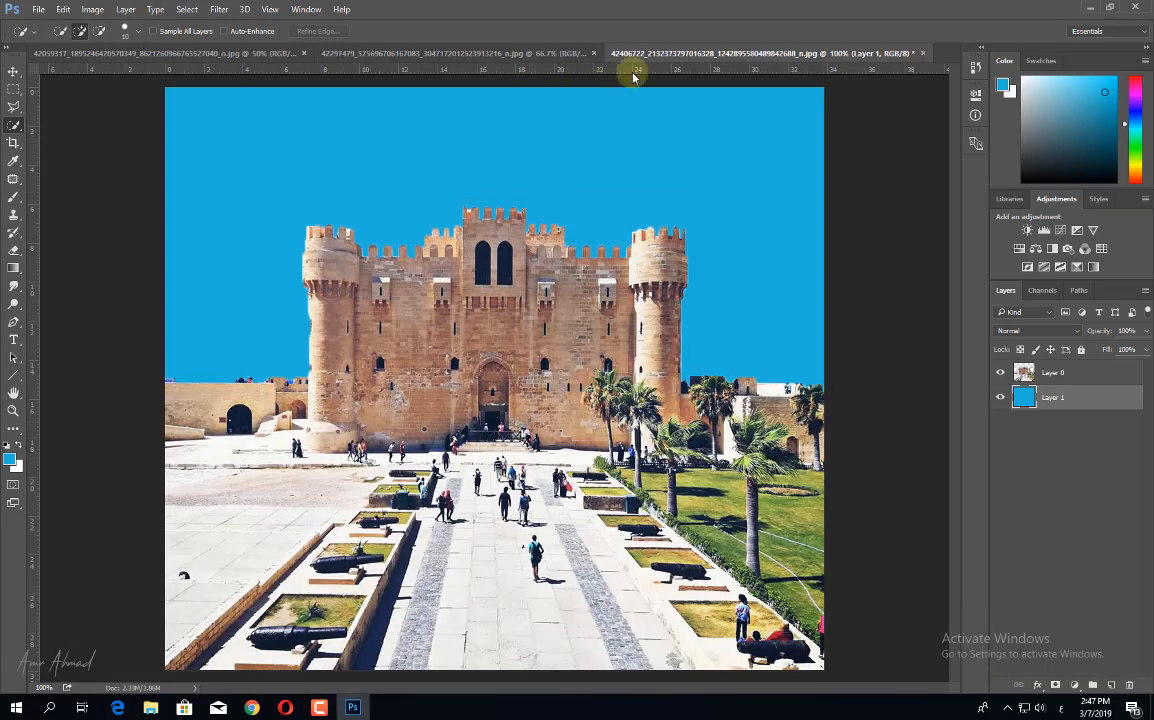
pyautogui.click(920, 53)
pyautogui.click(576, 275)
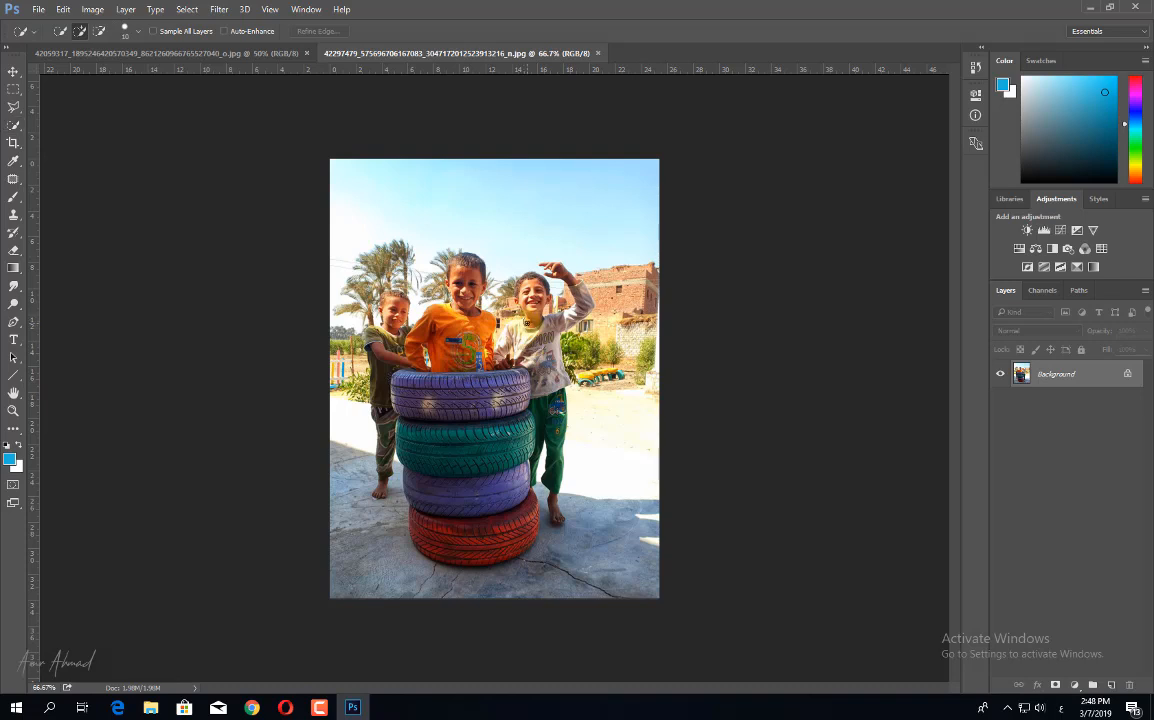
# Try to trace the head and shoulder of the boy in the white shirt with the Pen tool and discard the path.
pyautogui.press('p')
pyautogui.hotkey('ctrl', '+')
pyautogui.hotkey('ctrl', '+')
pyautogui.scroll(5, 473, 267)
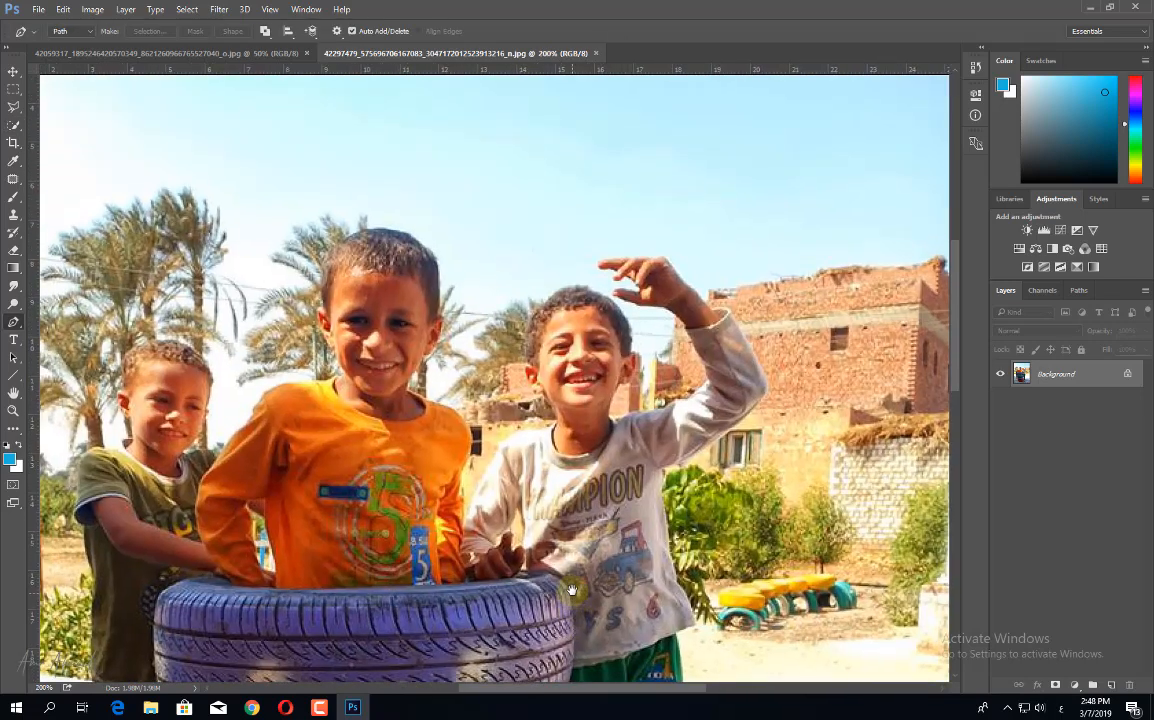
pyautogui.hotkey('ctrl', '+')
pyautogui.click(554, 212)
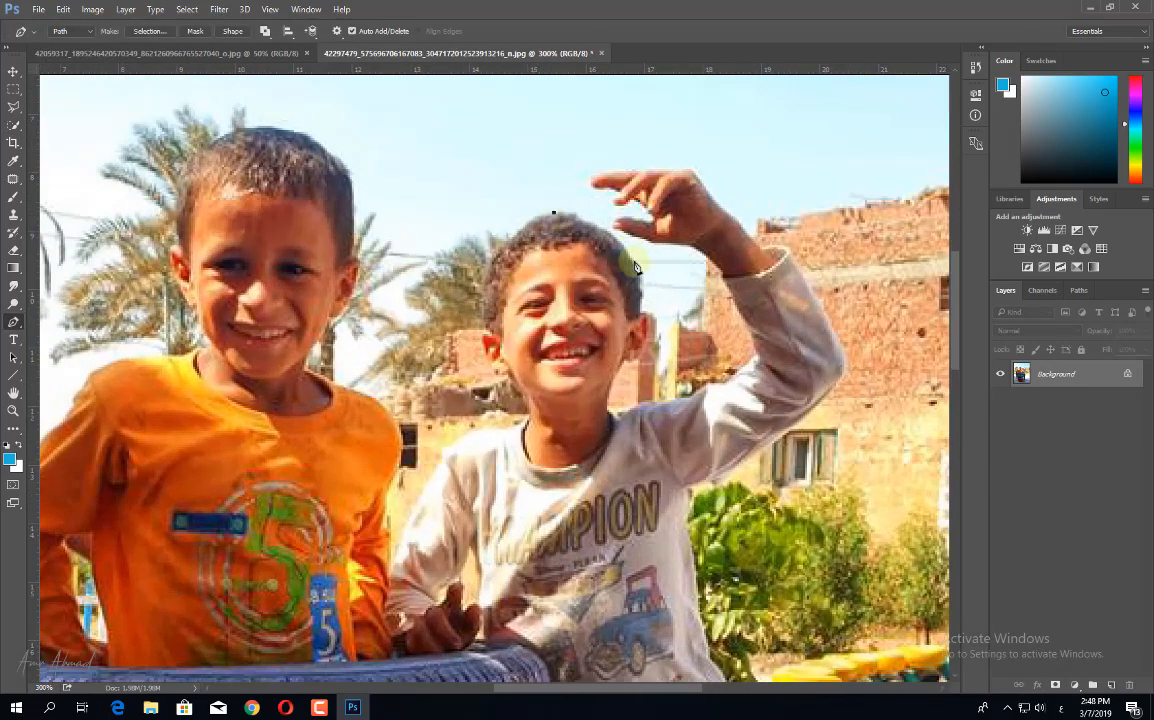
pyautogui.moveTo(638, 272); pyautogui.dragTo(648, 319)
pyautogui.click(641, 315)
pyautogui.moveTo(647, 337); pyautogui.dragTo(626, 361)
pyautogui.hotkey('ctrl', 'z')
pyautogui.hotkey('ctrl', 'z')
pyautogui.moveTo(606, 401); pyautogui.dragTo(634, 407)
pyautogui.keyDown('alt'); pyautogui.click(619, 409); pyautogui.keyUp('alt')
pyautogui.scroll(-2, 662, 428)
pyautogui.press('Escape')
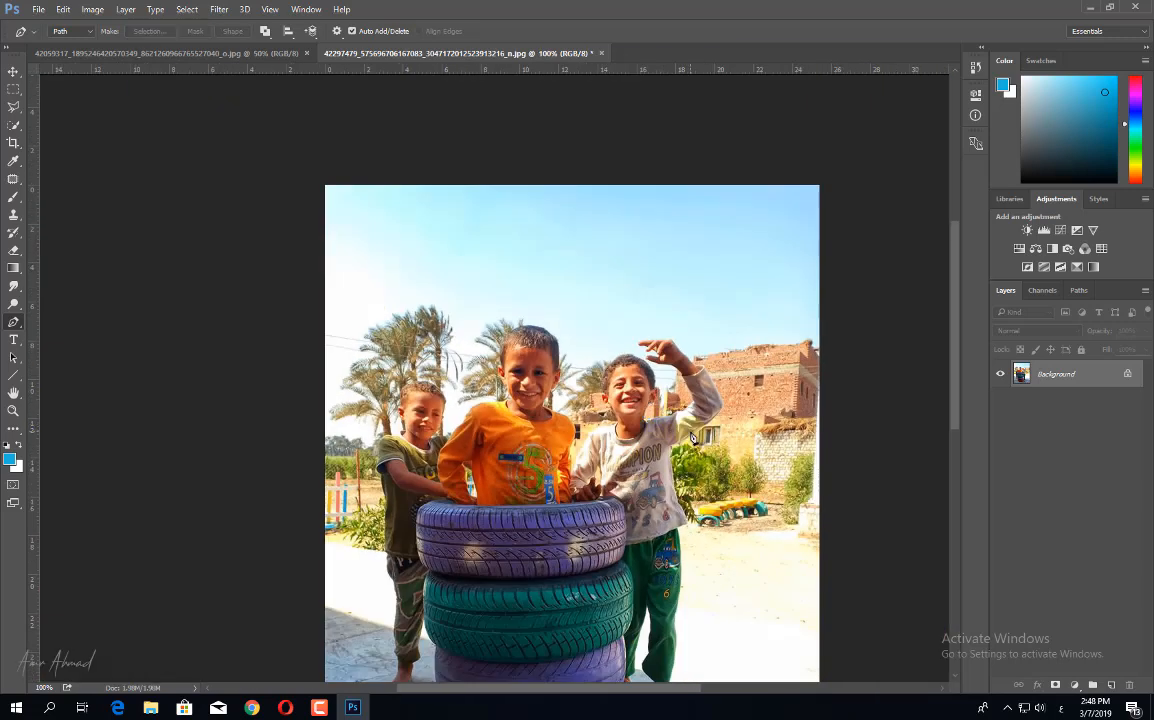
# Select the stack of tyres and the three boys with the Quick Selection tool.
pyautogui.click(14, 125)
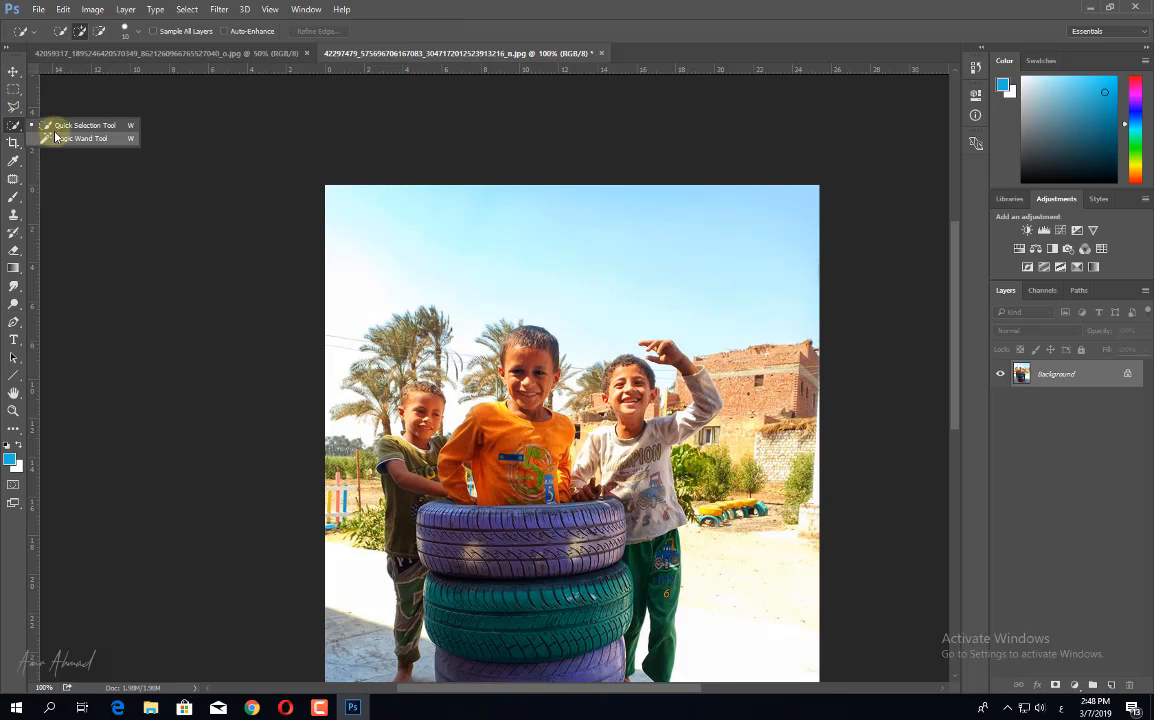
pyautogui.click(56, 128)
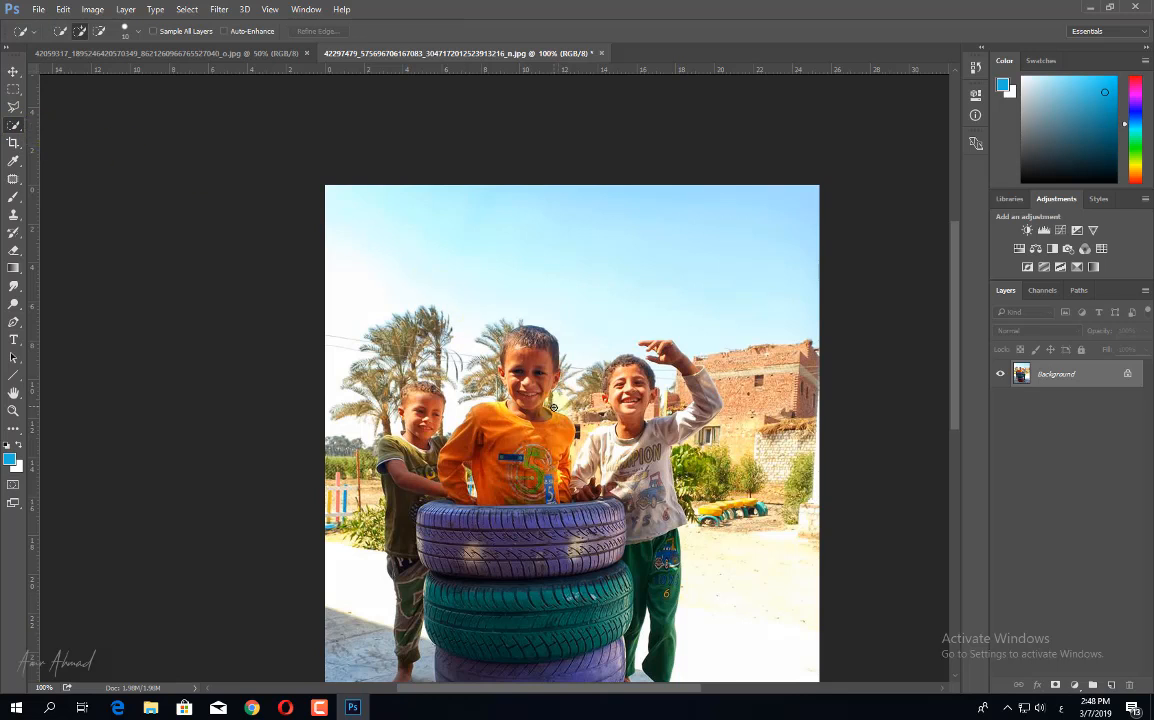
pyautogui.scroll(-3, 553, 408)
pyautogui.scroll(-1, 523, 362)
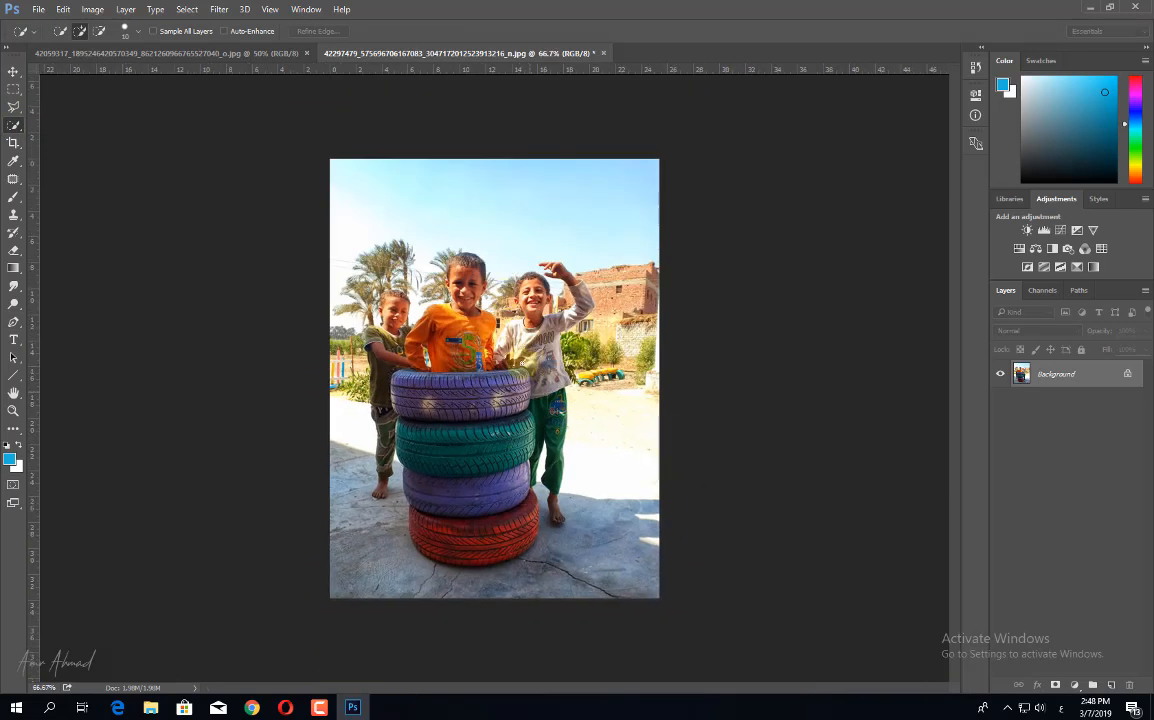
pyautogui.moveTo(466, 265)
pyautogui.mouseDown()
pyautogui.moveTo(459, 407)
pyautogui.moveTo(478, 490)
pyautogui.moveTo(445, 500)
pyautogui.moveTo(453, 546)
pyautogui.moveTo(491, 551)
pyautogui.moveTo(443, 545)
pyautogui.moveTo(514, 546)
pyautogui.moveTo(532, 530)
pyautogui.moveTo(525, 540)
pyautogui.mouseUp()
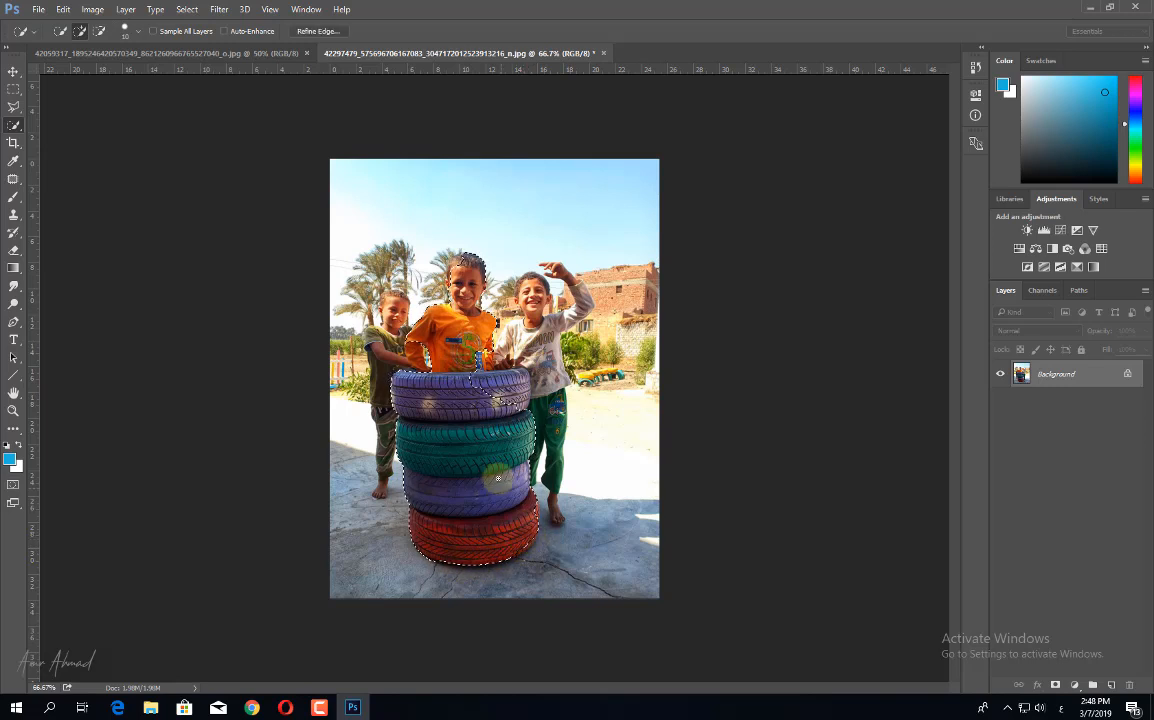
pyautogui.moveTo(507, 399)
pyautogui.mouseDown()
pyautogui.moveTo(514, 388)
pyautogui.moveTo(555, 435)
pyautogui.moveTo(534, 283)
pyautogui.moveTo(518, 297)
pyautogui.mouseUp()
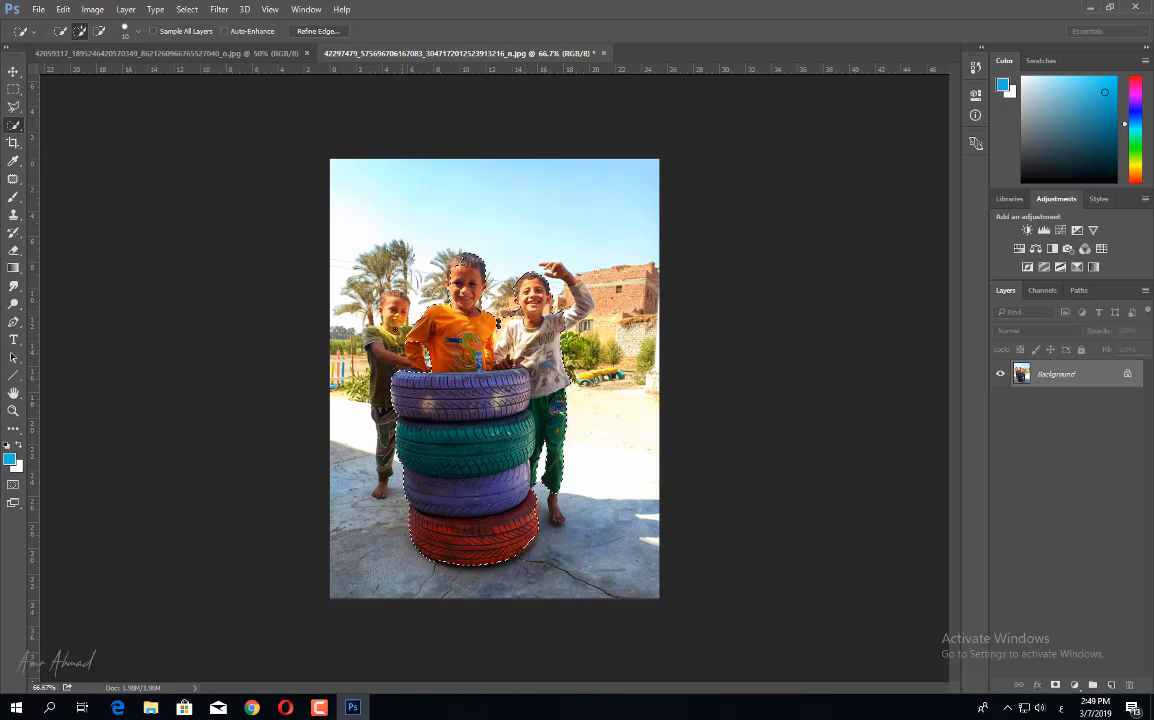
pyautogui.click(395, 304)
pyautogui.moveTo(385, 352); pyautogui.dragTo(388, 375)
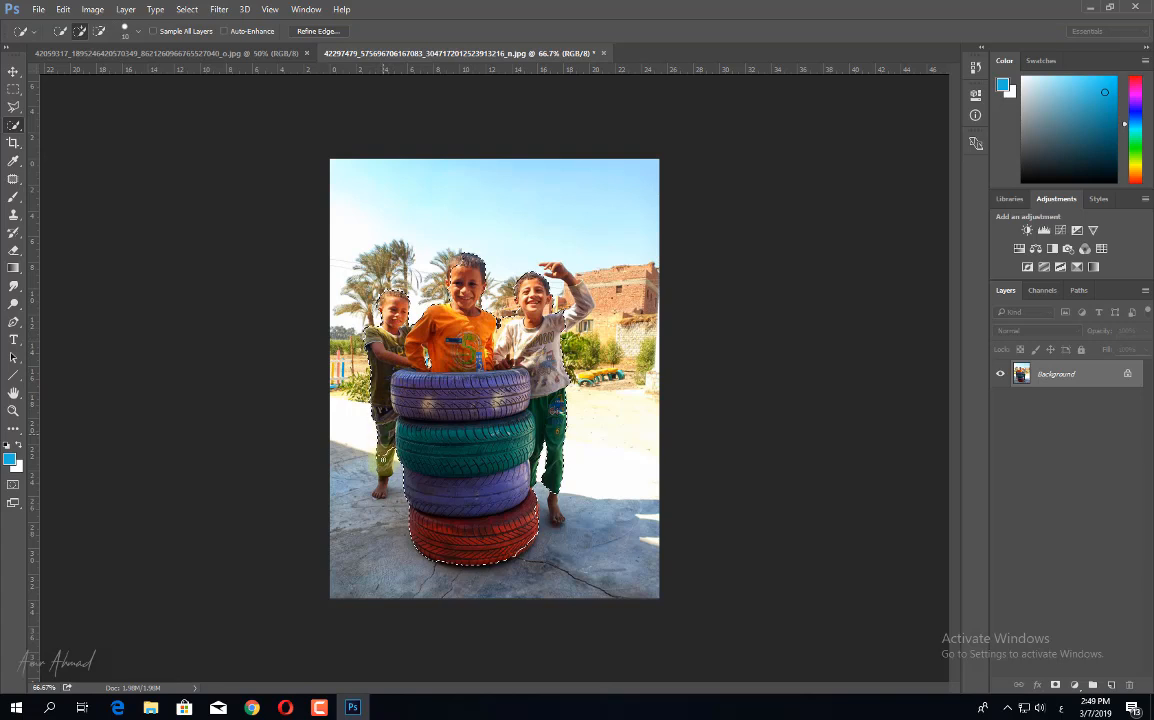
# Add the bare foot below the green trousers to the selection and subtract the ground around it.
pyautogui.scroll(2, 562, 500)
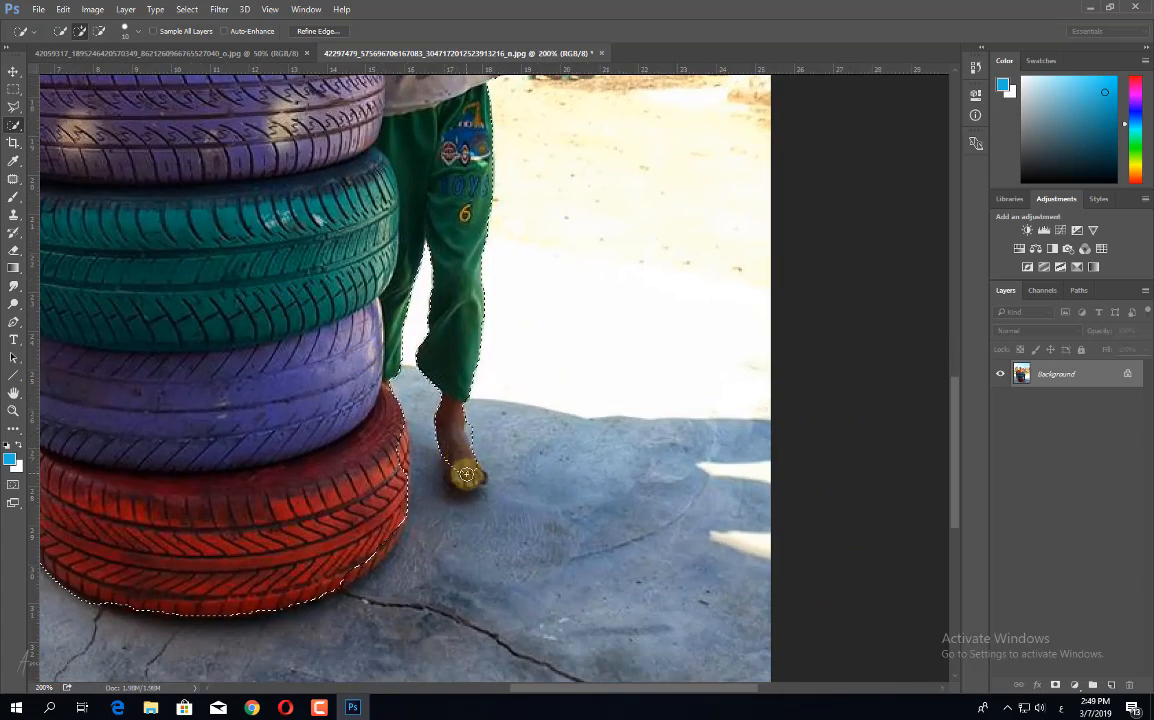
pyautogui.moveTo(468, 496); pyautogui.dragTo(441, 498)
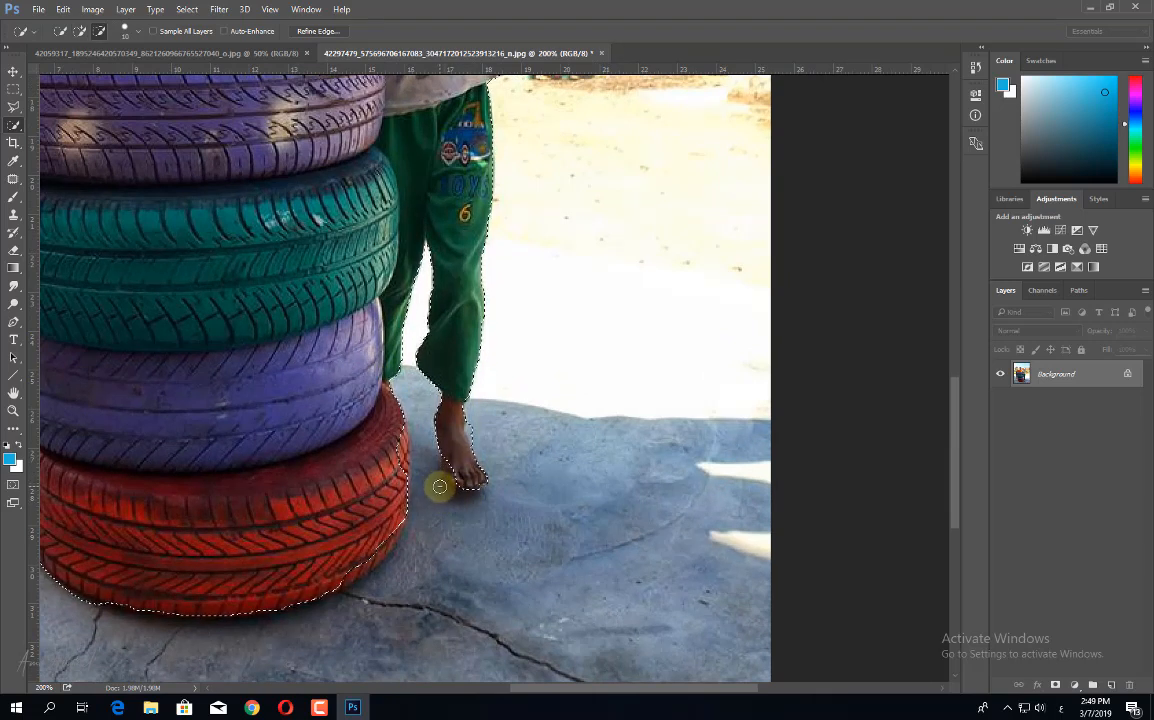
pyautogui.moveTo(440, 487); pyautogui.dragTo(451, 503)
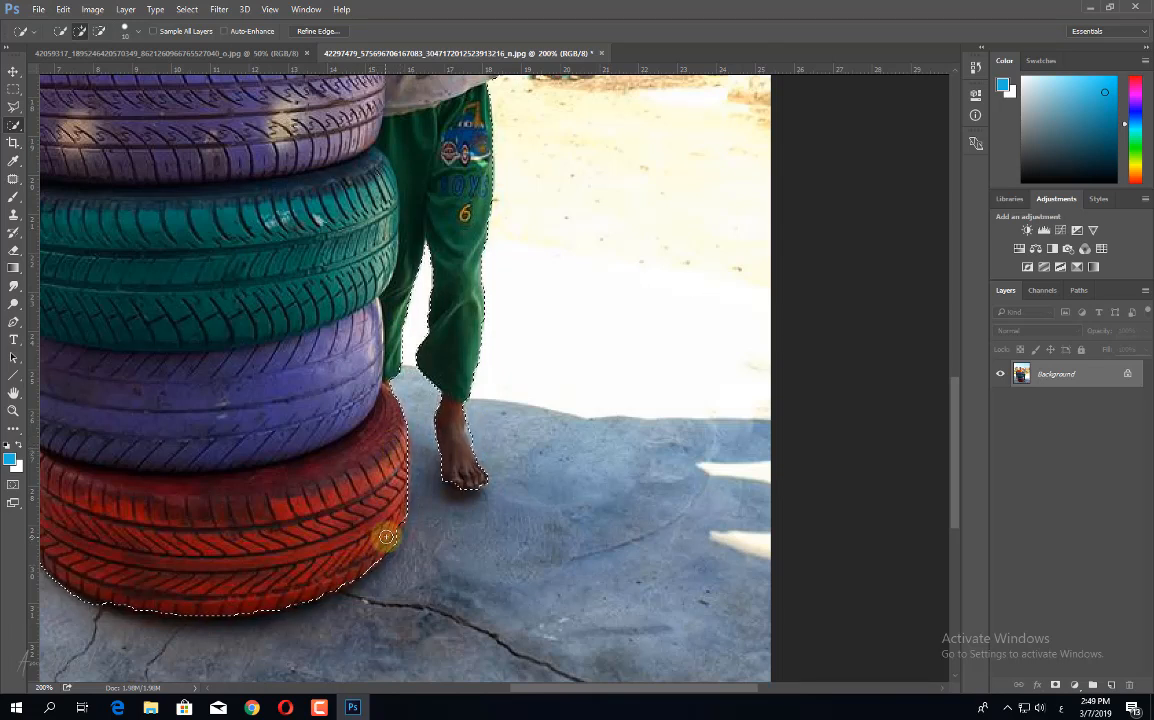
# Subtract the background gaps between the two front boys from the selection, check the whole outline and deselect.
pyautogui.scroll(10, 396, 523)
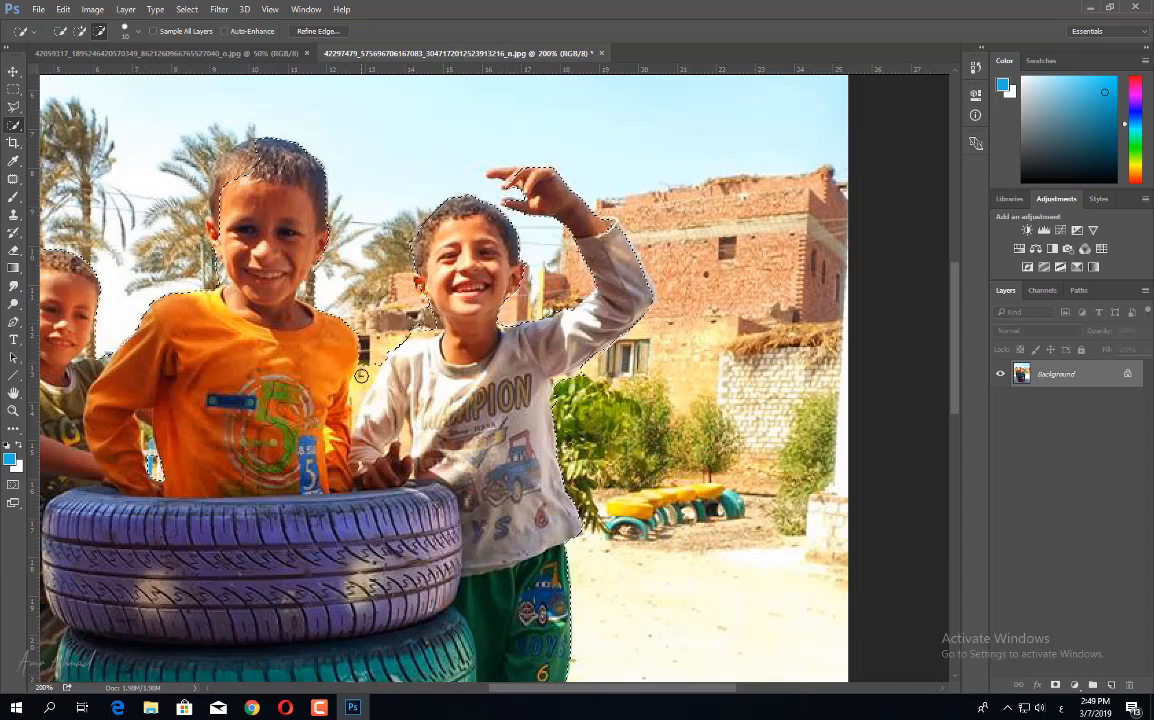
pyautogui.moveTo(361, 376); pyautogui.dragTo(361, 394)
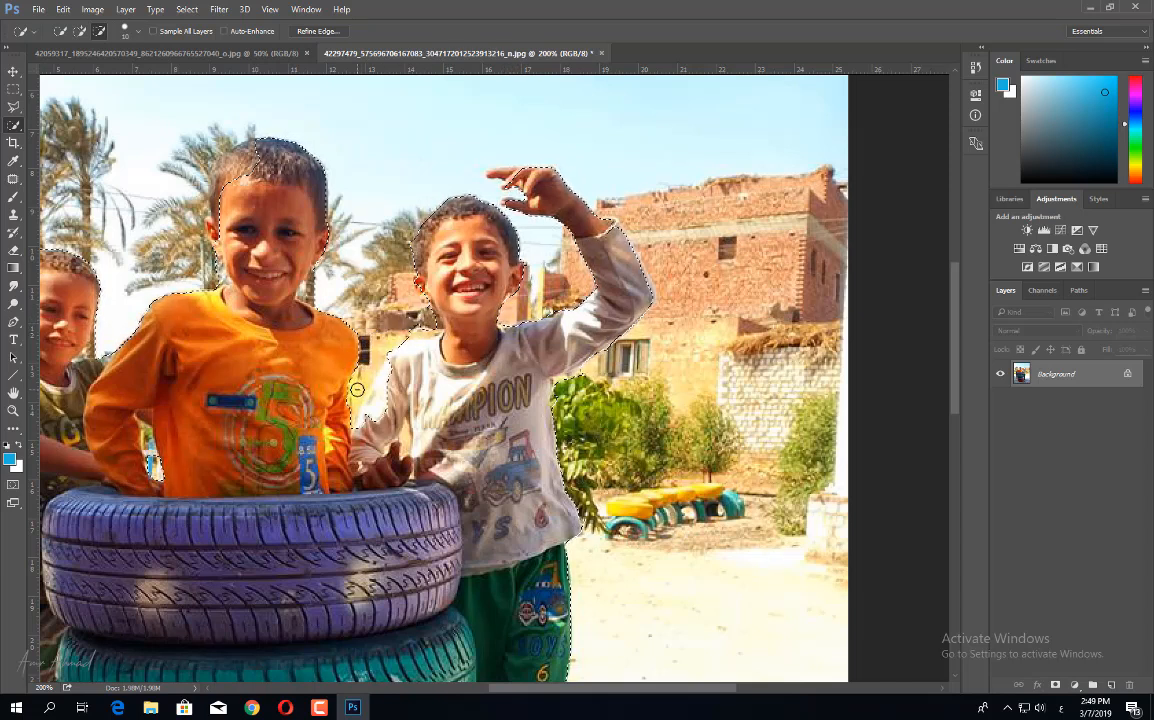
pyautogui.keyDown('alt'); pyautogui.click(421, 328); pyautogui.keyUp('alt')
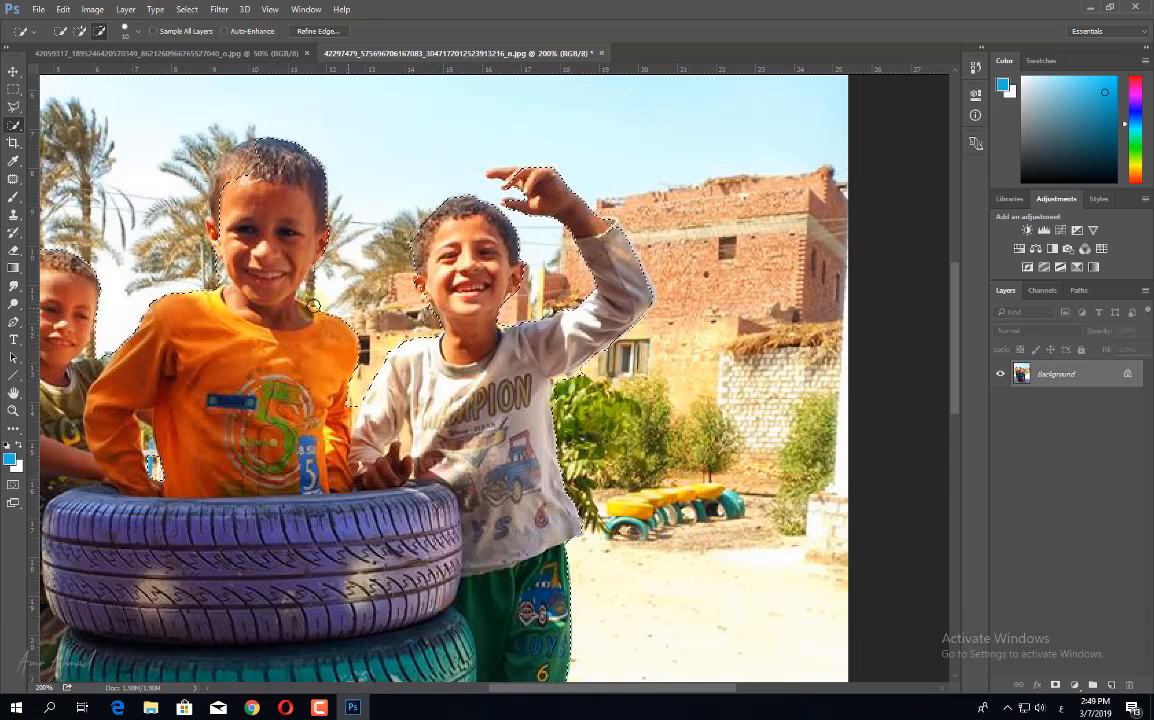
pyautogui.moveTo(194, 245); pyautogui.dragTo(450, 438)
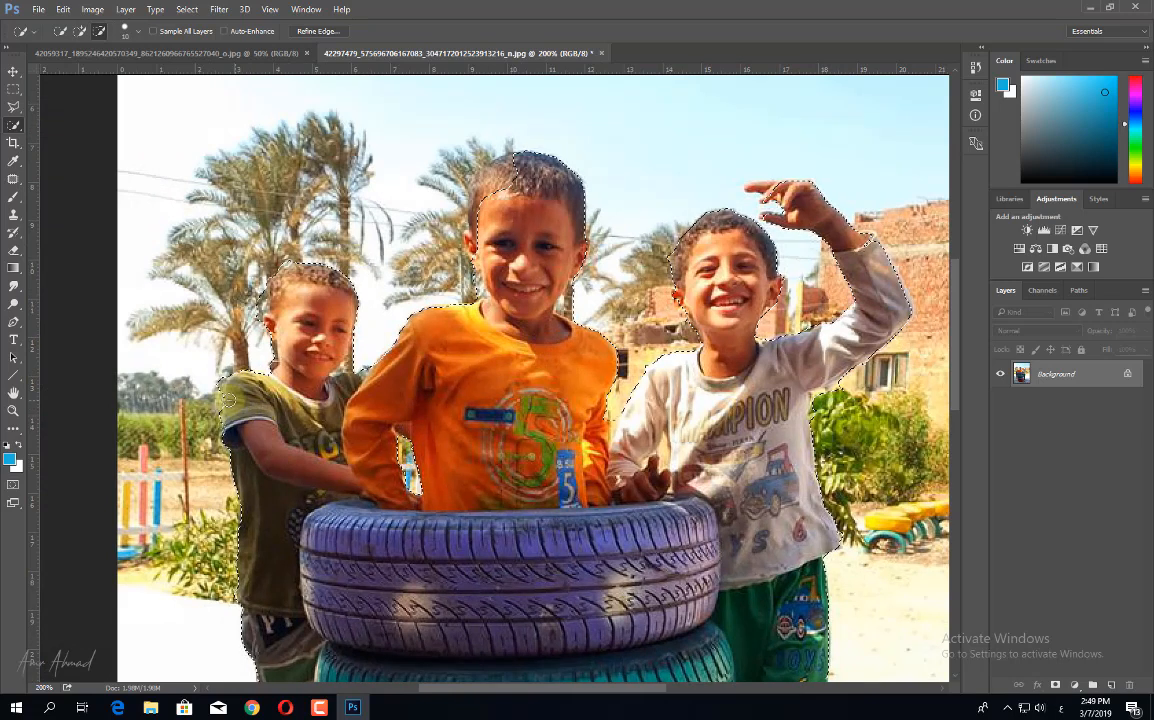
pyautogui.hotkey('ctrl', '-')
pyautogui.hotkey('ctrl', '-')
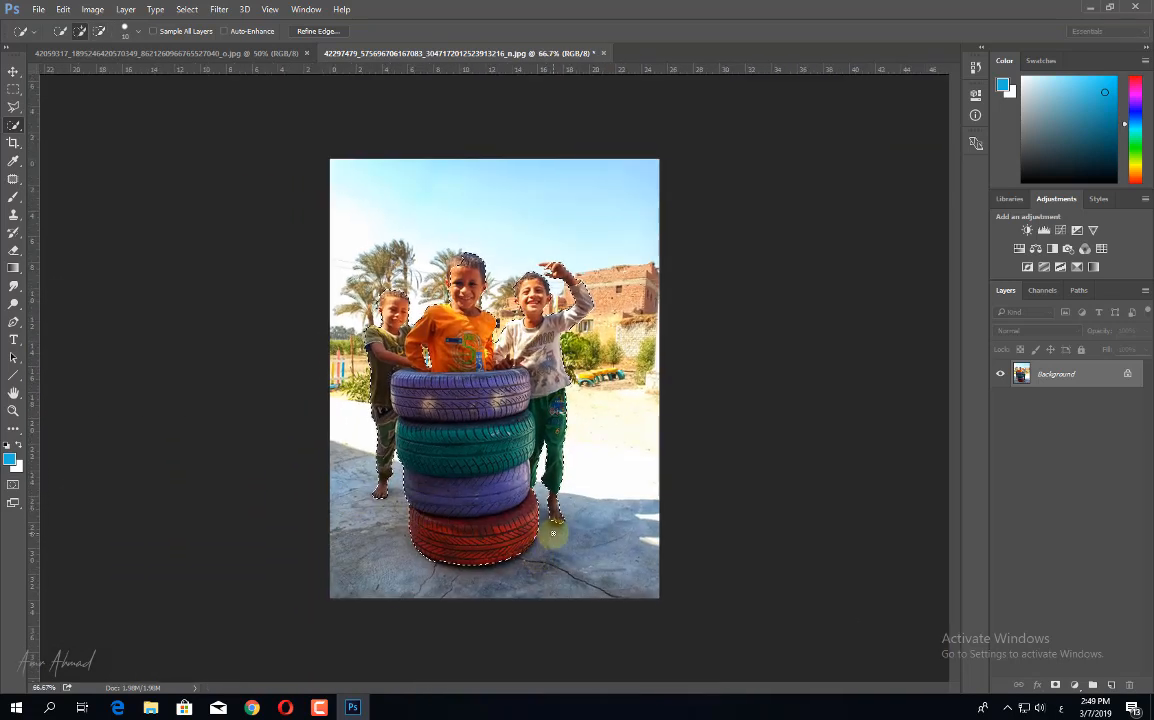
pyautogui.hotkey('ctrl', 'd')
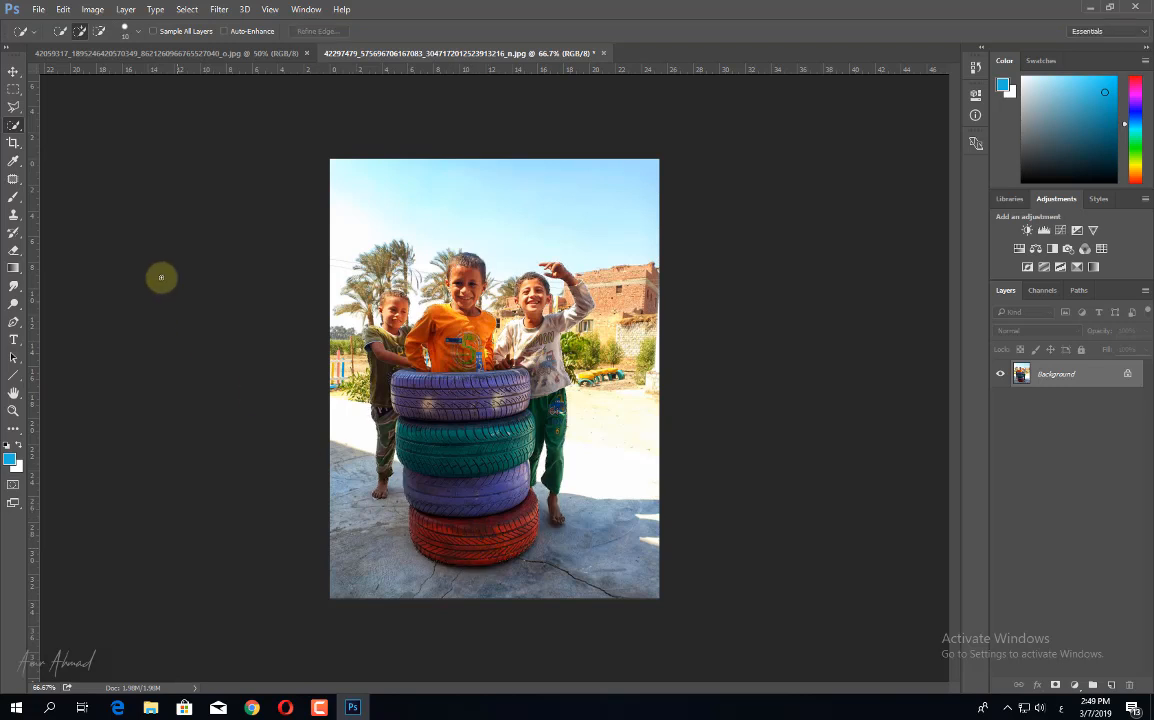
# Start a Magnetic Lasso outline at the outer edge of the green trousers, around knee height.
pyautogui.click(14, 143)
pyautogui.rightClick(17, 127)
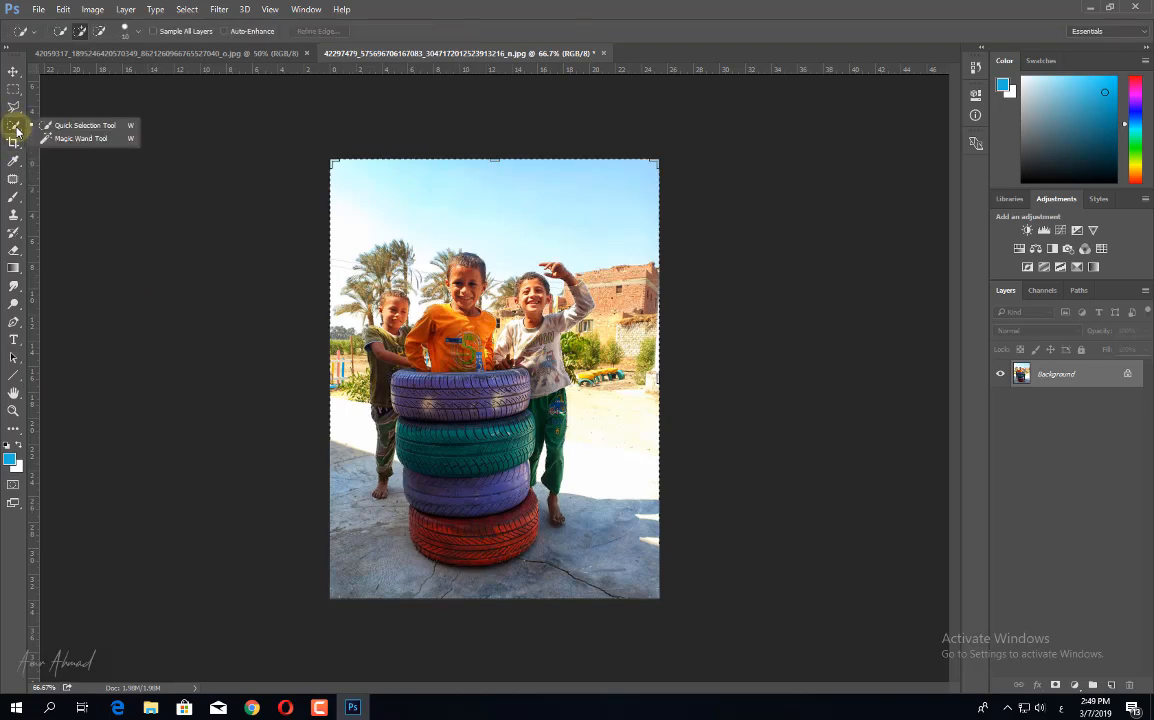
pyautogui.rightClick(17, 112)
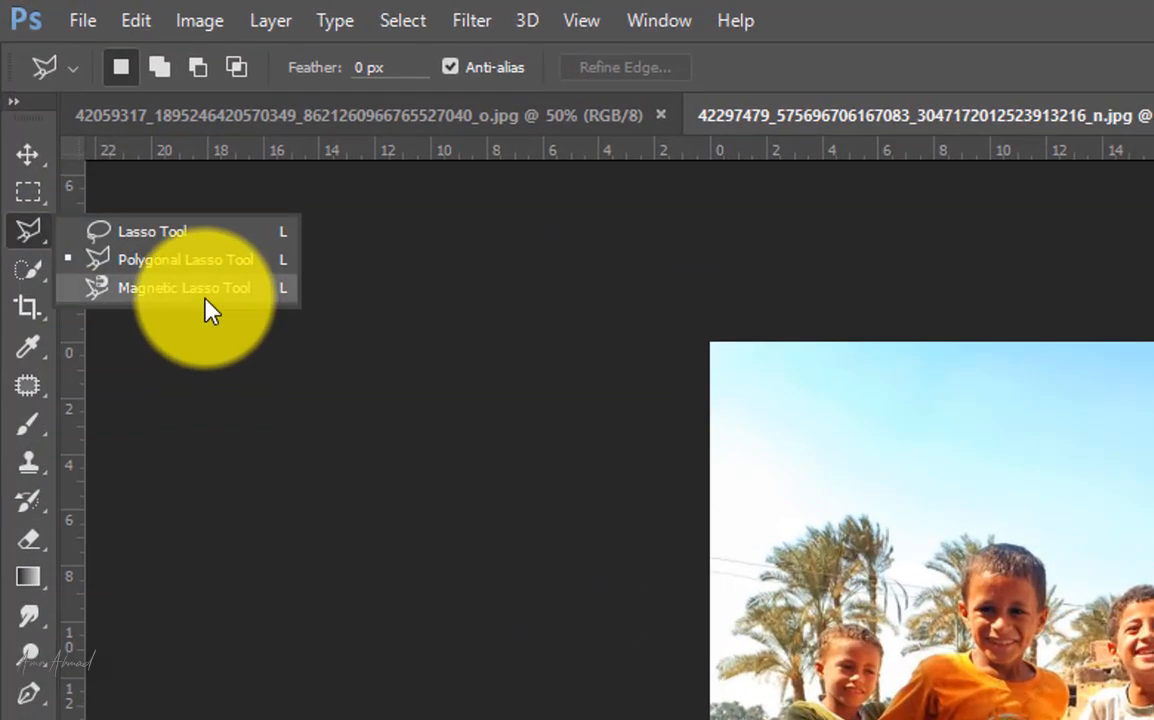
pyautogui.click(205, 298)
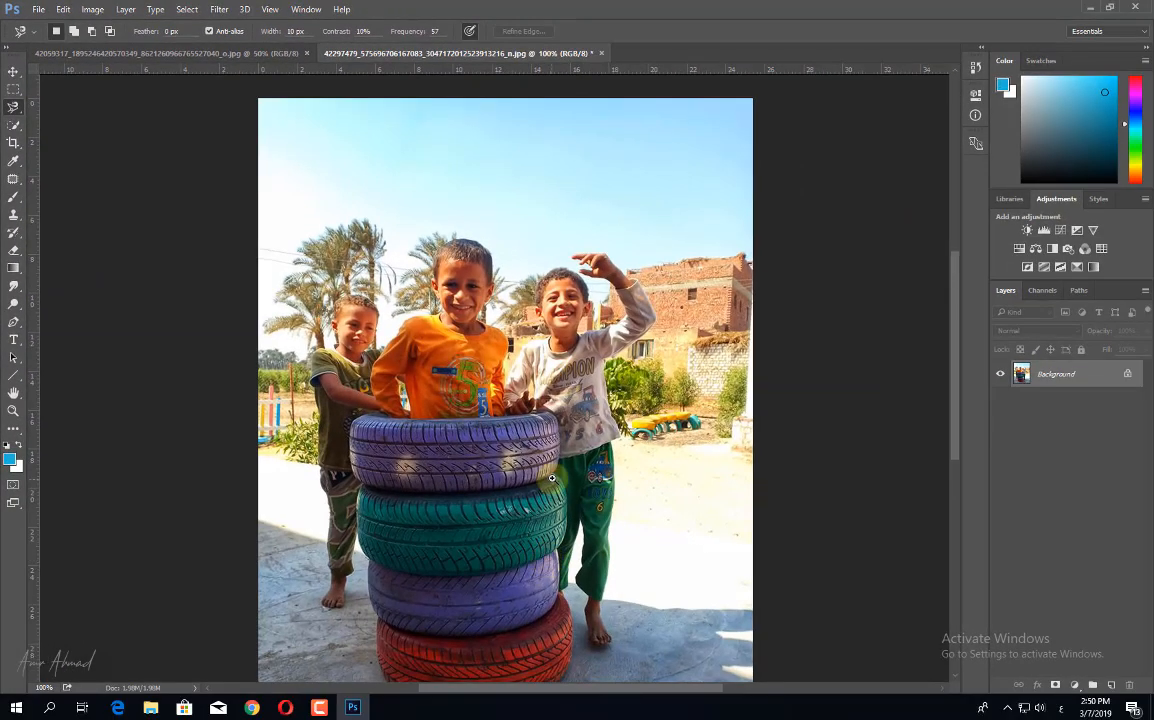
pyautogui.keyDown('ctrl'); pyautogui.click(552, 478); pyautogui.keyUp('ctrl')
pyautogui.keyDown('ctrl'); pyautogui.click(600, 545); pyautogui.keyUp('ctrl')
pyautogui.moveTo(666, 614); pyautogui.dragTo(300, 217)
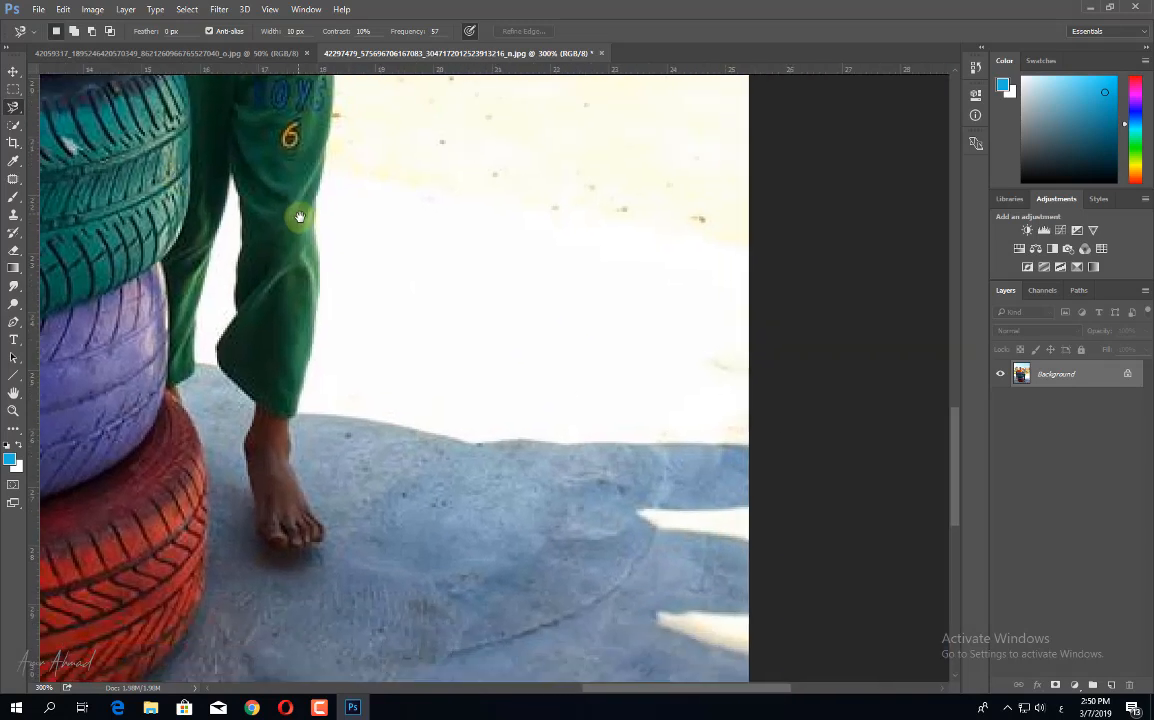
pyautogui.moveTo(283, 383); pyautogui.dragTo(327, 540)
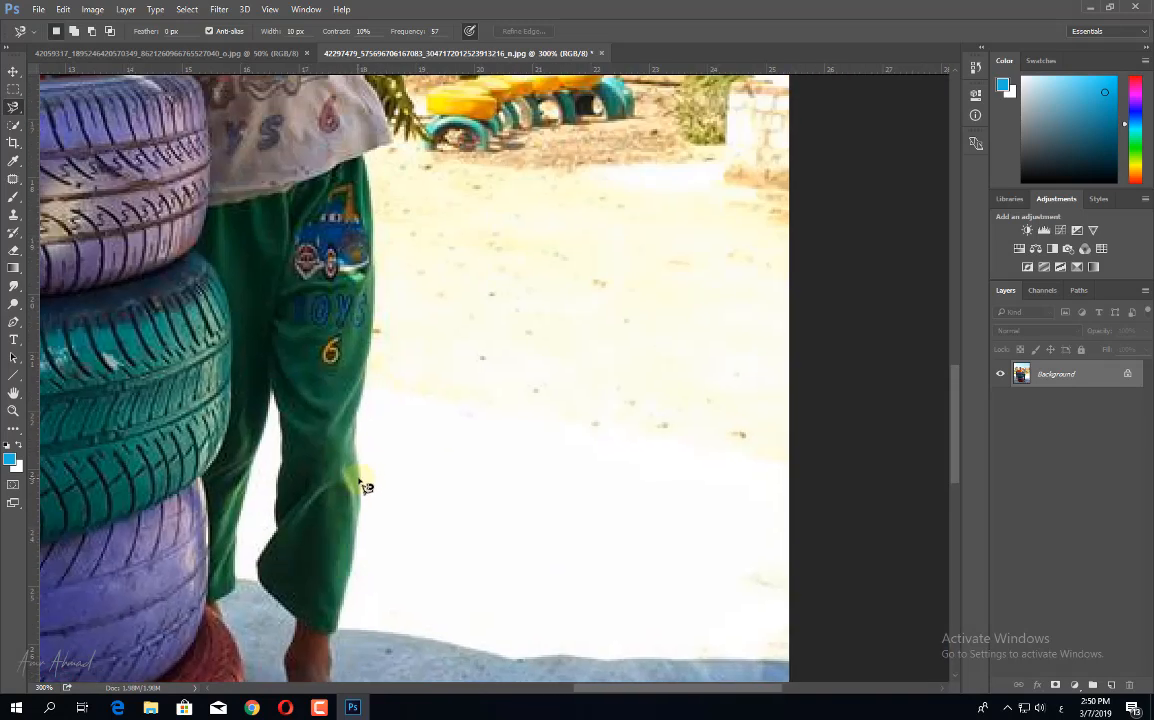
pyautogui.click(360, 479)
# Trace the Magnetic Lasso outline up the trousers and shirt, around the raised arm and hand, and back towards the shoulder.
pyautogui.moveTo(381, 309); pyautogui.dragTo(394, 528)
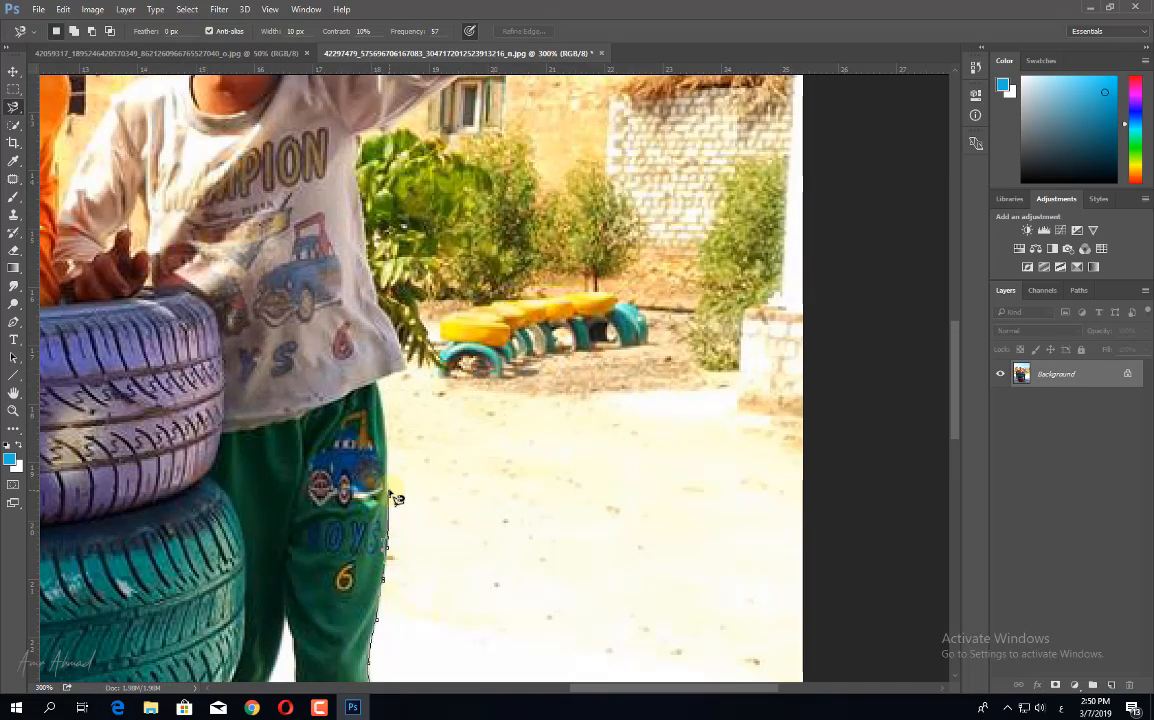
pyautogui.moveTo(388, 466)
pyautogui.mouseDown()
pyautogui.moveTo(484, 479)
pyautogui.moveTo(533, 585)
pyautogui.moveTo(428, 449)
pyautogui.moveTo(487, 427)
pyautogui.moveTo(456, 380)
pyautogui.mouseUp()
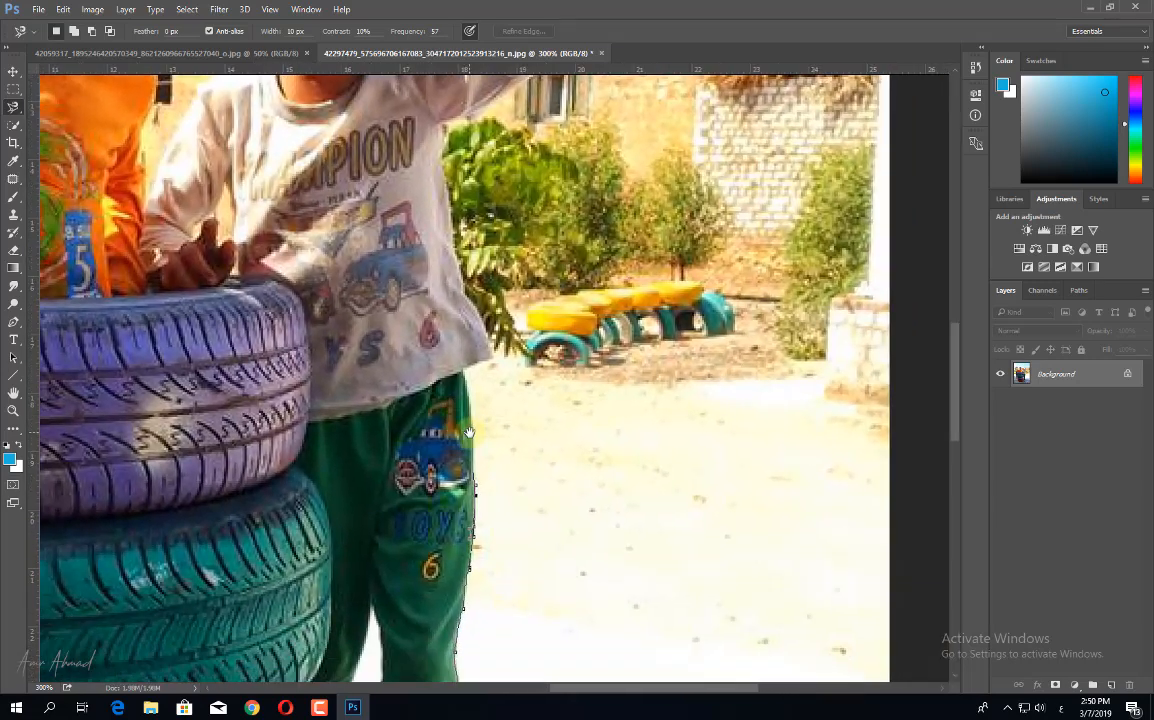
pyautogui.moveTo(464, 456)
pyautogui.mouseDown()
pyautogui.moveTo(448, 514)
pyautogui.moveTo(426, 466)
pyautogui.mouseUp()
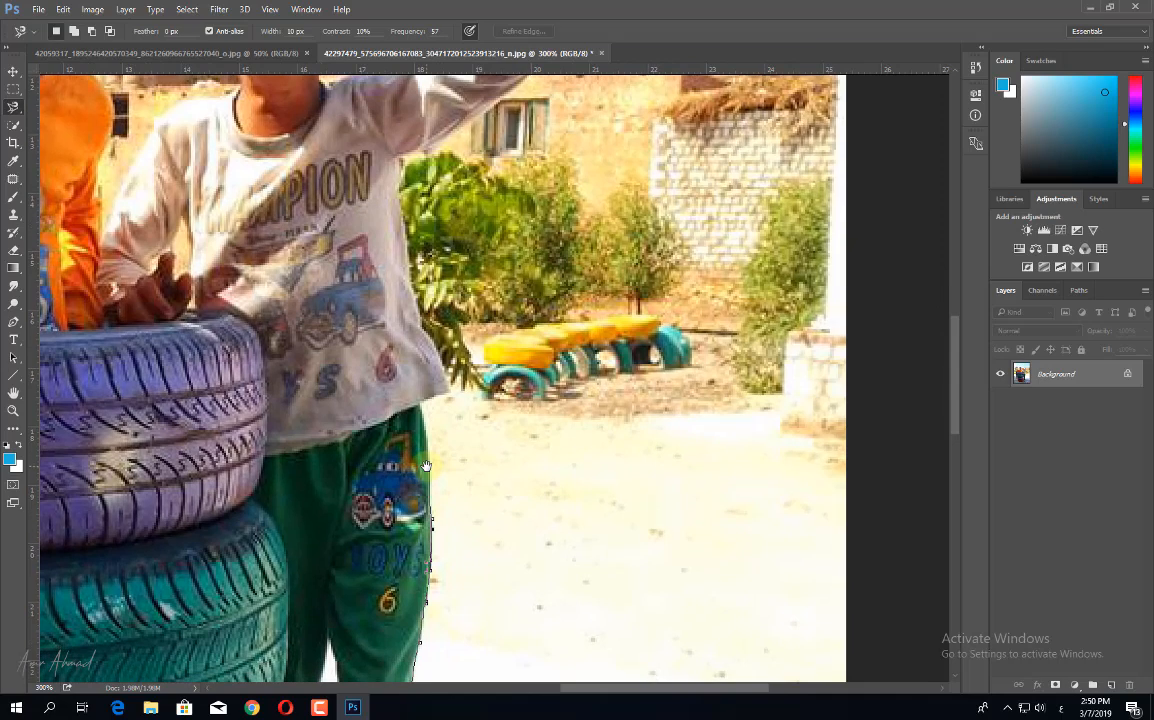
pyautogui.moveTo(426, 466)
pyautogui.mouseDown()
pyautogui.moveTo(430, 483)
pyautogui.moveTo(443, 385)
pyautogui.moveTo(554, 418)
pyautogui.moveTo(669, 60)
pyautogui.moveTo(334, 60)
pyautogui.moveTo(682, 235)
pyautogui.moveTo(437, 363)
pyautogui.moveTo(617, 441)
pyautogui.moveTo(505, 460)
pyautogui.moveTo(530, 520)
pyautogui.moveTo(495, 400)
pyautogui.moveTo(510, 505)
pyautogui.moveTo(487, 553)
pyautogui.moveTo(460, 525)
pyautogui.mouseUp()
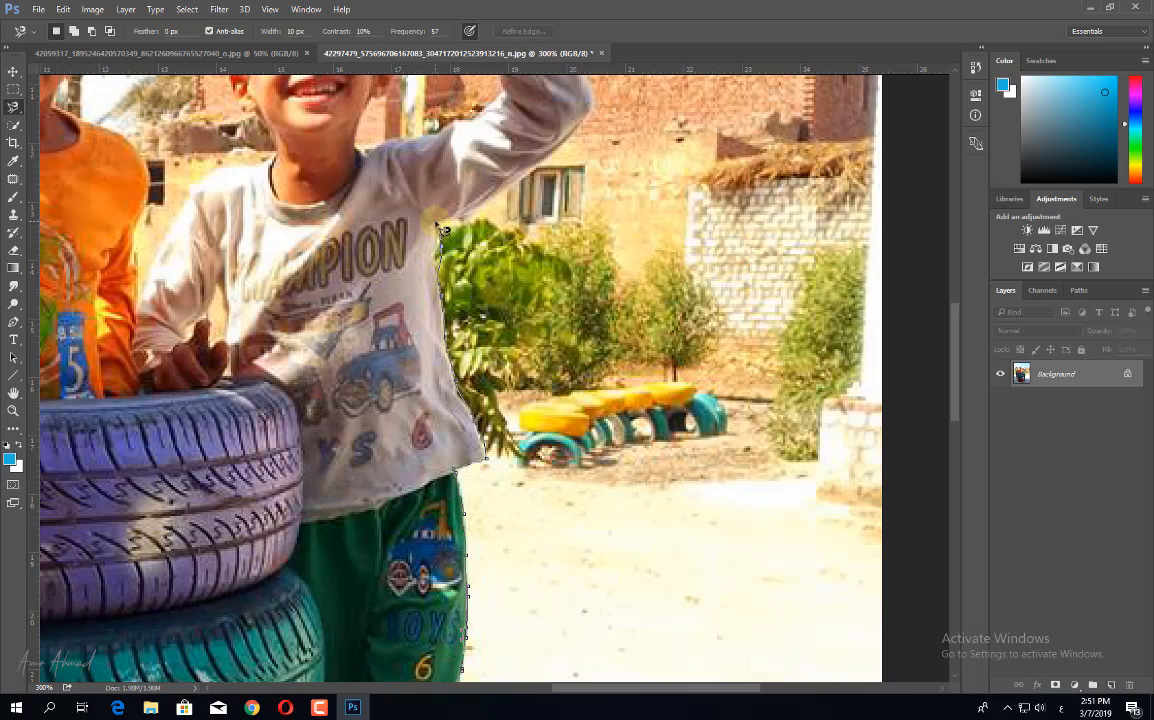
pyautogui.moveTo(437, 230); pyautogui.dragTo(467, 553)
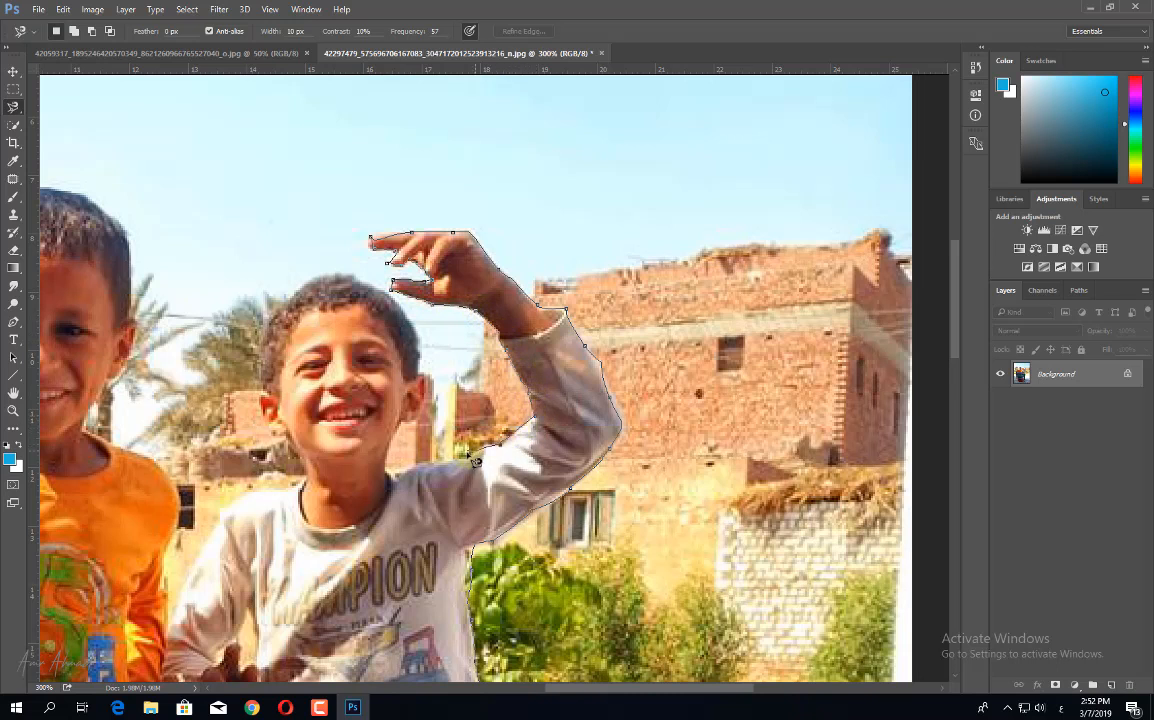
# Bring the Magnetic Lasso outline from the shoulder down through the shirt and trousers and close it at its starting point near the knee.
pyautogui.click(386, 498)
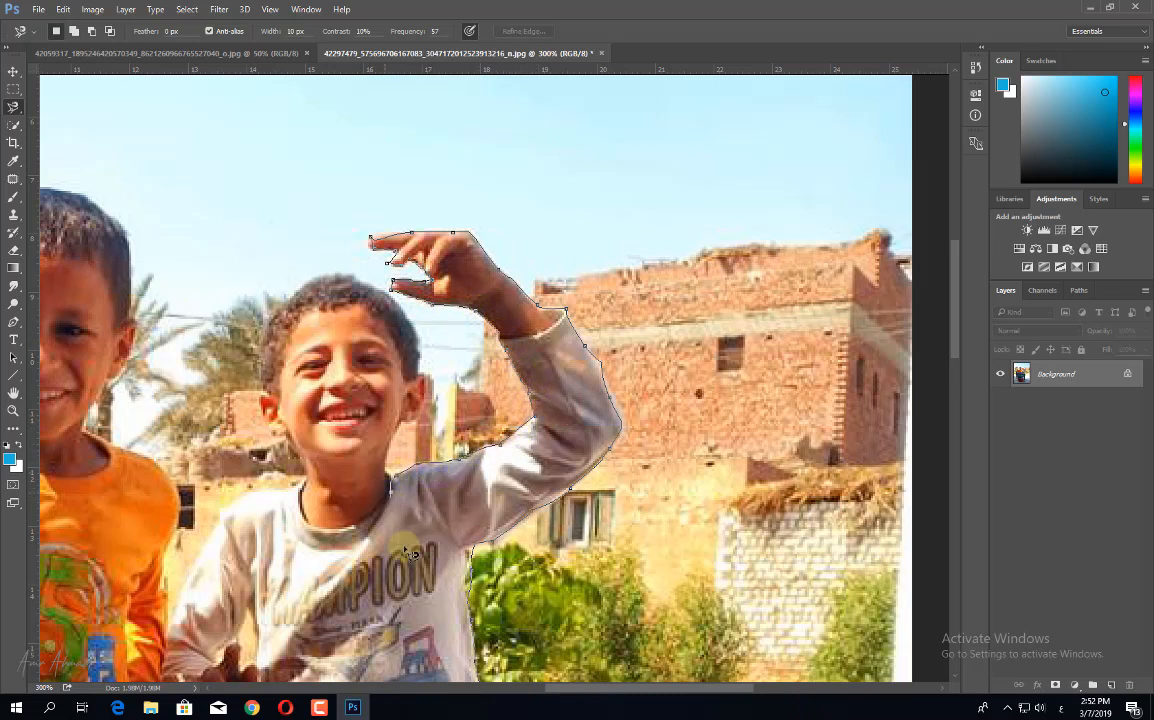
pyautogui.click(387, 589)
pyautogui.moveTo(402, 506); pyautogui.dragTo(439, 196)
pyautogui.moveTo(455, 557); pyautogui.dragTo(456, 279)
pyautogui.moveTo(463, 521); pyautogui.dragTo(467, 256)
pyautogui.moveTo(487, 441)
pyautogui.mouseDown()
pyautogui.moveTo(497, 309)
pyautogui.moveTo(521, 298)
pyautogui.mouseUp()
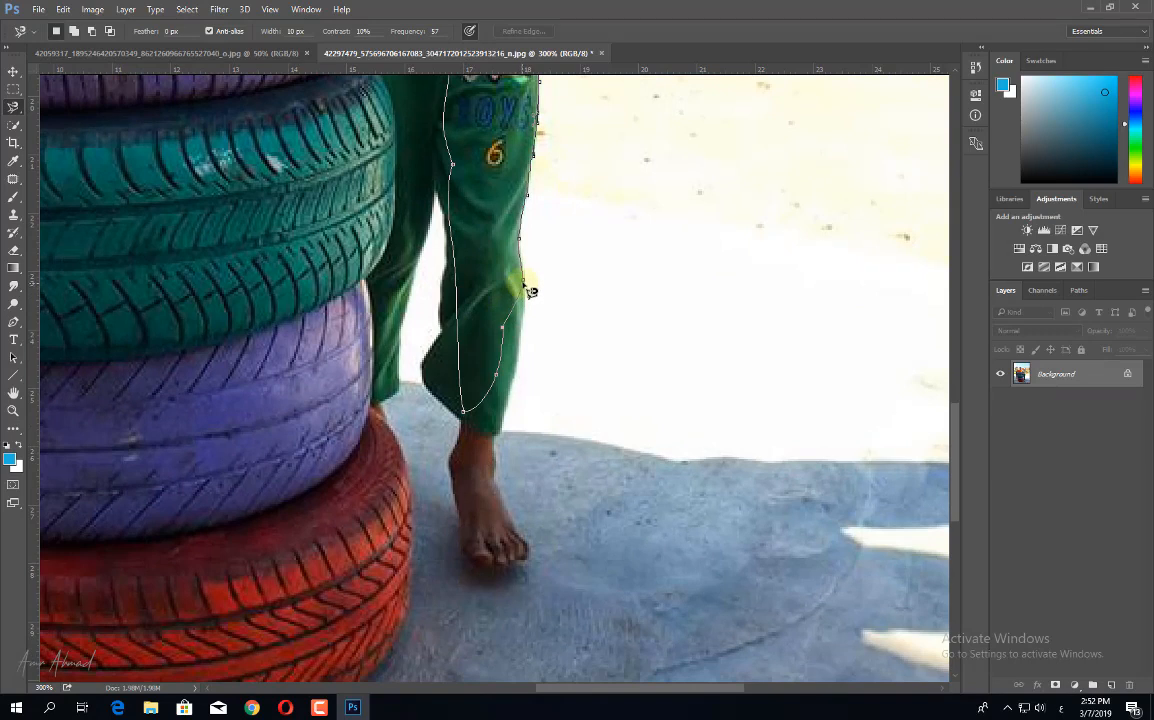
pyautogui.click(524, 284)
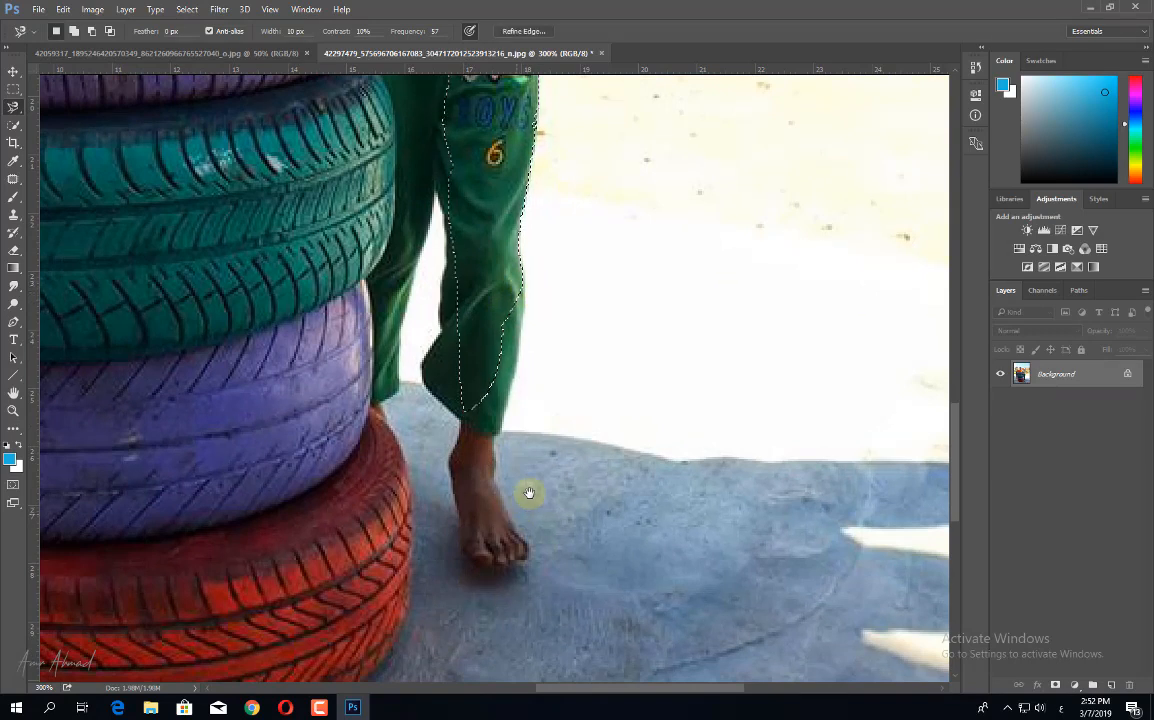
# Examine the selection edge along the trousers, shirt, raised arm and hand, in close-up and in the whole photo.
pyautogui.keyDown('ctrl'); pyautogui.click(525, 162); pyautogui.keyUp('ctrl')
pyautogui.moveTo(563, 305); pyautogui.dragTo(534, 510)
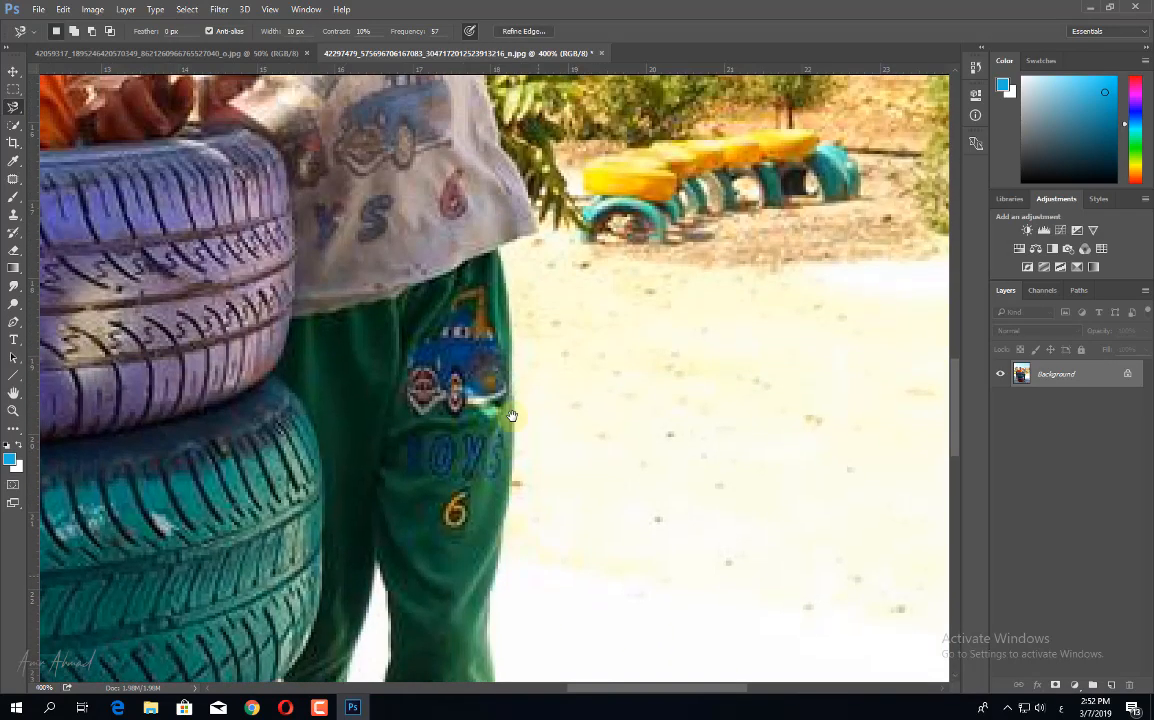
pyautogui.keyDown('ctrl'); pyautogui.click(526, 356); pyautogui.keyUp('ctrl')
pyautogui.moveTo(516, 316); pyautogui.dragTo(536, 580)
pyautogui.moveTo(495, 388); pyautogui.dragTo(503, 670)
pyautogui.keyDown('ctrl'); pyautogui.click(537, 380); pyautogui.keyUp('ctrl')
pyautogui.keyDown('ctrl'); pyautogui.click(537, 380); pyautogui.keyUp('ctrl')
pyautogui.keyDown('ctrl'); pyautogui.click(610, 308); pyautogui.keyUp('ctrl')
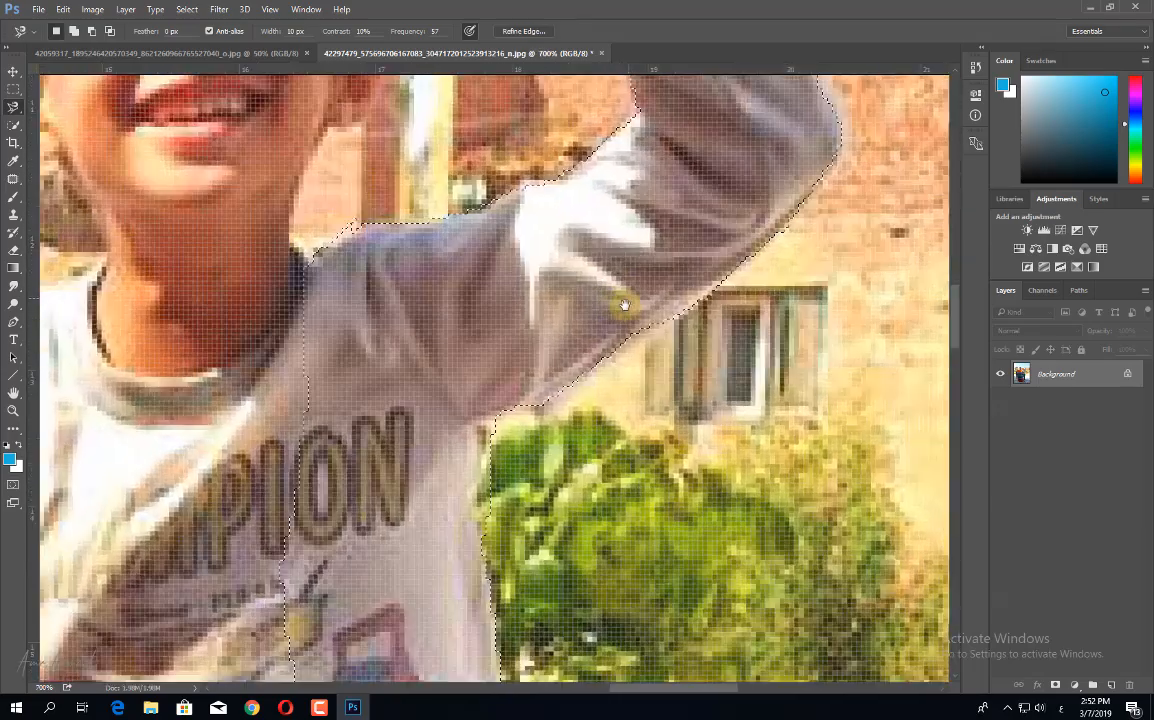
pyautogui.moveTo(621, 303); pyautogui.dragTo(489, 635)
pyautogui.moveTo(522, 336); pyautogui.dragTo(695, 605)
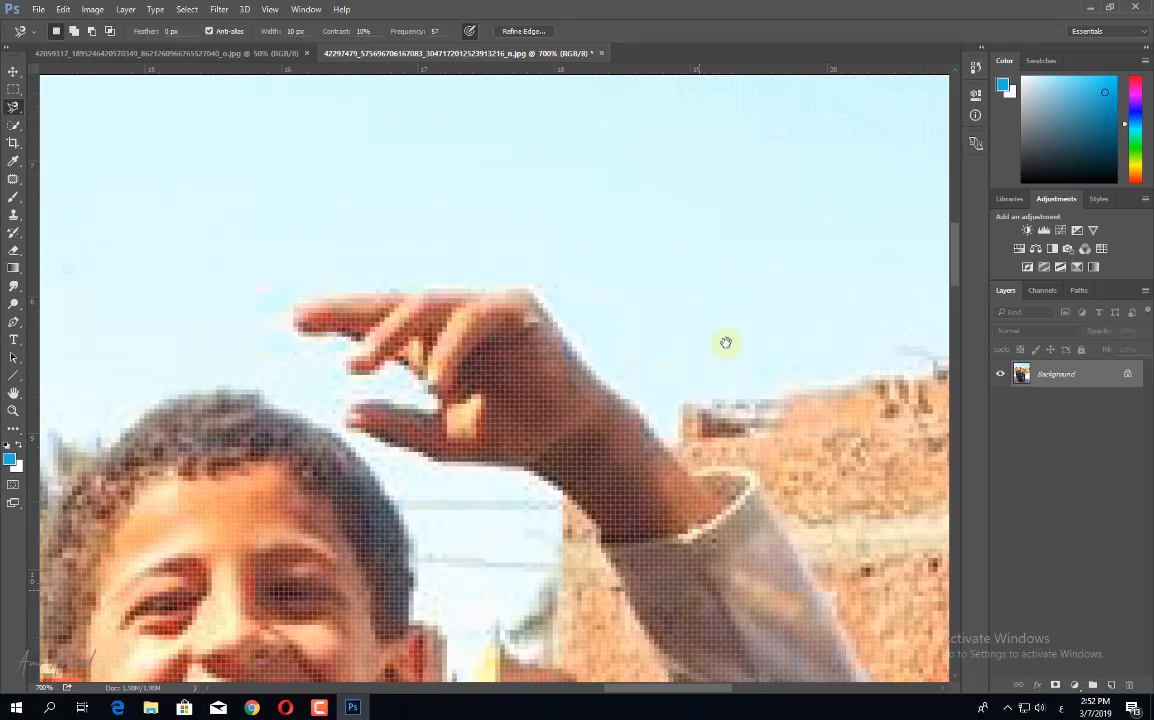
pyautogui.moveTo(678, 528); pyautogui.dragTo(742, 232)
pyautogui.keyDown('alt'); pyautogui.click(625, 478); pyautogui.keyUp('alt')
pyautogui.keyDown('alt'); pyautogui.click(625, 478); pyautogui.keyUp('alt')
pyautogui.keyDown('alt'); pyautogui.click(625, 478); pyautogui.keyUp('alt')
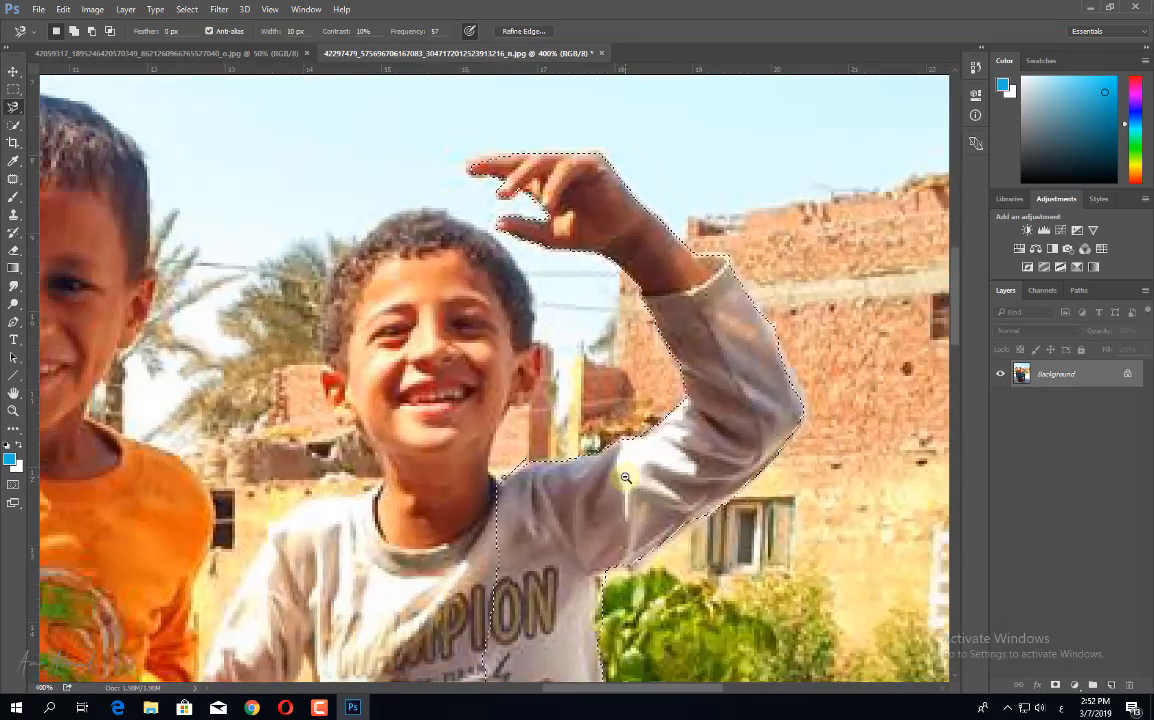
pyautogui.keyDown('alt'); pyautogui.click(625, 478); pyautogui.keyUp('alt')
pyautogui.keyDown('alt'); pyautogui.click(625, 478); pyautogui.keyUp('alt')
pyautogui.keyDown('alt'); pyautogui.click(567, 555); pyautogui.keyUp('alt')
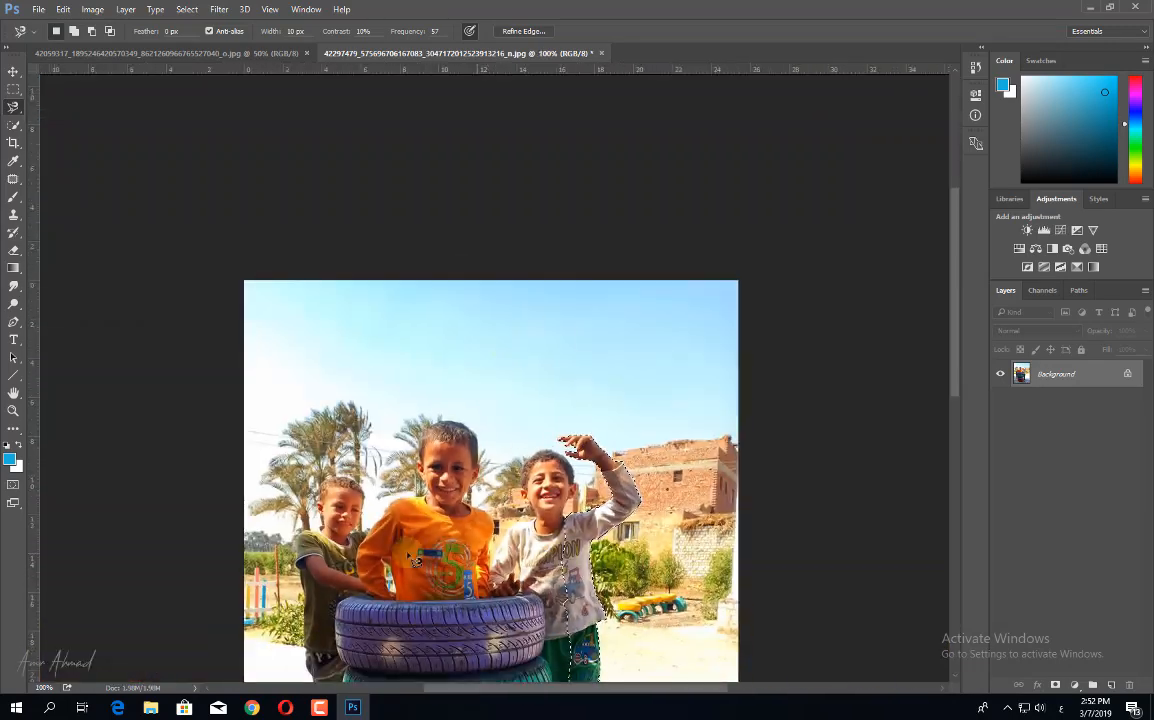
pyautogui.moveTo(553, 511); pyautogui.dragTo(544, 323)
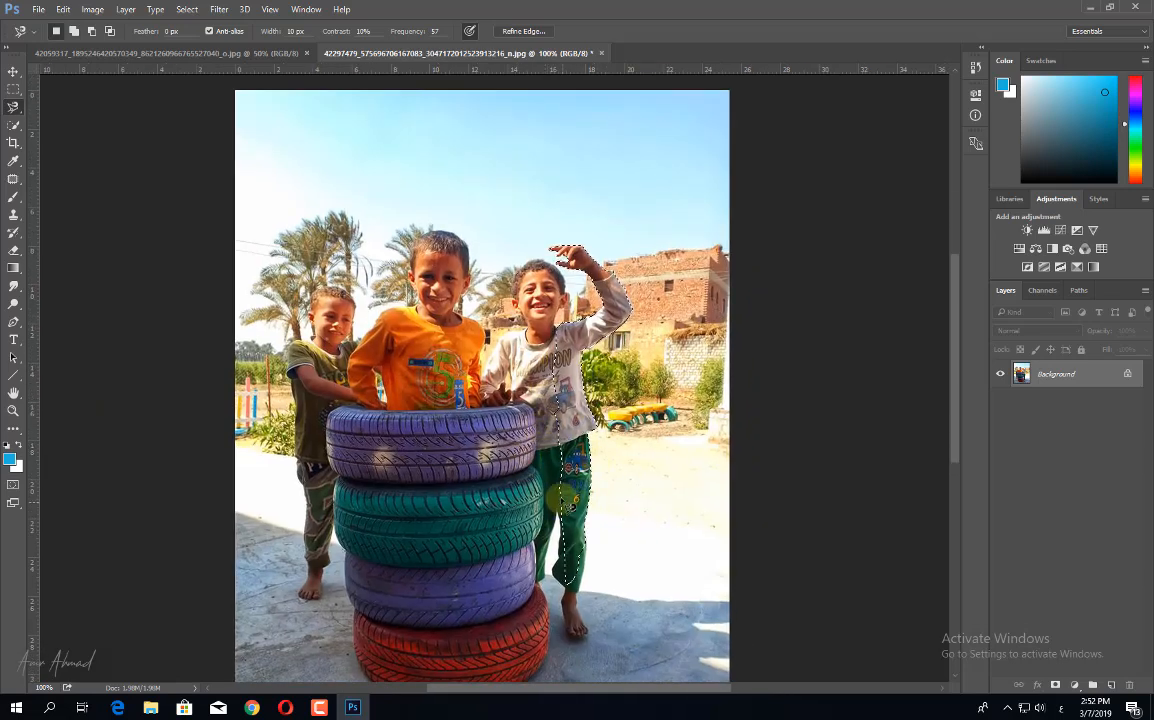
# Deselect and close the photo of the boys with the tyres without saving it.
pyautogui.hotkey('ctrl', 'd')
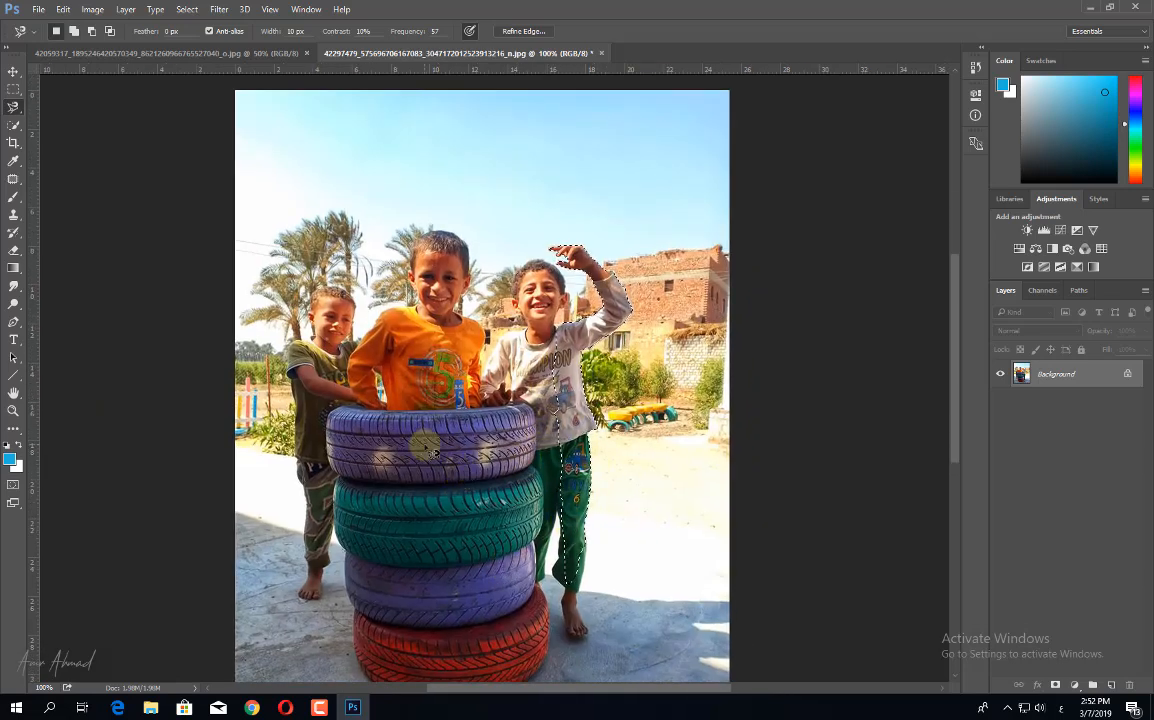
pyautogui.hotkey('ctrl', '-')
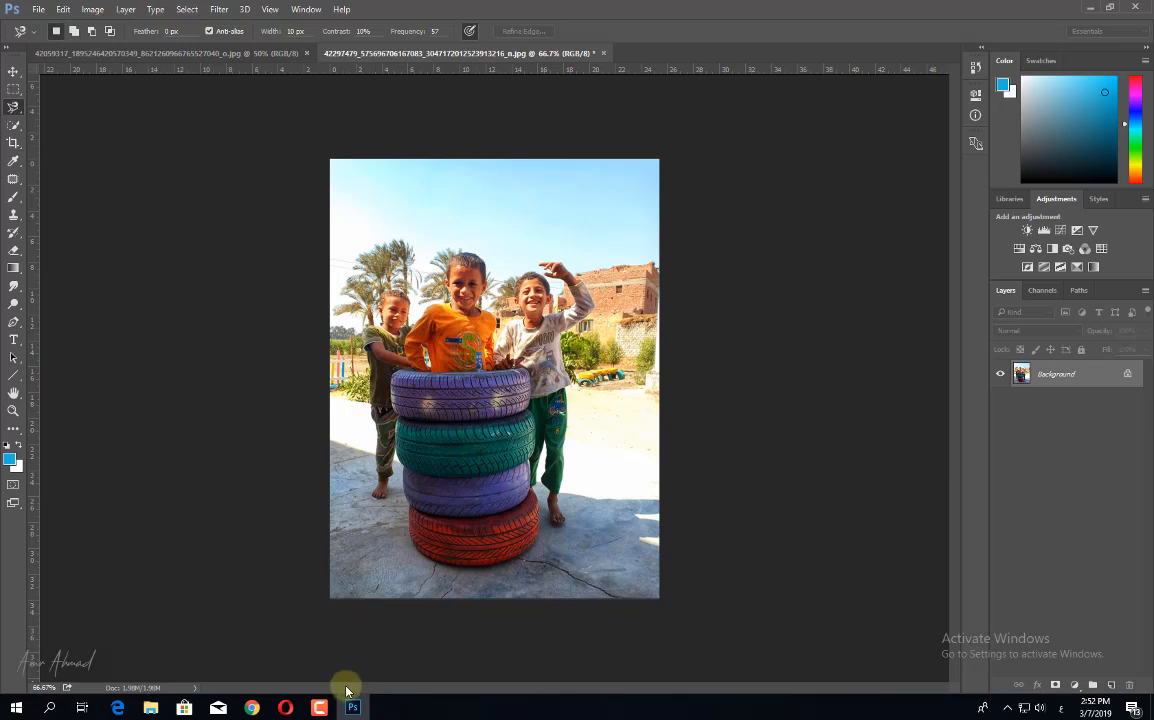
pyautogui.click(604, 53)
pyautogui.click(585, 273)
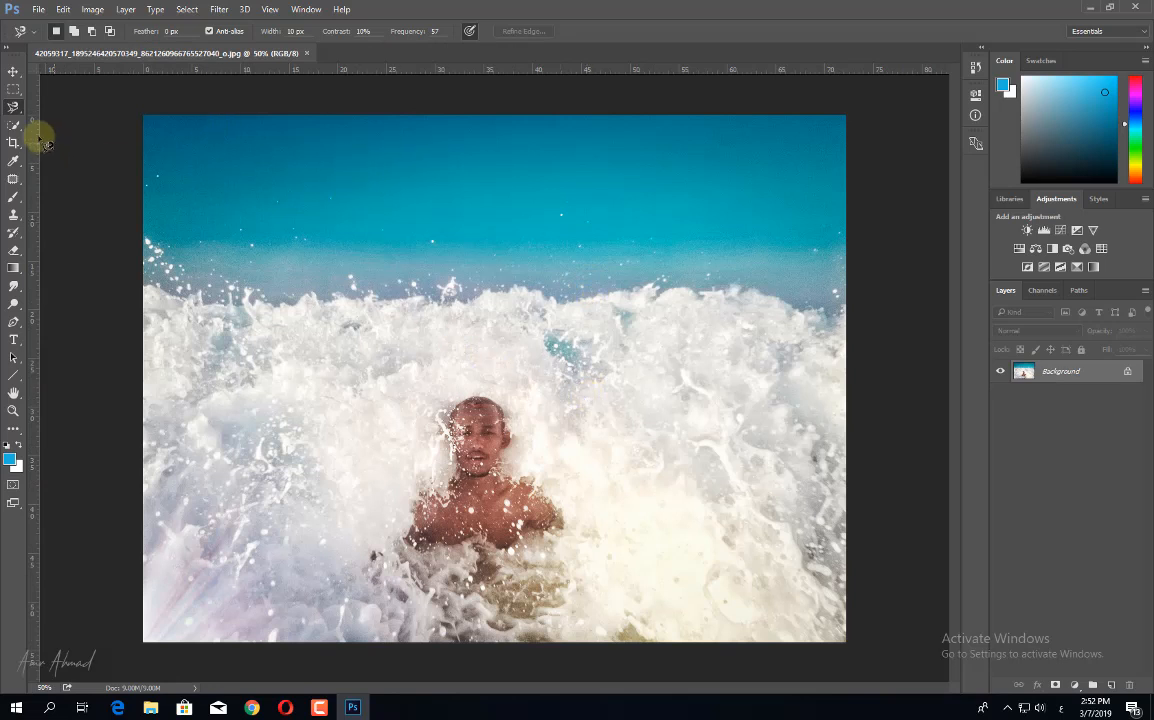
# Select the whole blue area above the white foam with the Magic Wand tool, adding the darker and paler bands.
pyautogui.click(15, 124)
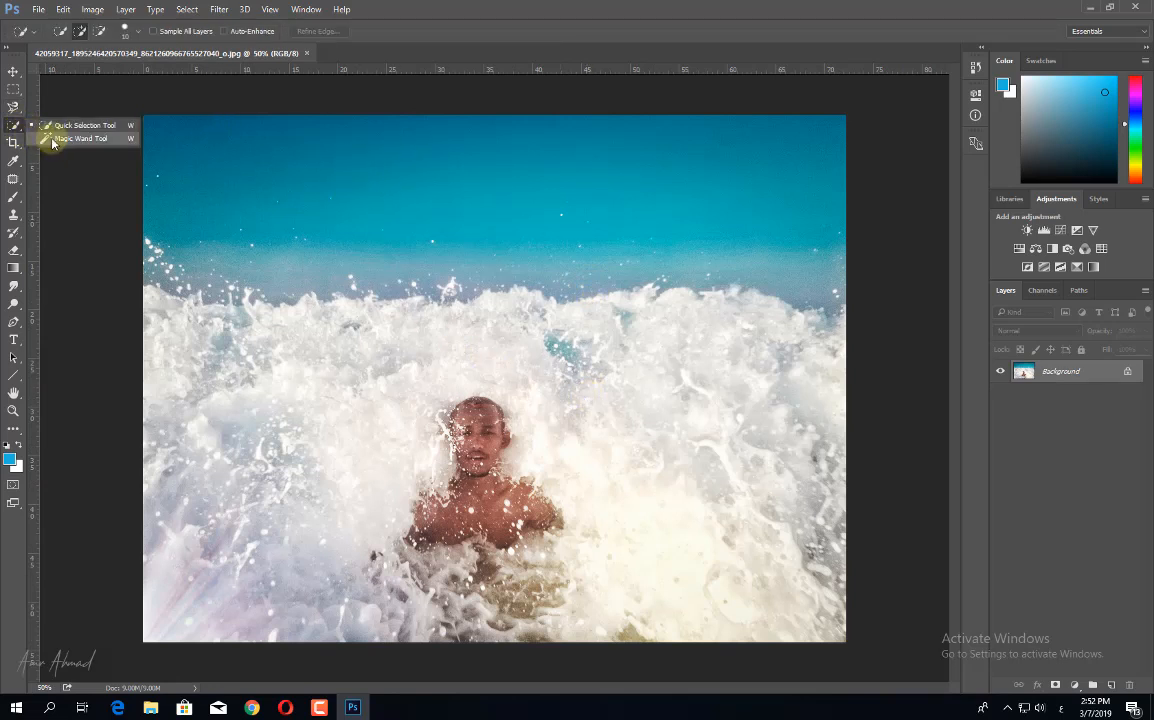
pyautogui.click(52, 140)
pyautogui.click(480, 217)
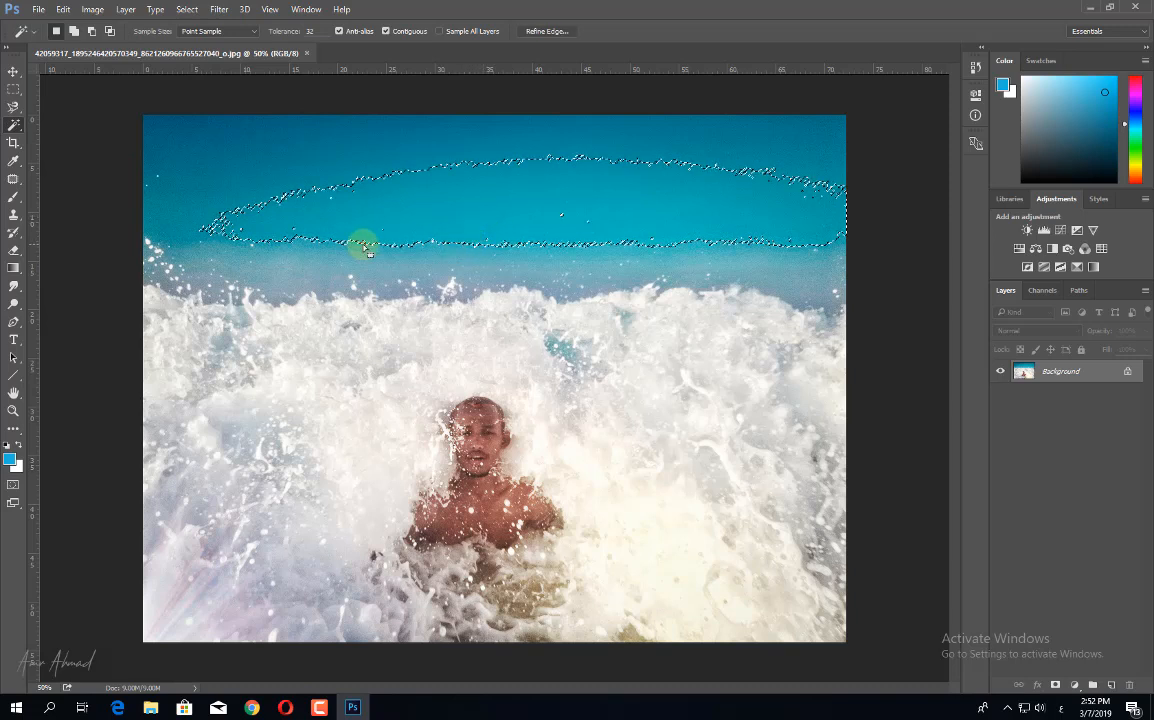
pyautogui.click(15, 131)
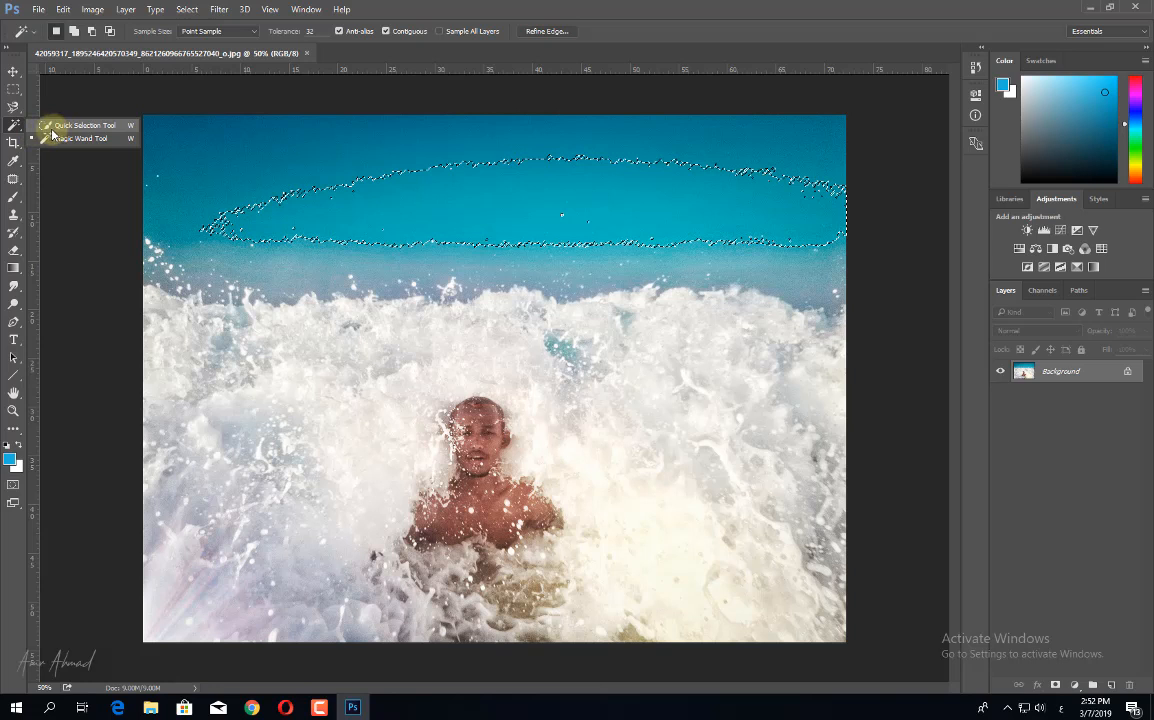
pyautogui.click(55, 140)
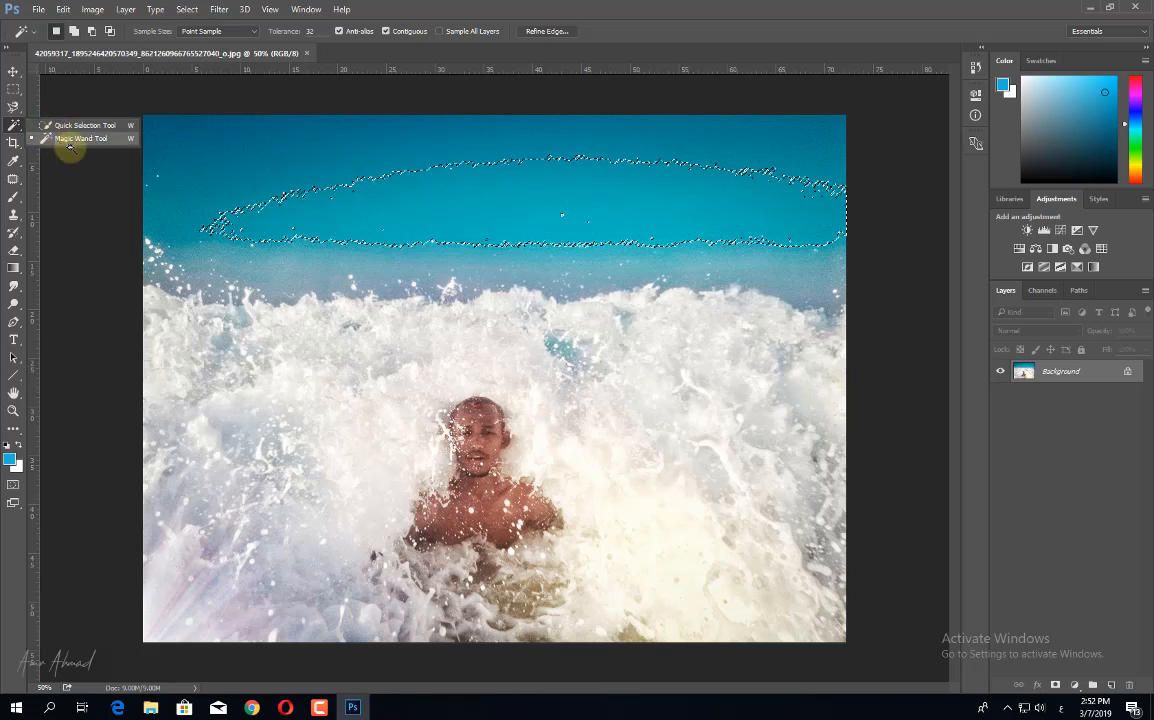
pyautogui.click(265, 180)
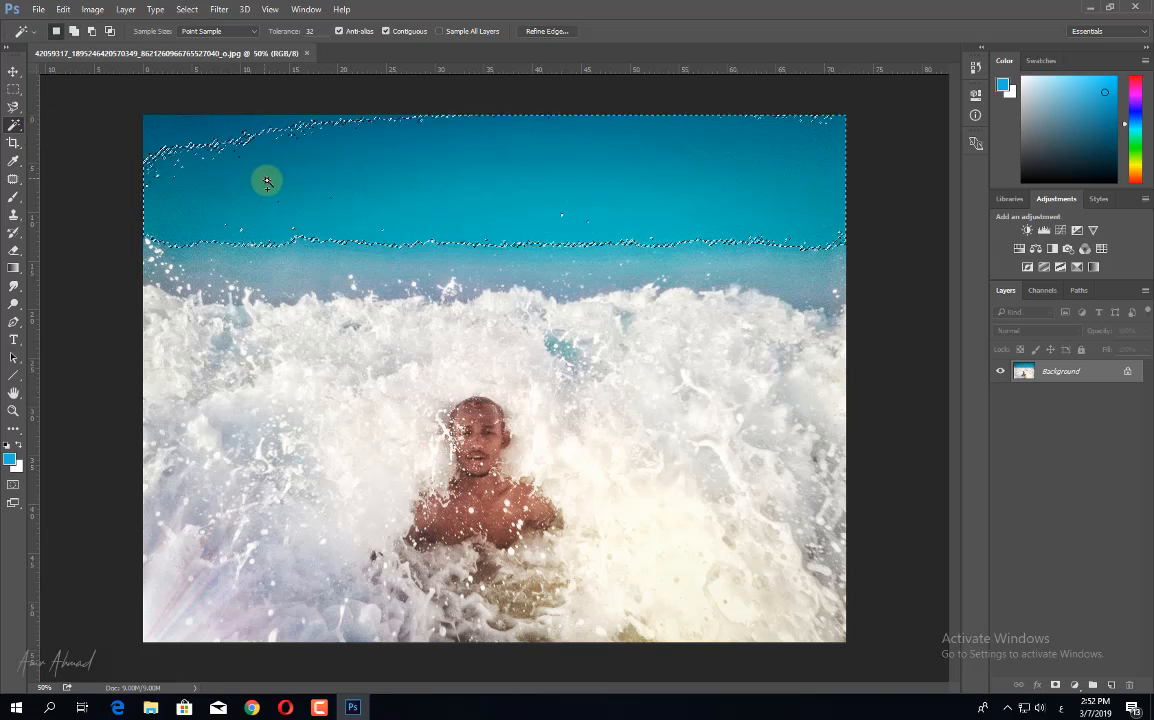
pyautogui.click(289, 268)
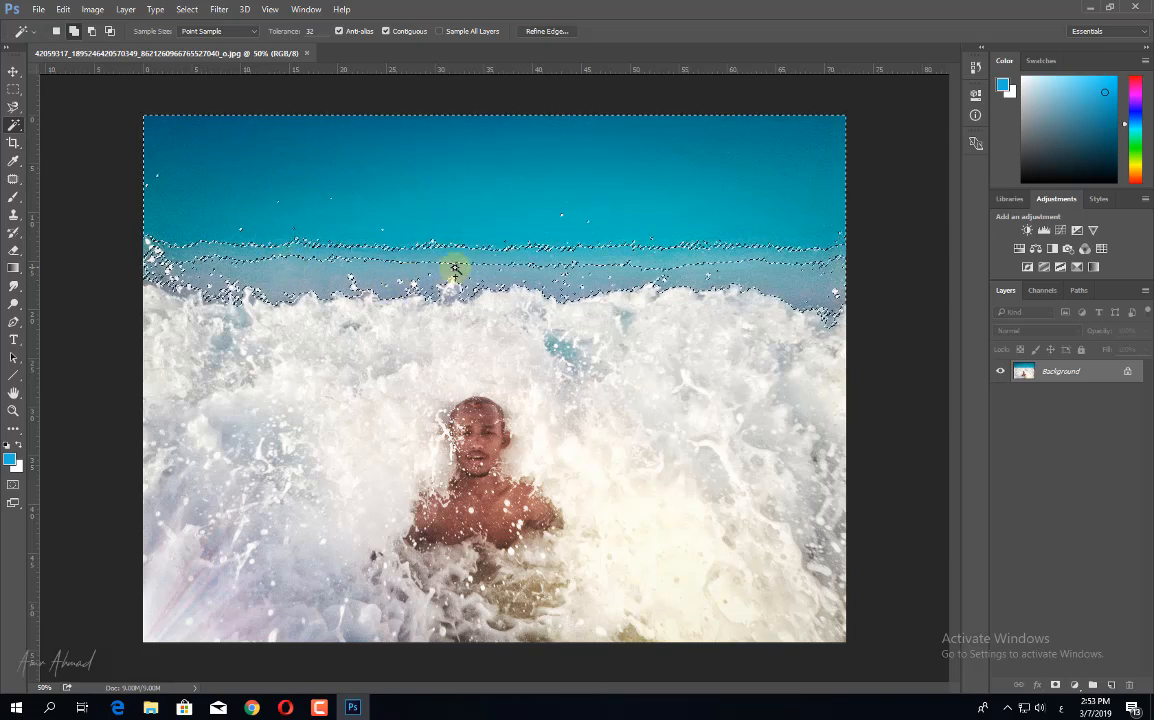
pyautogui.click(554, 251)
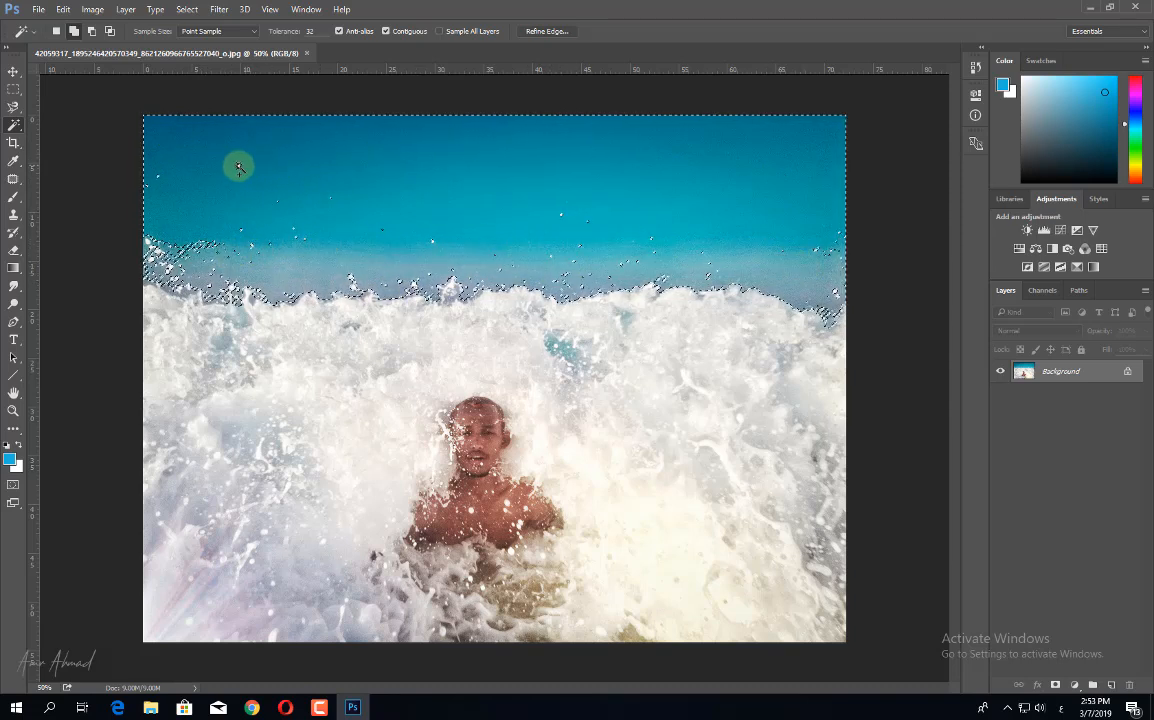
pyautogui.doubleClick(1127, 369)
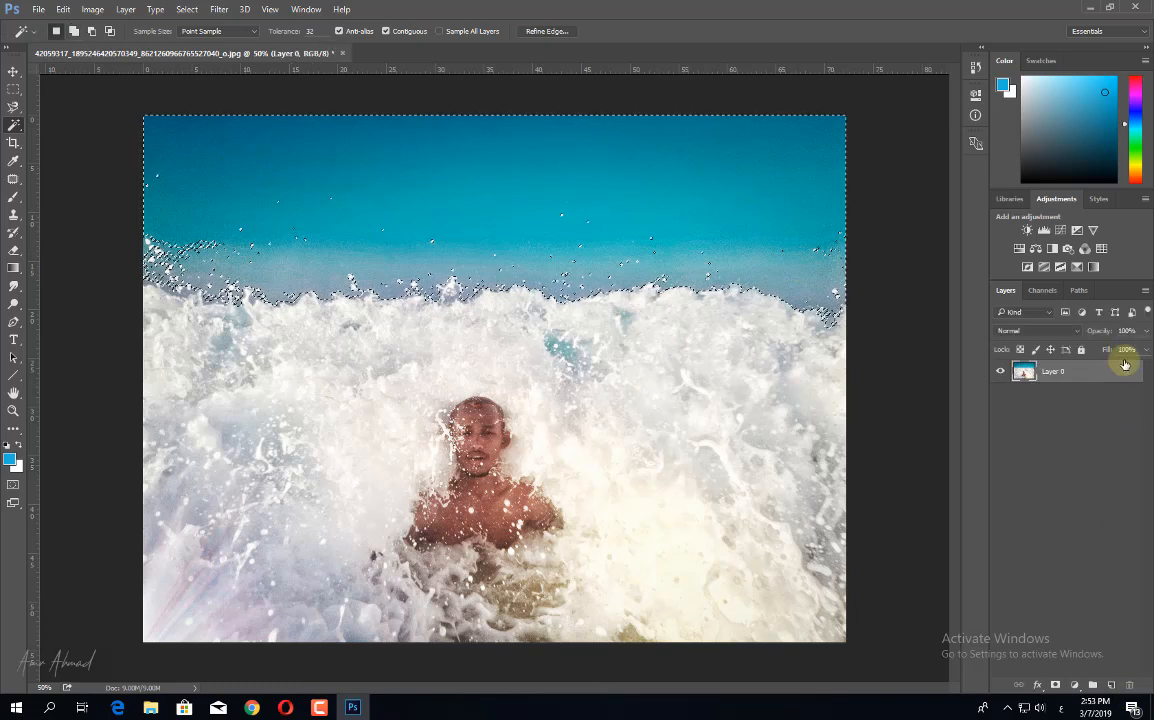
pyautogui.press('Escape')
pyautogui.hotkey('ctrl', 'z')
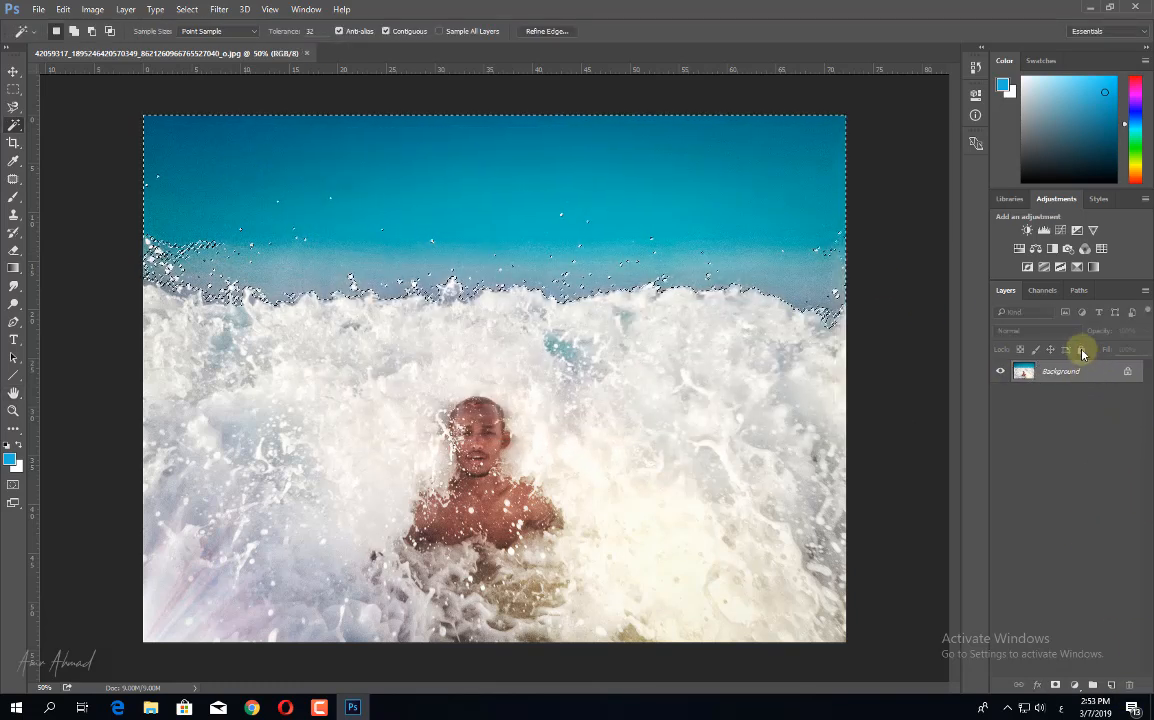
# Unlock the Background as a regular layer and leave its layer style at the default settings.
pyautogui.doubleClick(1128, 371)
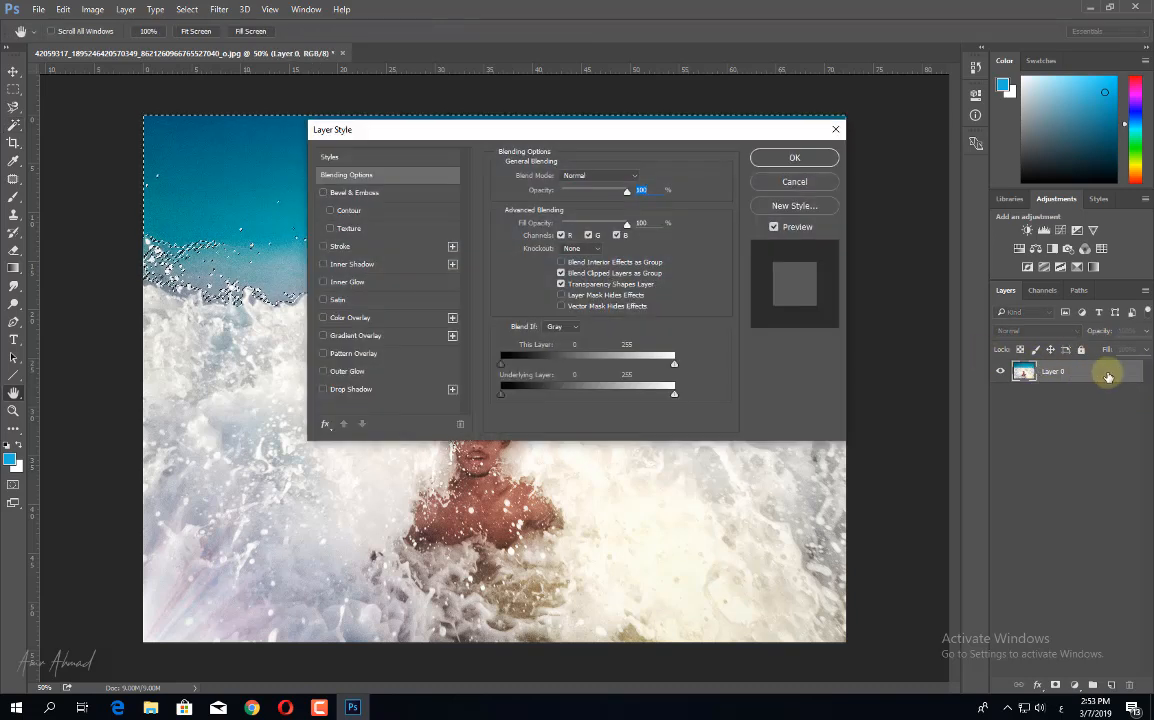
pyautogui.press('Return')
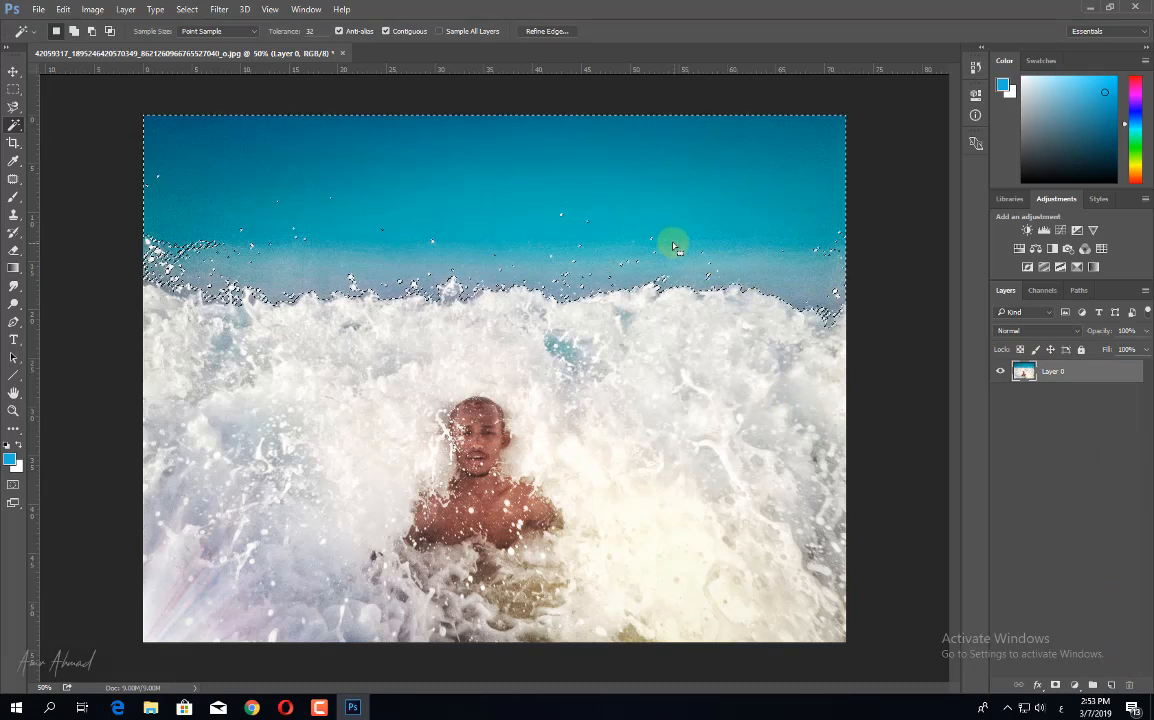
# Delete the selected blue area above the foam, deselect, and undo the deletion.
pyautogui.press('Delete')
pyautogui.hotkey('ctrl', 'd')
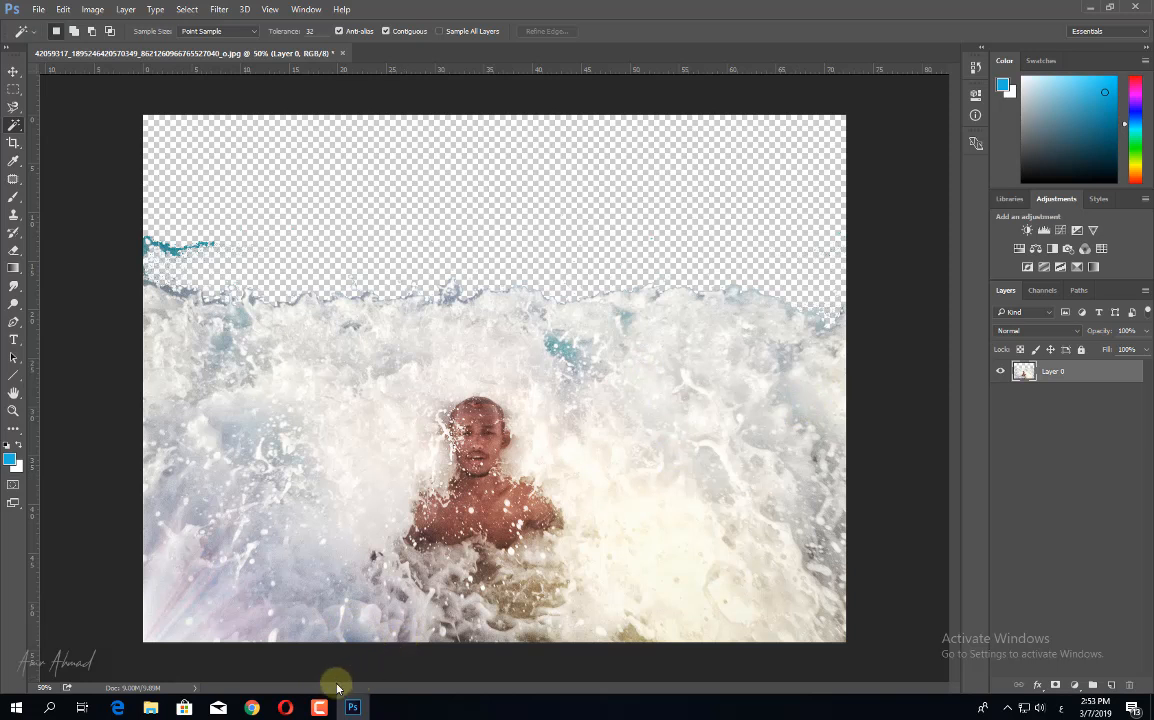
pyautogui.hotkey('ctrl', 'z')
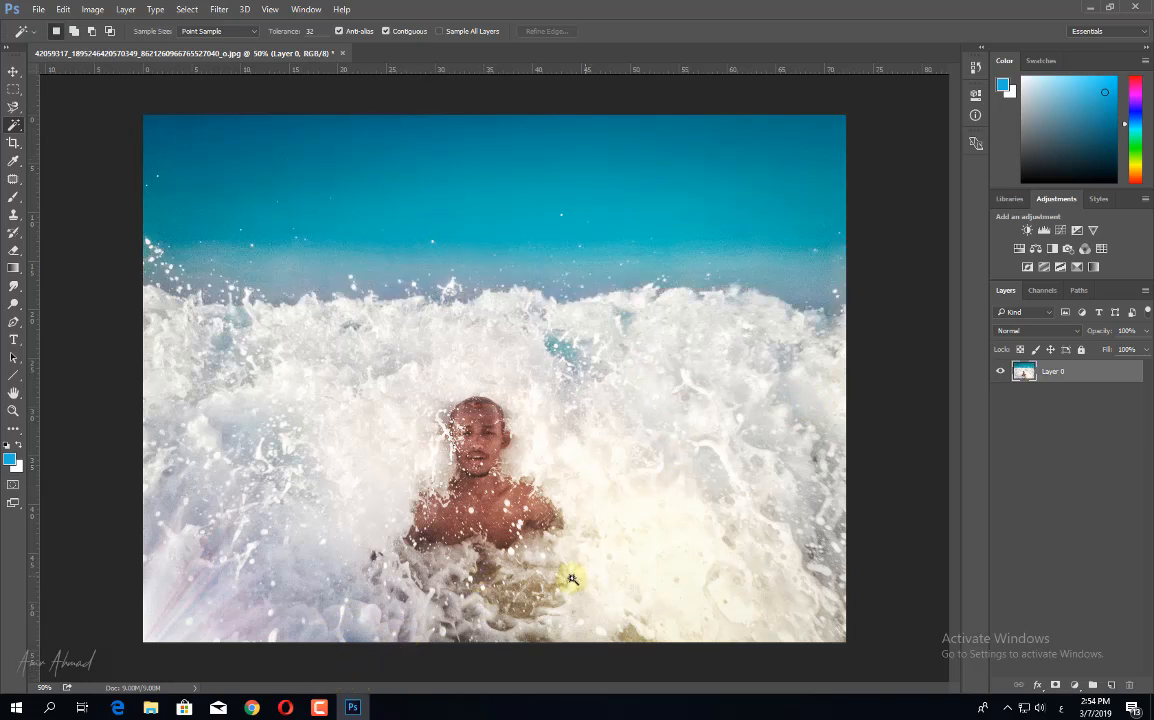
pyautogui.click(12, 105)
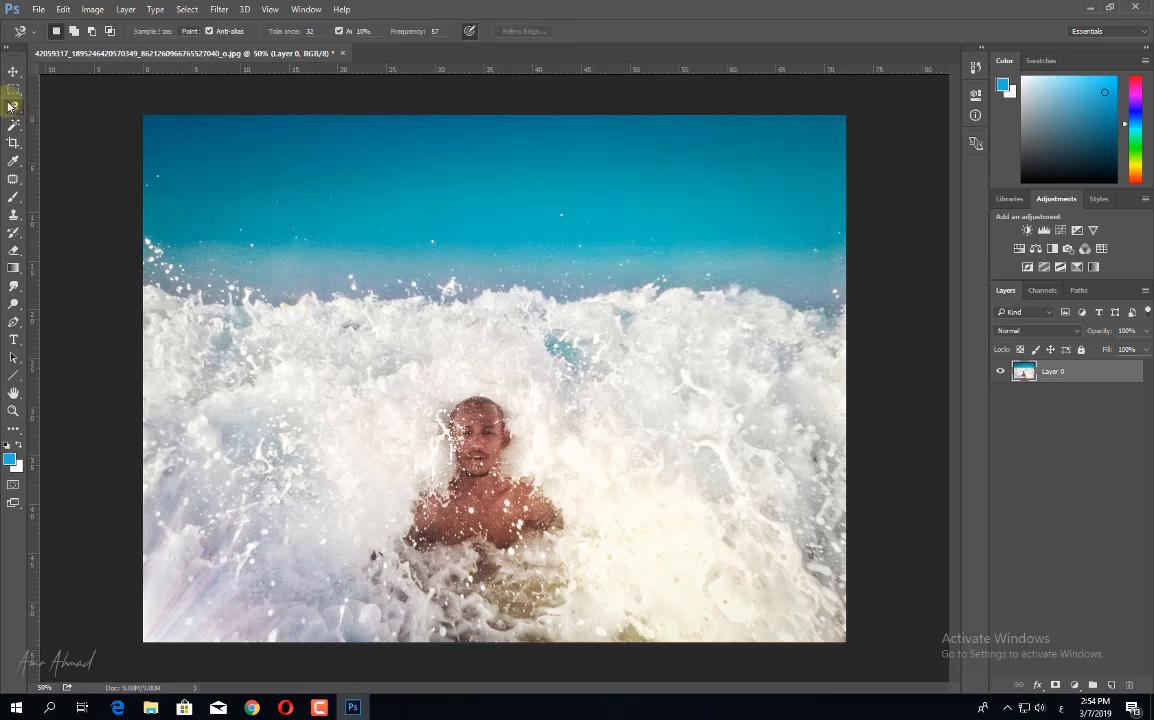
pyautogui.click(14, 128)
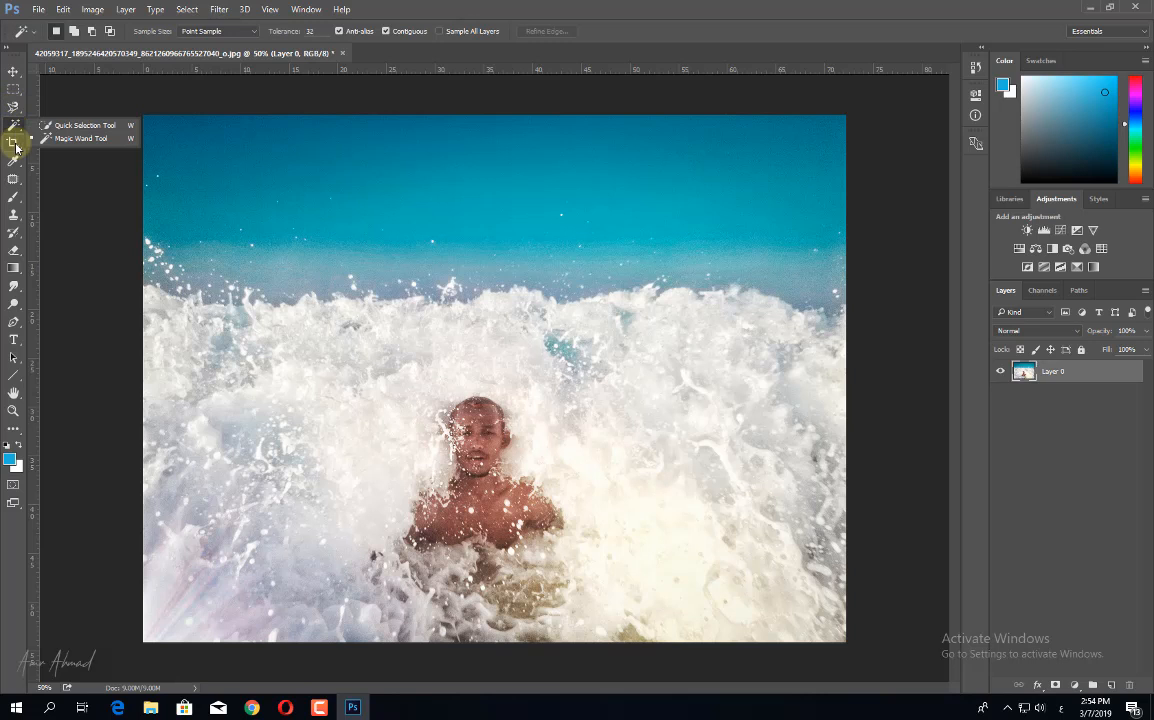
pyautogui.click(13, 88)
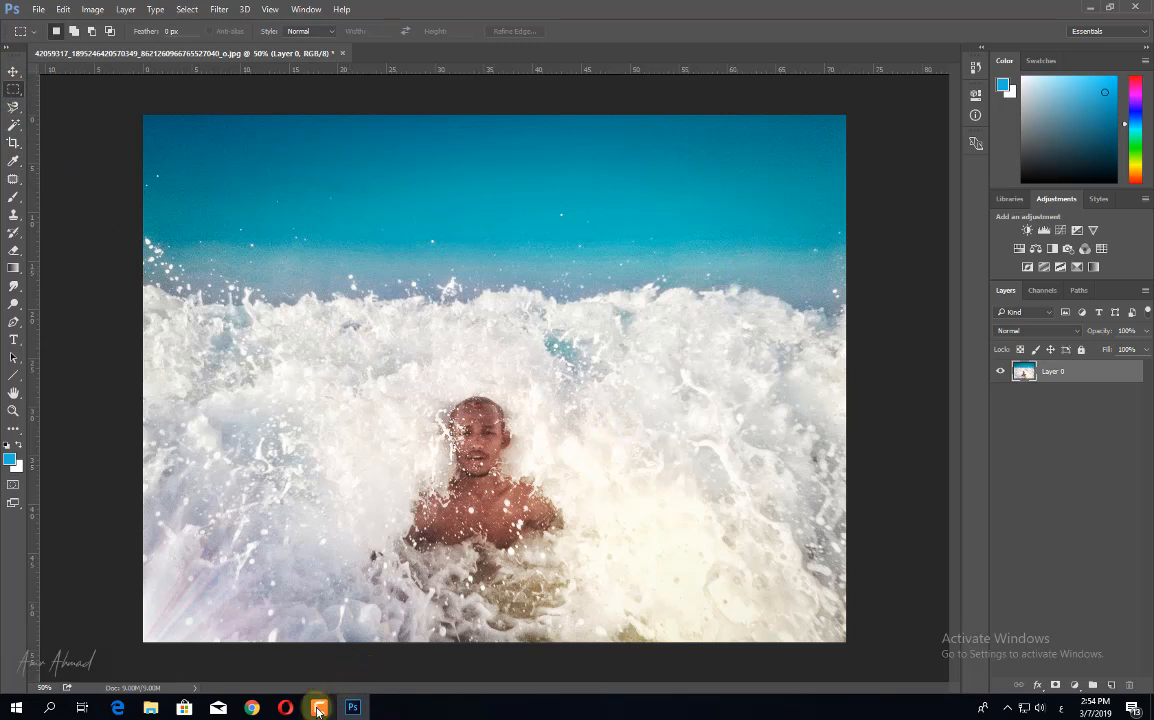
pyautogui.moveTo(319, 709)
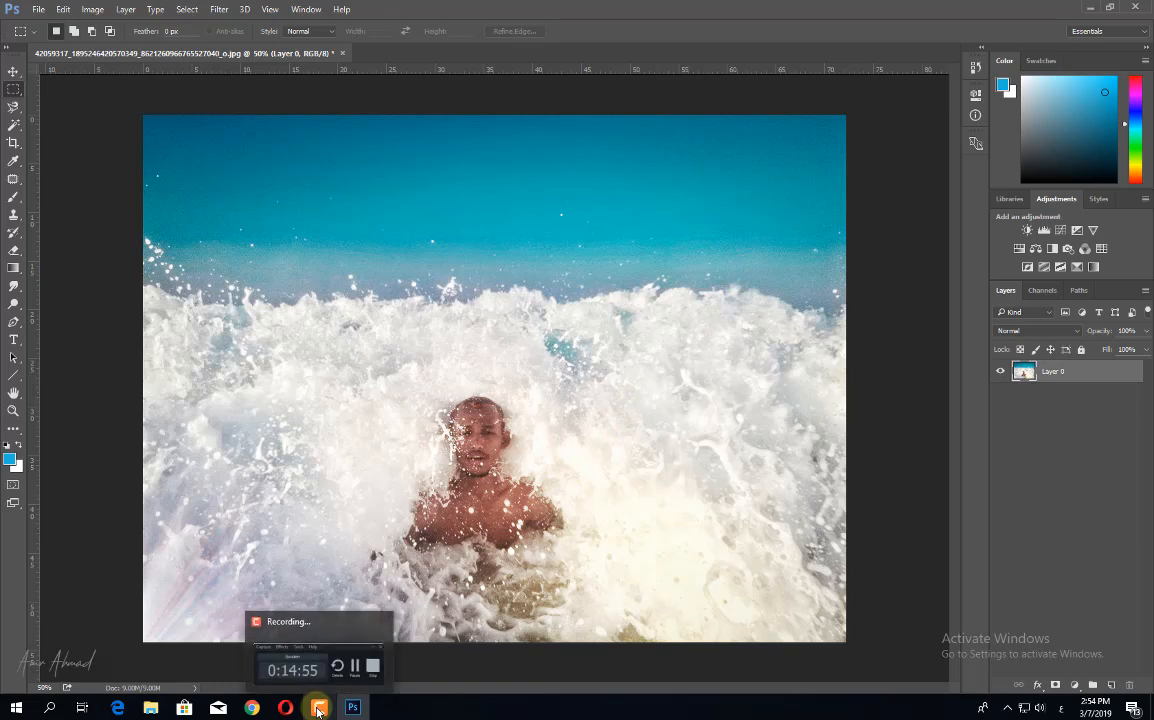